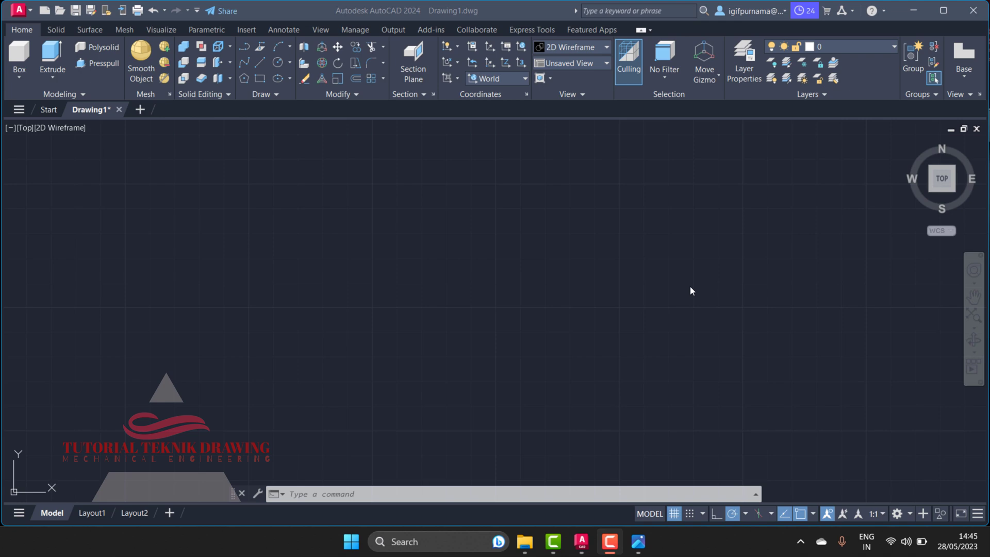
Create the new blank Drawing2 and show the bracket reference image zoomed to 161%
{"action": "left_click", "coordinate": [638, 541]}
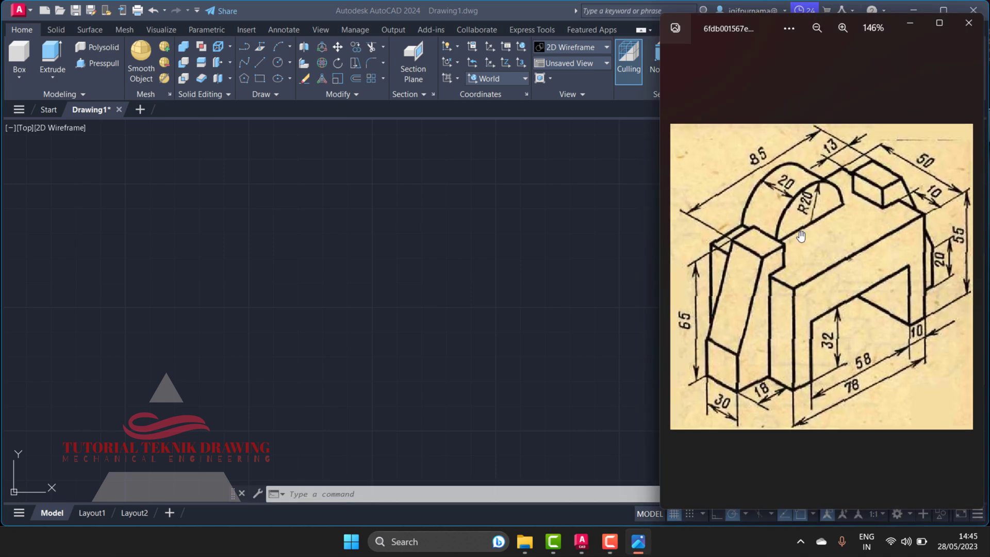
{"action": "left_click", "coordinate": [593, 217]}
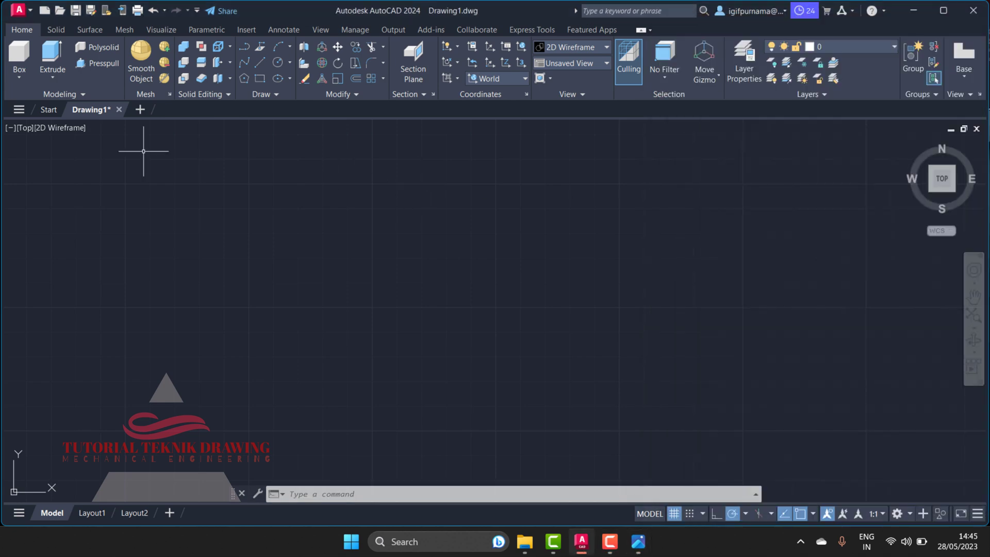
{"action": "left_click", "coordinate": [49, 110]}
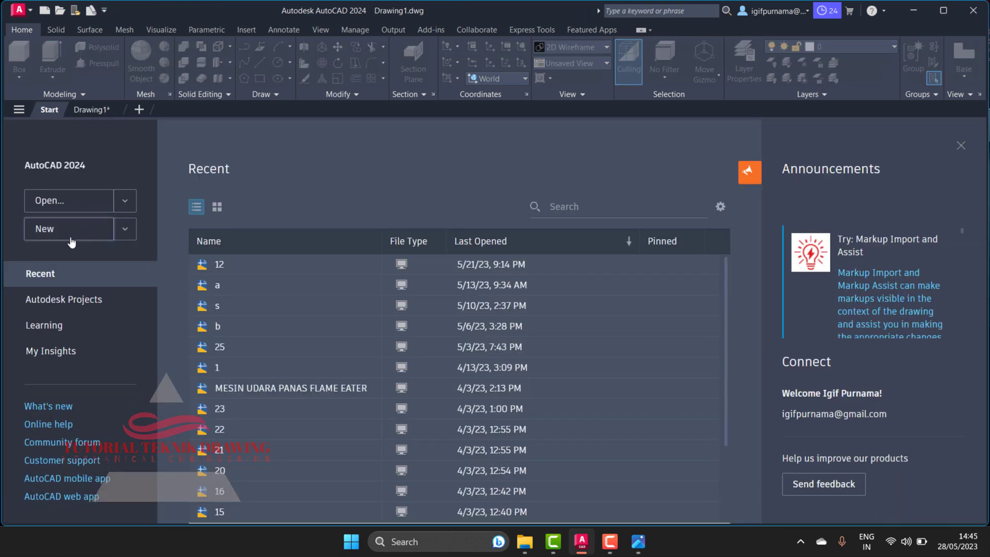
{"action": "left_click", "coordinate": [73, 229]}
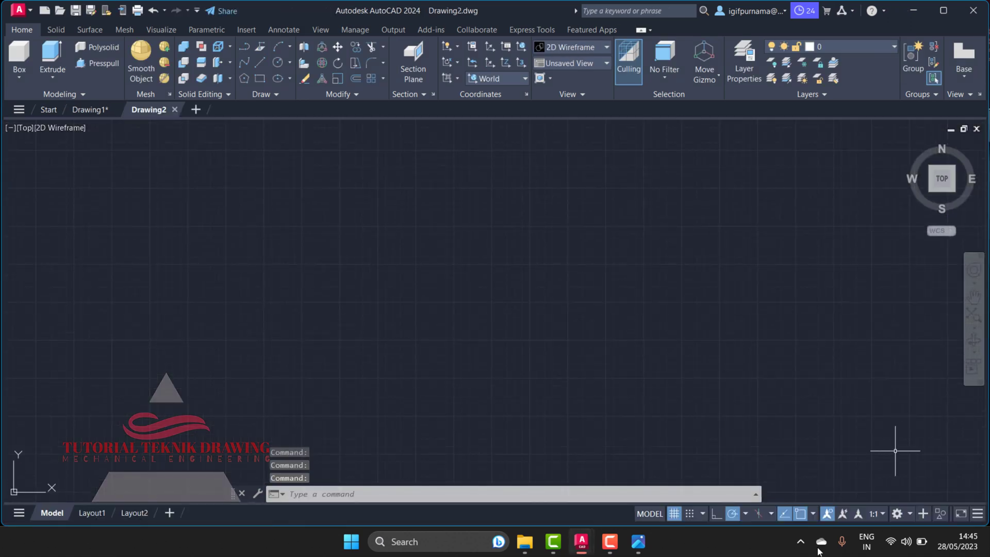
{"action": "left_click", "coordinate": [640, 543]}
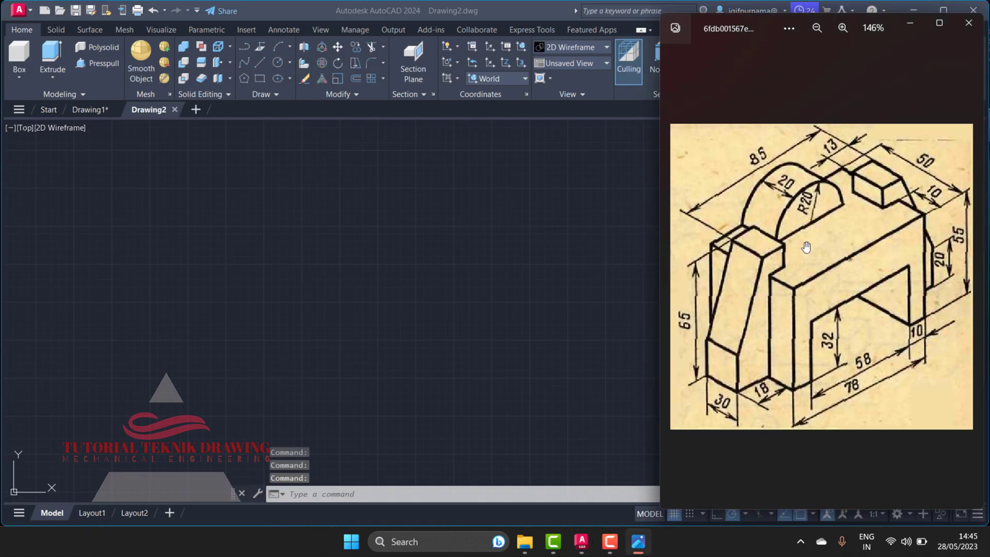
{"action": "scroll", "coordinate": [817, 222], "scroll_direction": "down", "scroll_amount": 1}
{"action": "scroll", "coordinate": [828, 226], "scroll_direction": "up", "scroll_amount": 1}
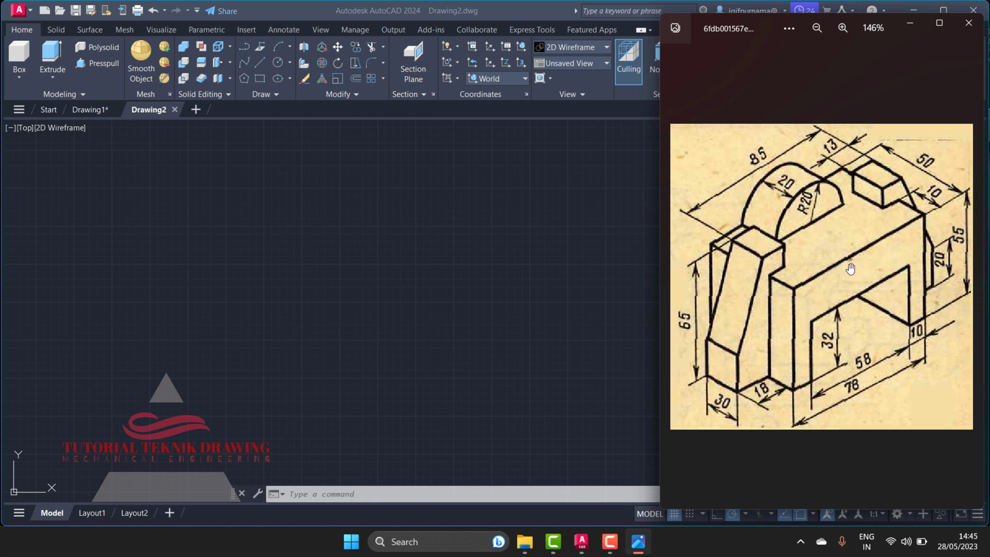
{"action": "scroll", "coordinate": [848, 400], "scroll_direction": "up", "scroll_amount": 1}
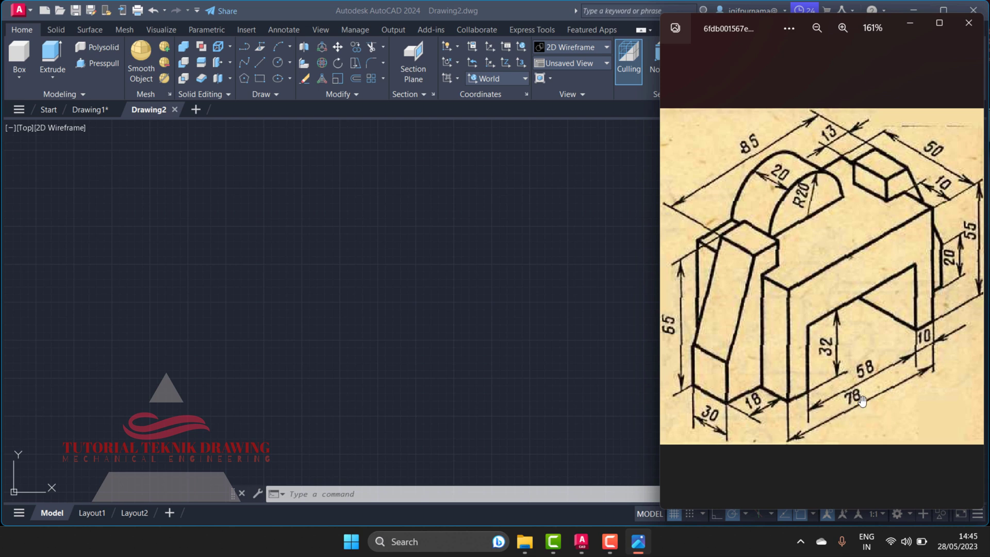
Draw the 78-unit horizontal base line, checking it against the reference image
{"action": "left_click", "coordinate": [479, 200]}
{"action": "left_click", "coordinate": [257, 65]}
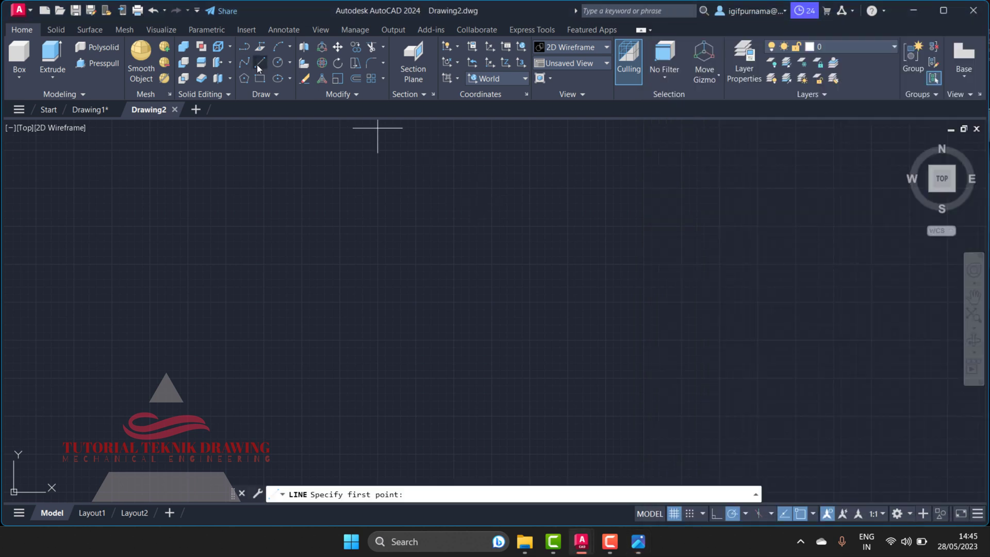
{"action": "left_click", "coordinate": [397, 294]}
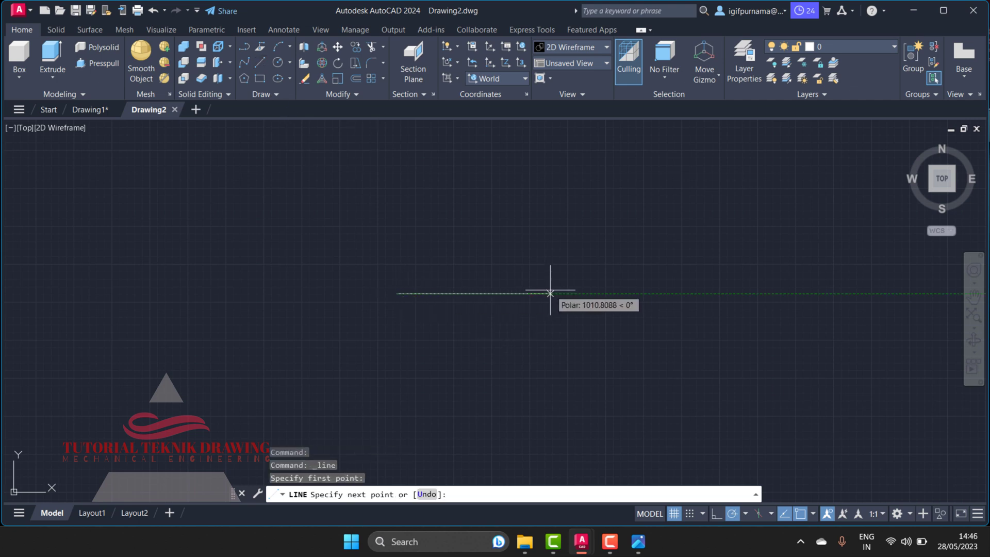
{"action": "type", "text": "78"}
{"action": "key", "text": "Return"}
{"action": "key", "text": "Return"}
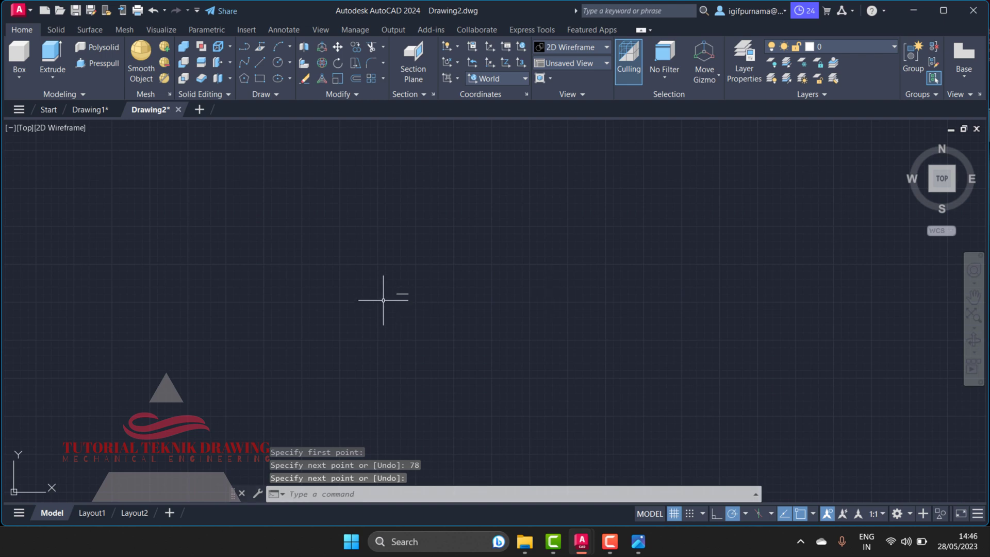
{"action": "scroll", "coordinate": [405, 299], "scroll_direction": "up", "scroll_amount": 5}
{"action": "left_click", "coordinate": [638, 542]}
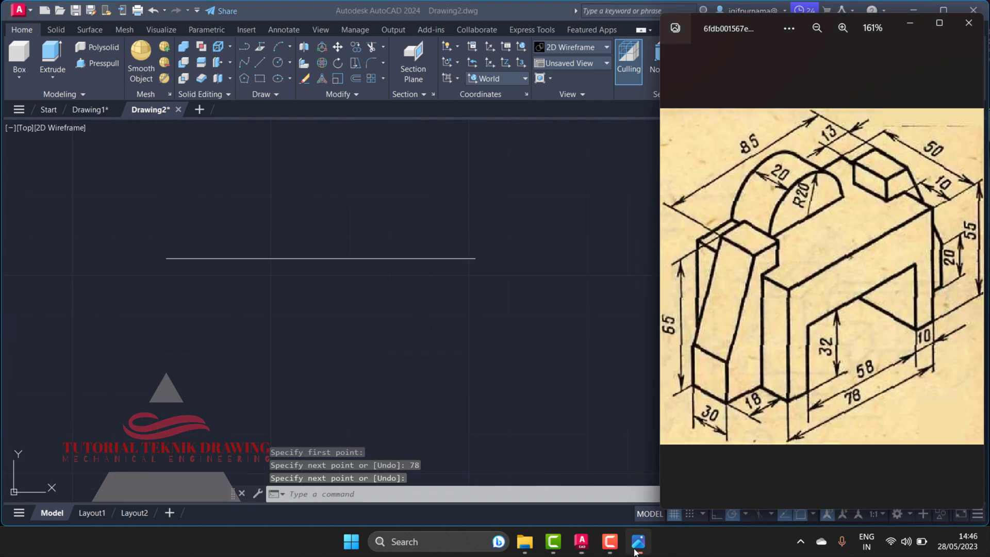
{"action": "scroll", "coordinate": [830, 351], "scroll_direction": "down", "scroll_amount": 1}
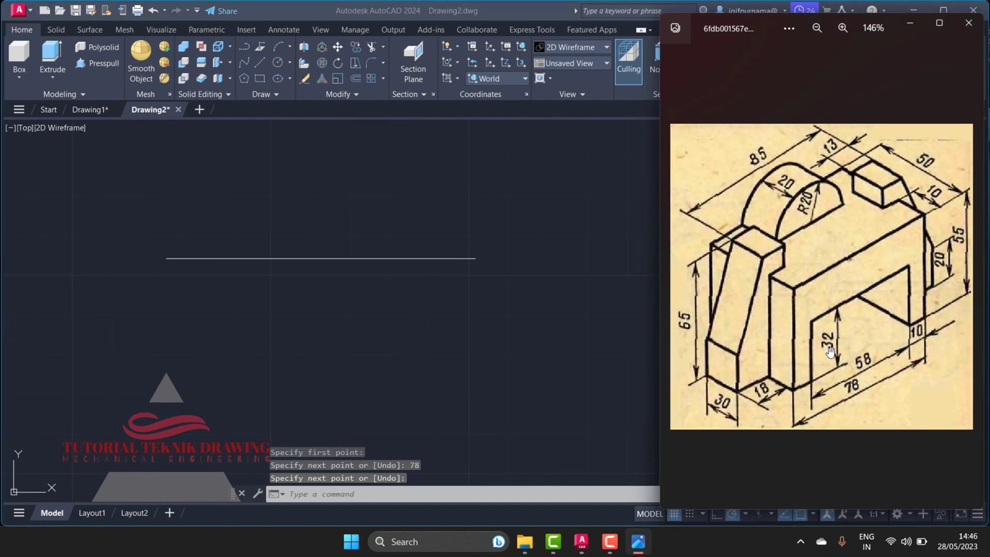
{"action": "left_click", "coordinate": [910, 25]}
Draw the 55-unit vertical side up from the base line's right end
{"action": "left_click", "coordinate": [262, 61]}
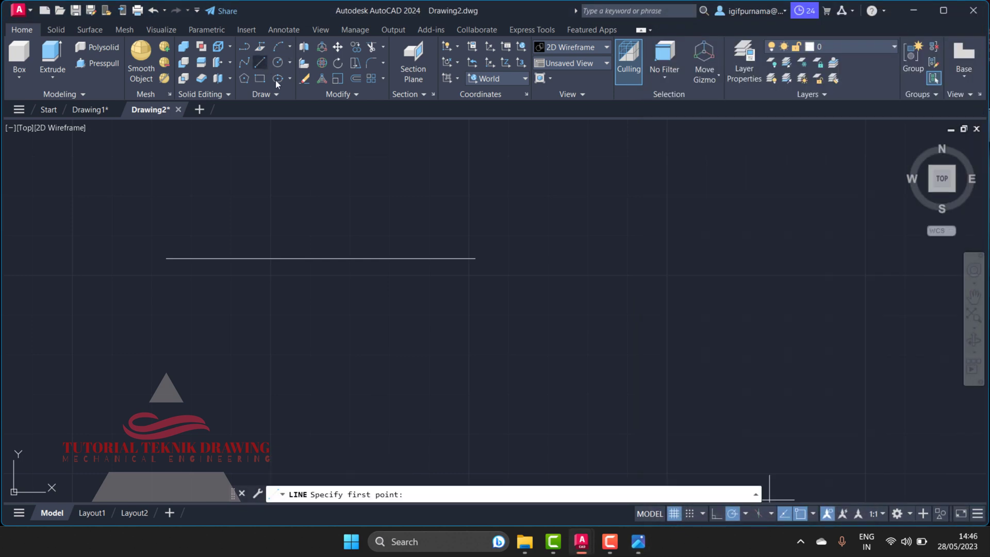
{"action": "left_click", "coordinate": [470, 258]}
{"action": "type", "text": "55"}
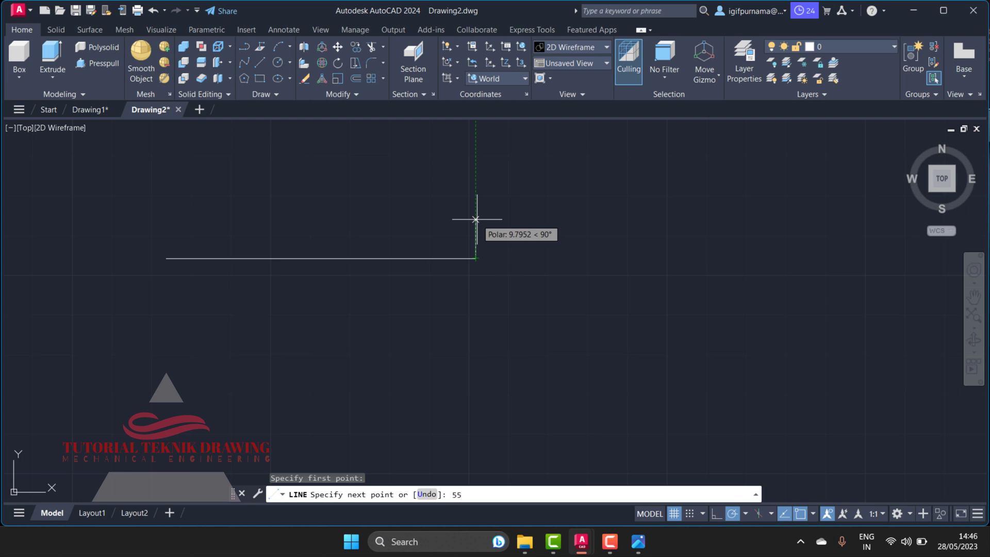
{"action": "key", "text": "Return"}
{"action": "key", "text": "Return"}
{"action": "scroll", "coordinate": [472, 214], "scroll_direction": "up", "scroll_amount": 3}
{"action": "scroll", "coordinate": [503, 262], "scroll_direction": "down", "scroll_amount": 8}
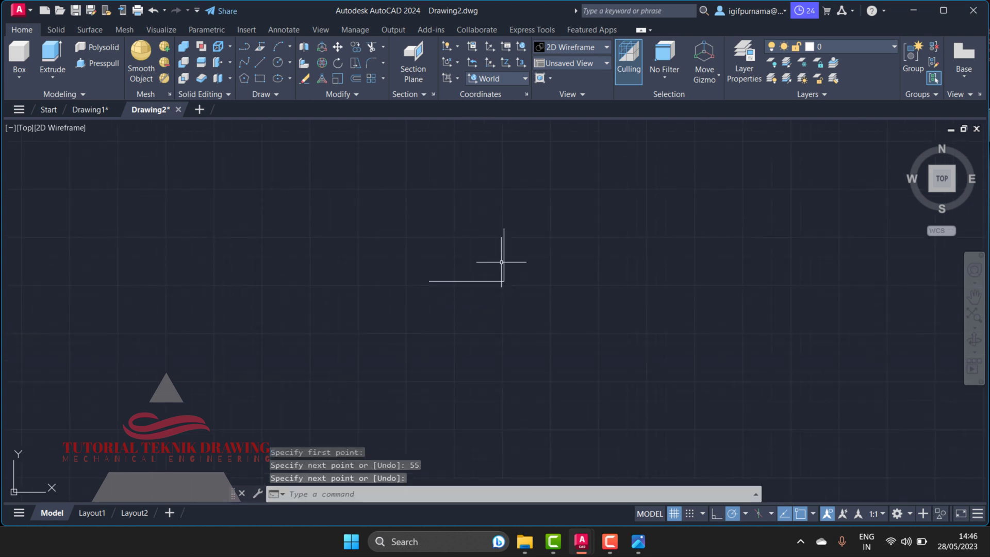
{"action": "scroll", "coordinate": [483, 230], "scroll_direction": "up", "scroll_amount": 4}
Close the rectangle with the top and left sides back to the start point
{"action": "key", "text": "Return"}
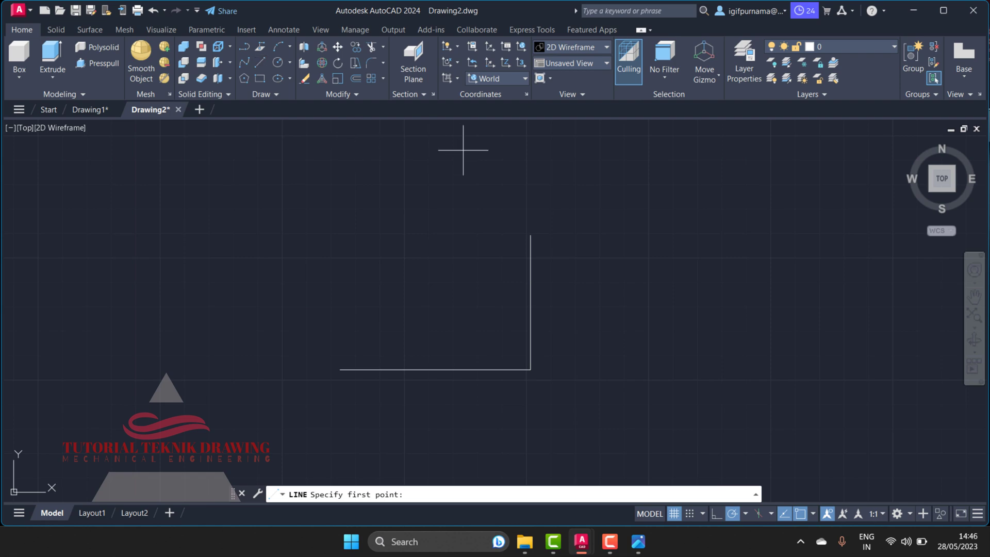
{"action": "left_click", "coordinate": [531, 236]}
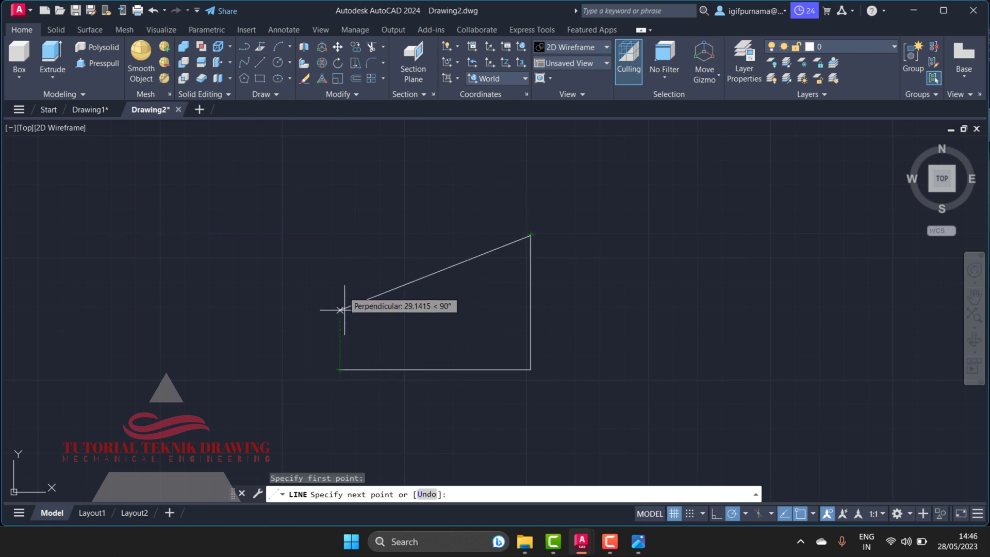
{"action": "left_click", "coordinate": [340, 236]}
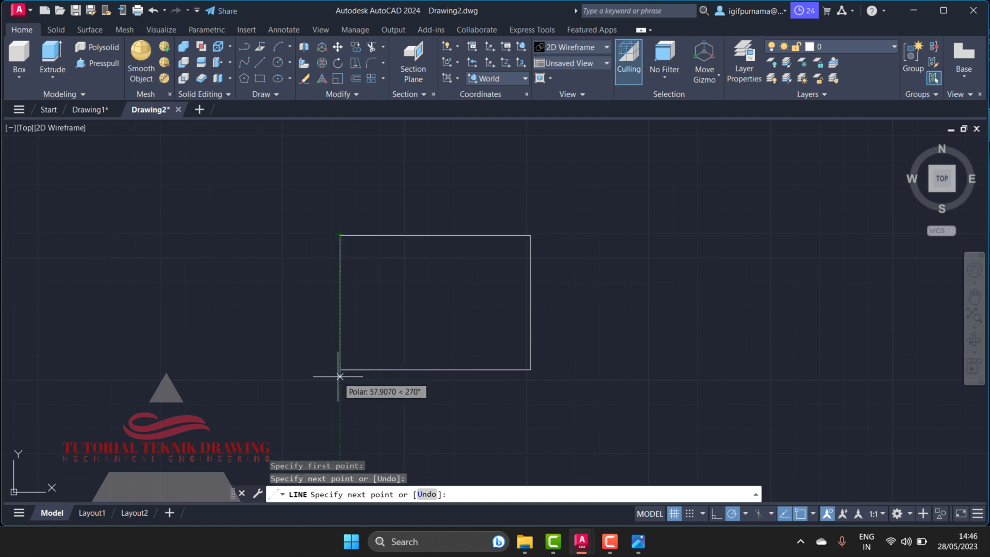
{"action": "left_click", "coordinate": [340, 370]}
{"action": "right_click", "coordinate": [340, 370]}
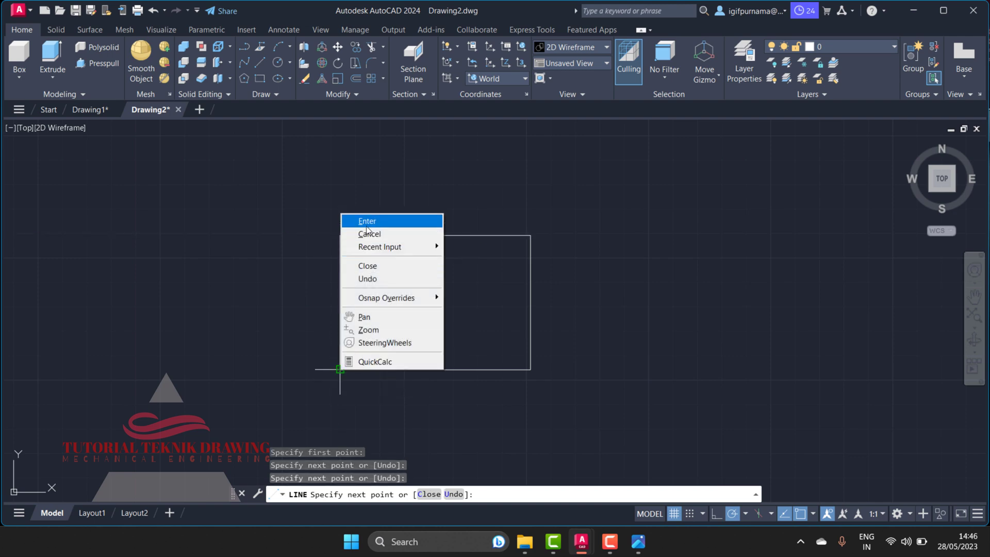
{"action": "left_click", "coordinate": [367, 222]}
{"action": "scroll", "coordinate": [403, 272], "scroll_direction": "up", "scroll_amount": 2}
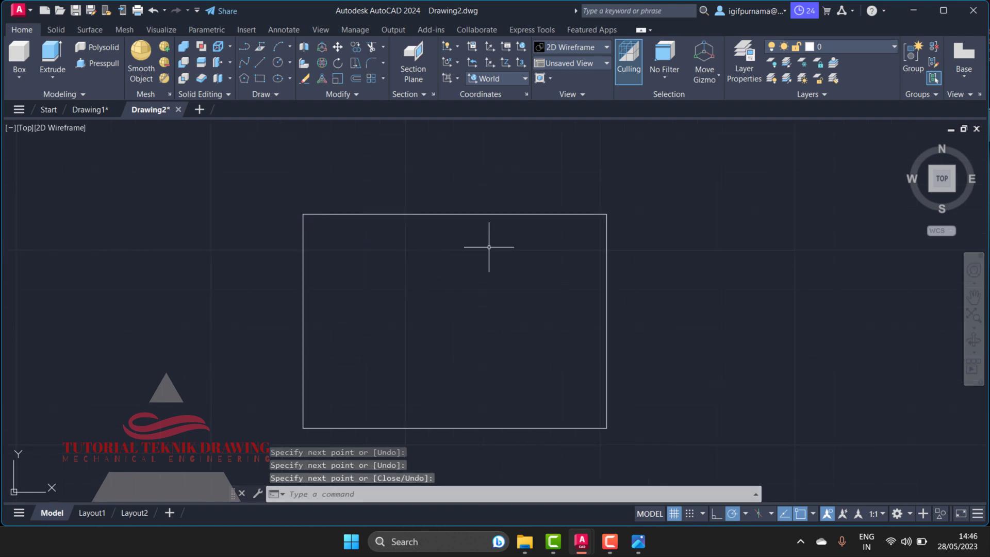
{"action": "left_click", "coordinate": [640, 541]}
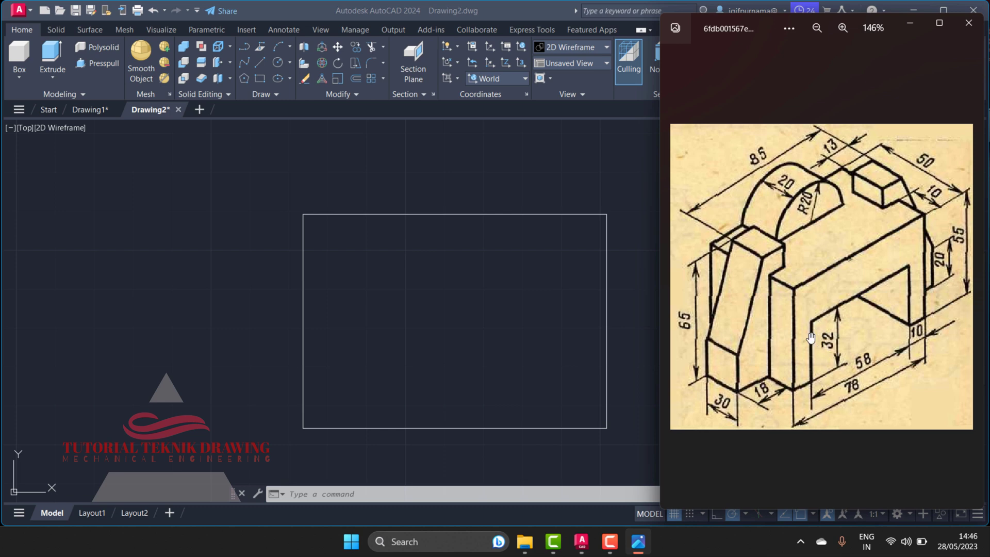
Draw a 58-unit horizontal line inside the rectangle
{"action": "left_click", "coordinate": [537, 335]}
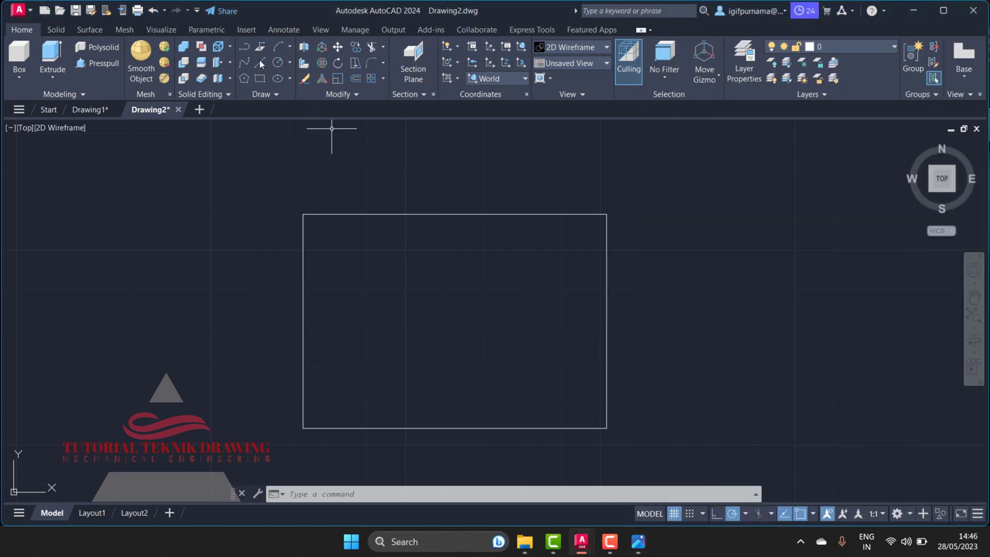
{"action": "left_click", "coordinate": [260, 62]}
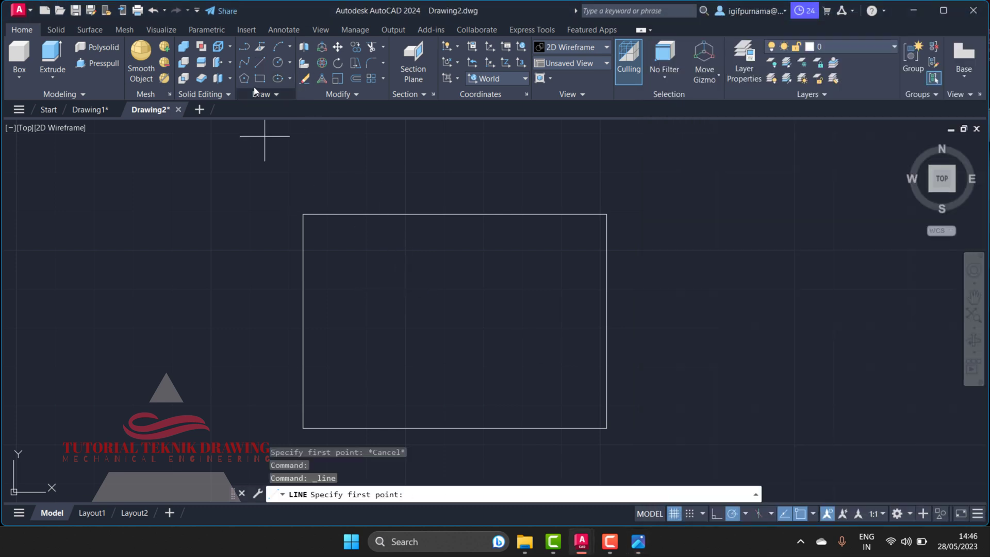
{"action": "left_click", "coordinate": [367, 330]}
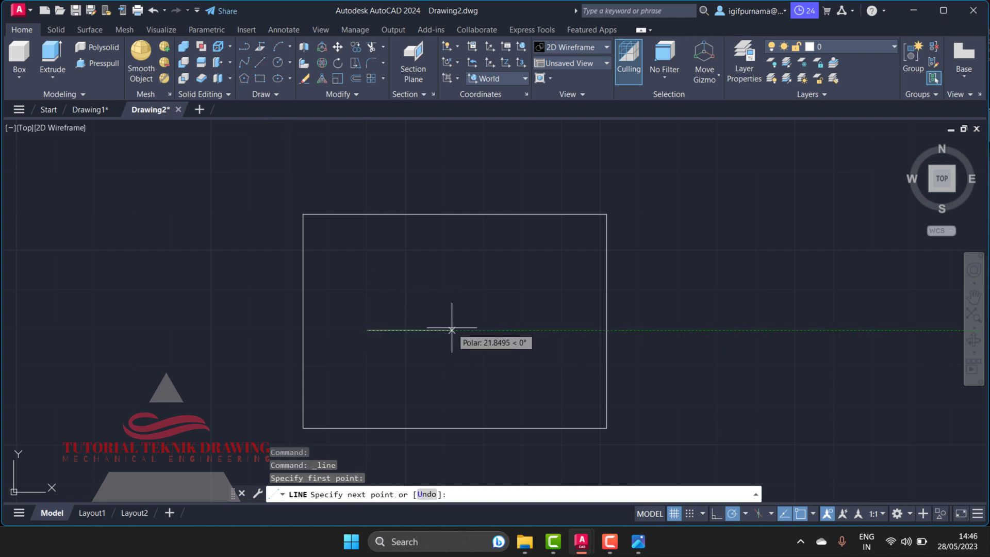
{"action": "type", "text": "58"}
{"action": "key", "text": "Return"}
{"action": "key", "text": "Return"}
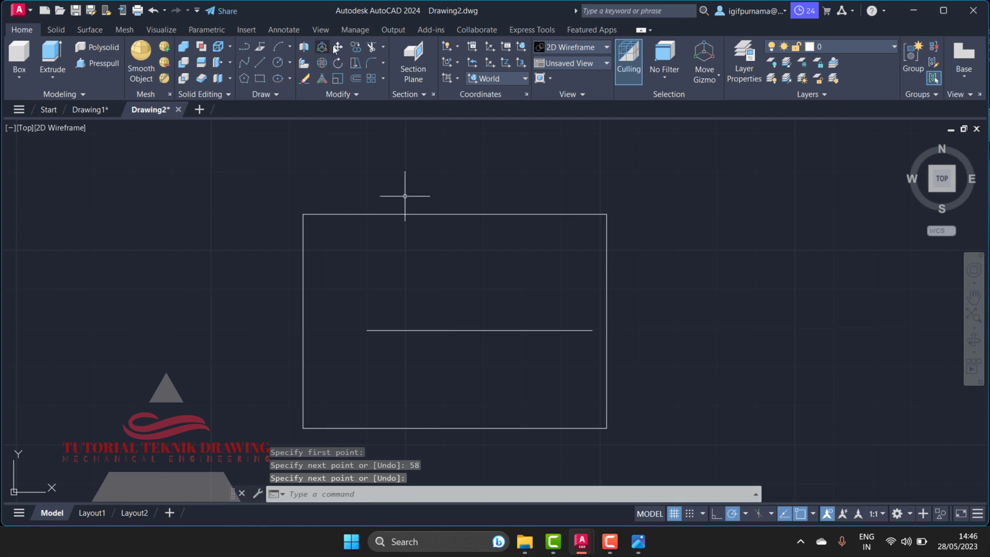
Move the inner line by its midpoint onto the rectangle's bottom edge
{"action": "left_click", "coordinate": [338, 49]}
{"action": "left_click", "coordinate": [500, 380]}
{"action": "left_click", "coordinate": [442, 308]}
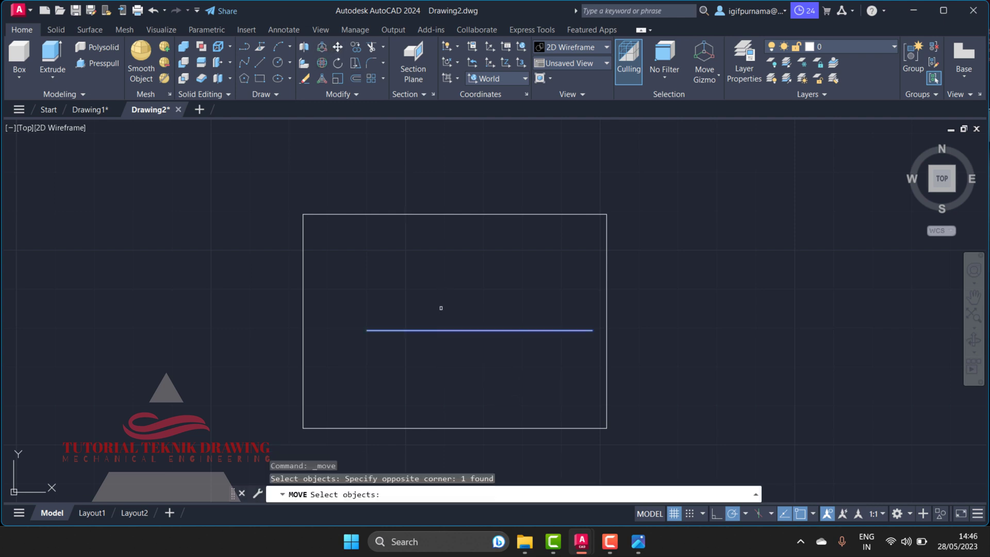
{"action": "key", "text": "Return"}
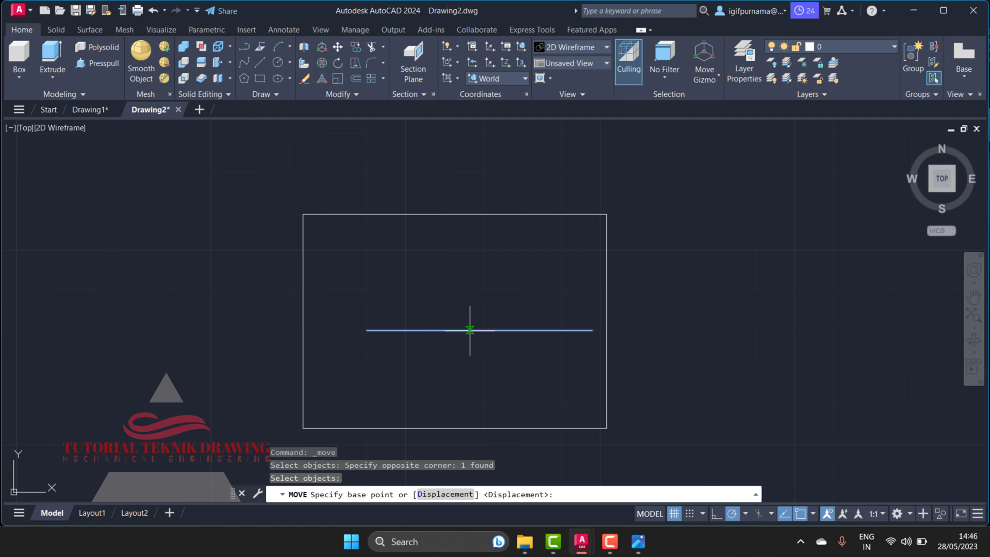
{"action": "left_click", "coordinate": [479, 330]}
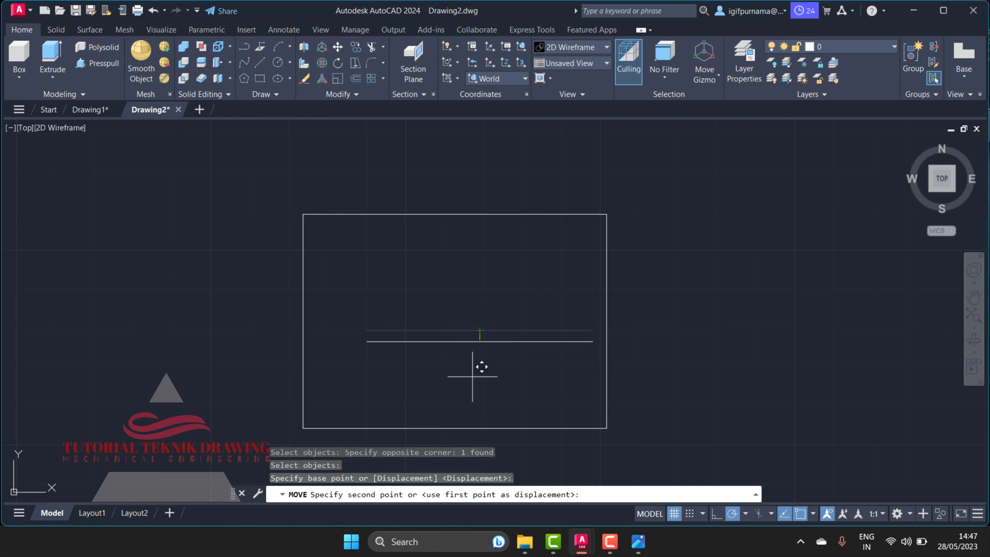
{"action": "left_click", "coordinate": [455, 427]}
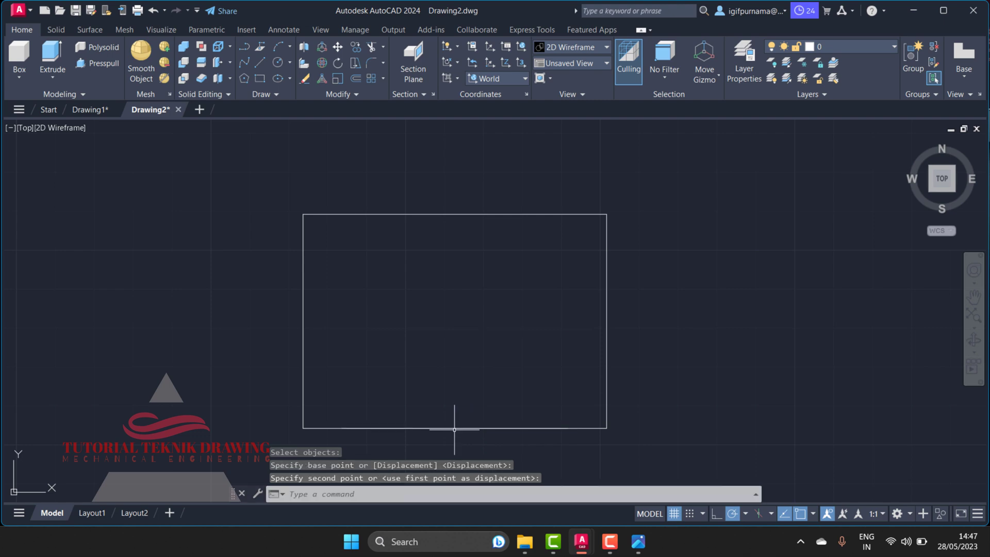
{"action": "left_click", "coordinate": [638, 542]}
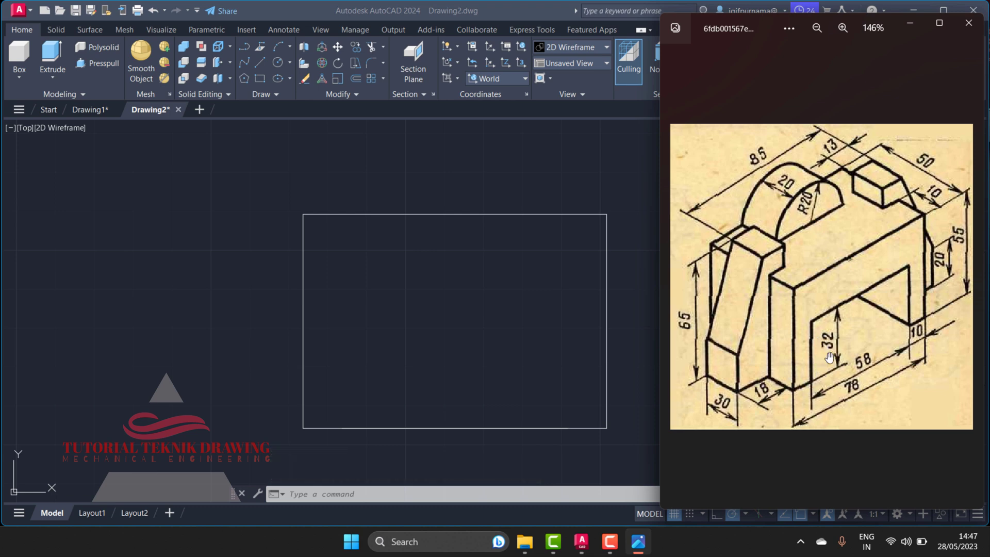
Draw the opening: a 32-unit vertical from the bottom edge, a horizontal top, and a line back down
{"action": "left_click", "coordinate": [359, 211]}
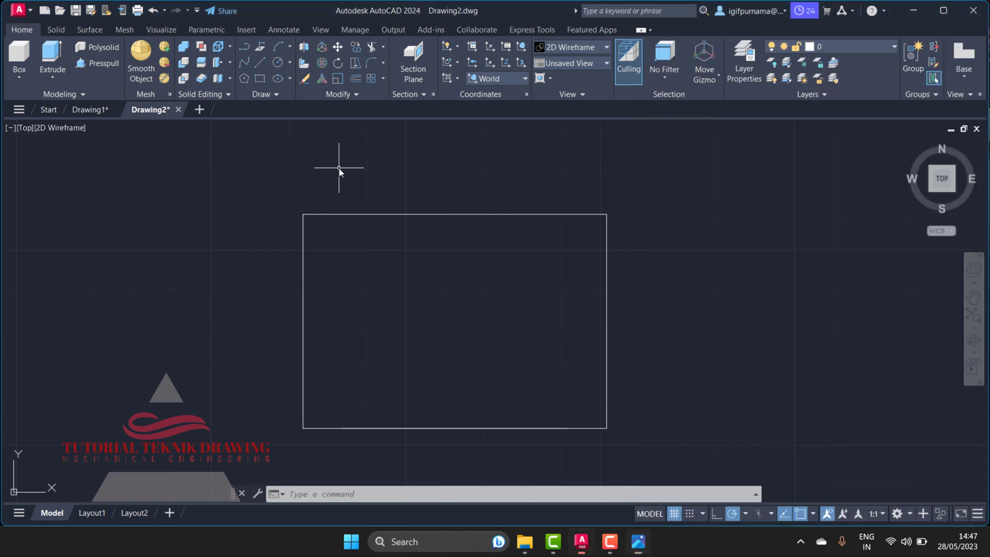
{"action": "left_click", "coordinate": [259, 63]}
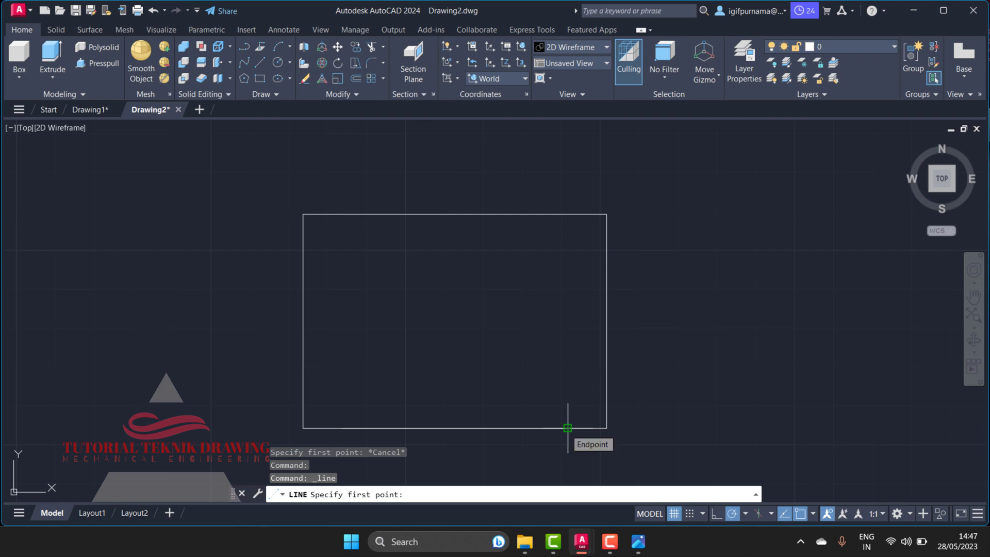
{"action": "left_click", "coordinate": [568, 428]}
{"action": "type", "text": "32"}
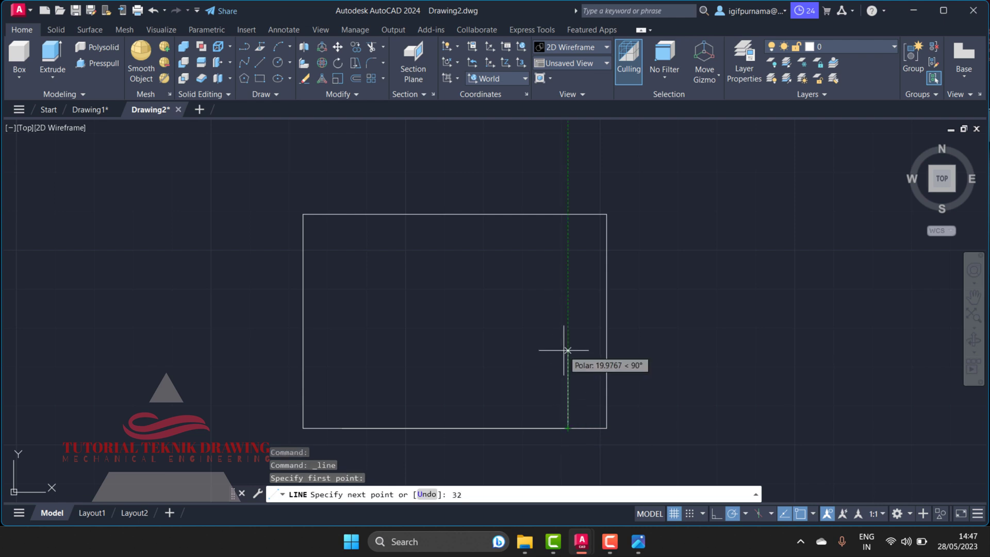
{"action": "key", "text": "Return"}
{"action": "key", "text": "Return"}
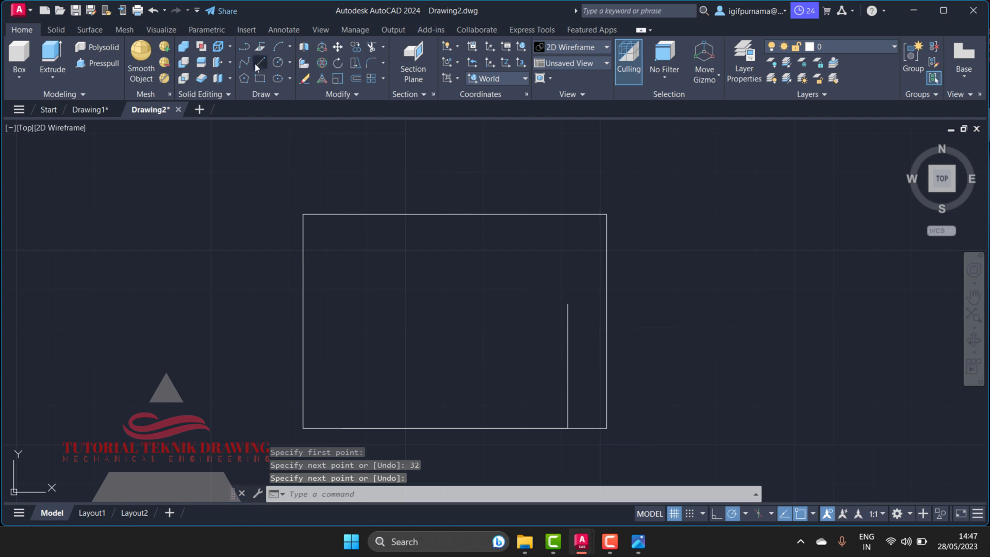
{"action": "left_click", "coordinate": [257, 63]}
{"action": "left_click", "coordinate": [568, 302]}
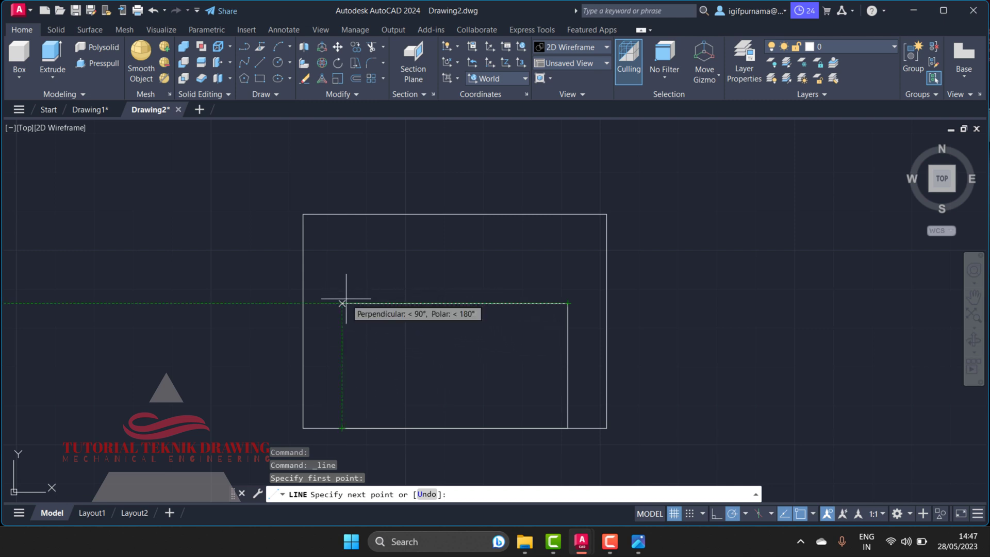
{"action": "left_click", "coordinate": [342, 303]}
{"action": "left_click", "coordinate": [342, 428]}
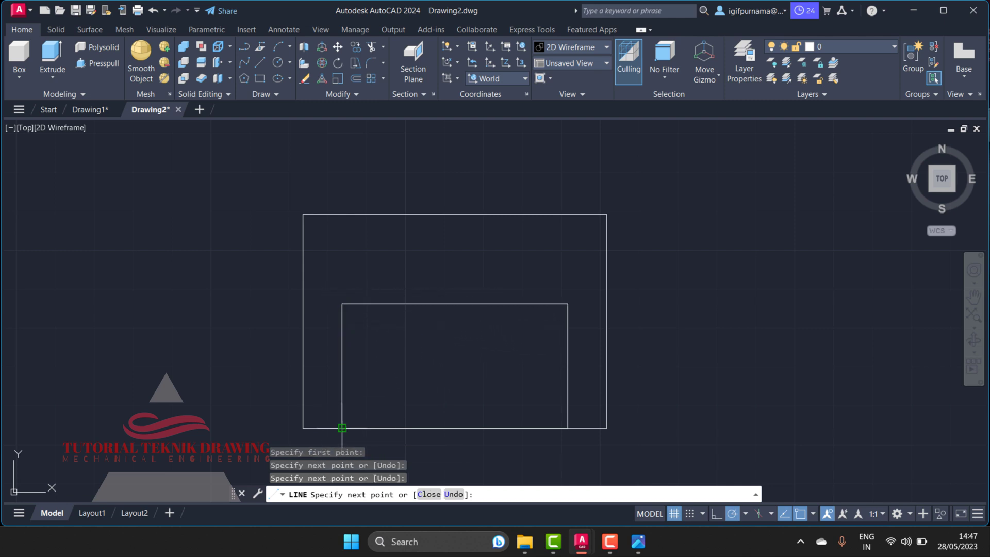
{"action": "right_click", "coordinate": [341, 428]}
{"action": "left_click", "coordinate": [365, 279]}
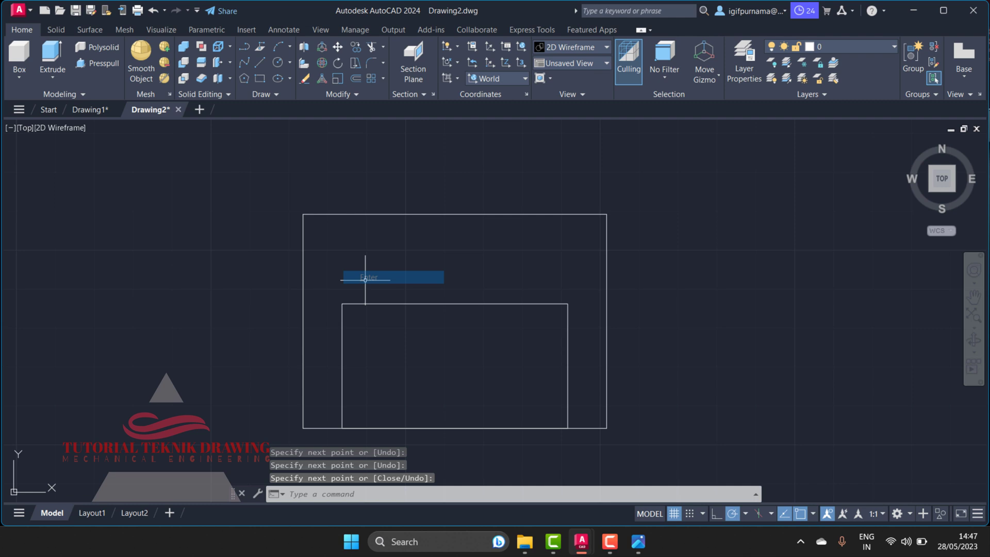
Erase the extra bottom segment and trim the bottom edge inside the opening
{"action": "left_click", "coordinate": [305, 78]}
{"action": "left_click", "coordinate": [466, 428]}
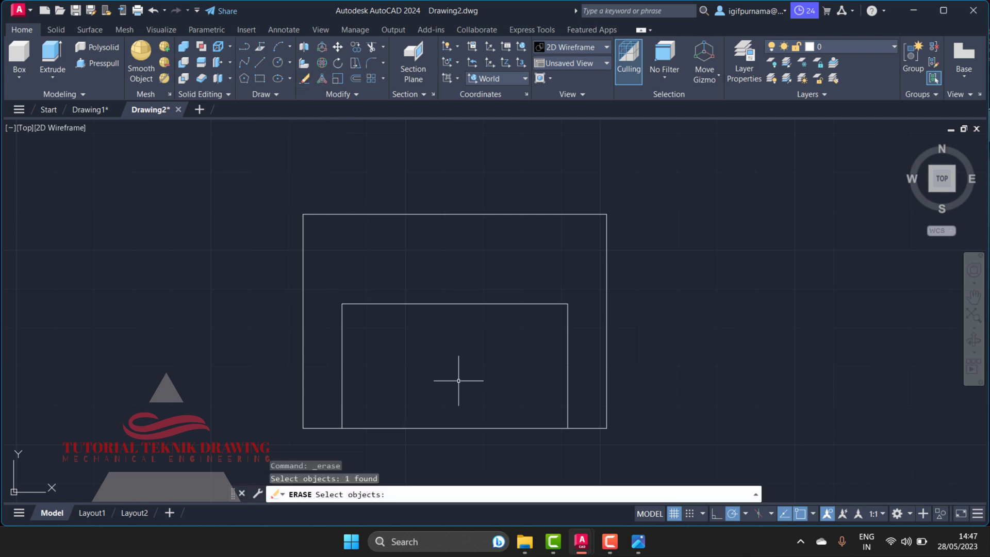
{"action": "key", "text": "Return"}
{"action": "left_click", "coordinate": [371, 51]}
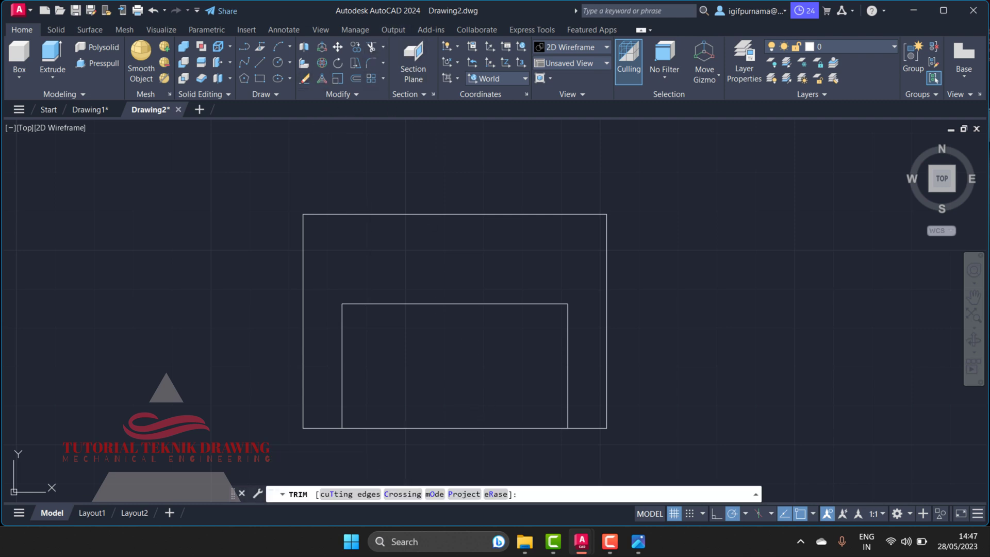
{"action": "left_click_drag", "start_coordinate": [454, 449], "coordinate": [453, 361]}
{"action": "right_click", "coordinate": [454, 342]}
{"action": "left_click", "coordinate": [466, 347]}
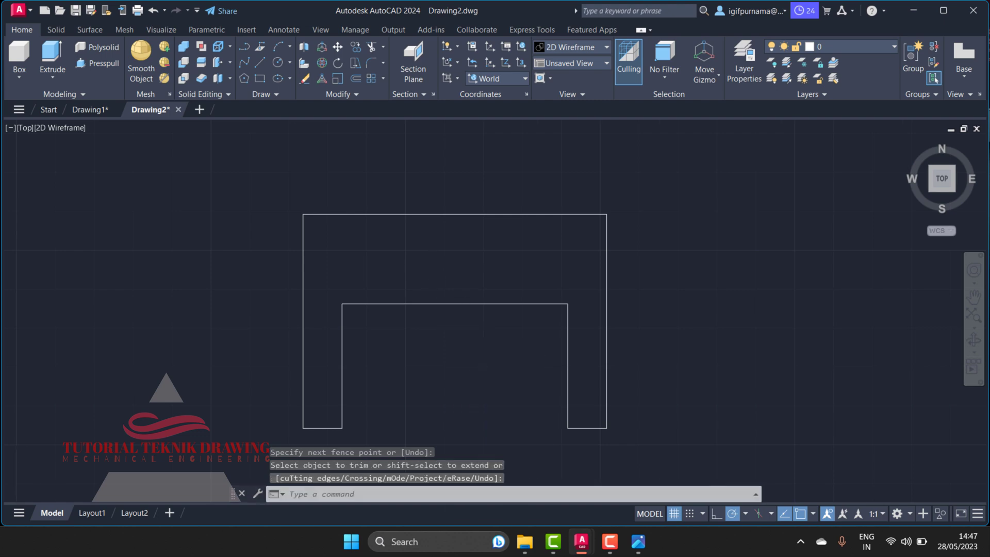
{"action": "scroll", "coordinate": [434, 258], "scroll_direction": "down", "scroll_amount": 2}
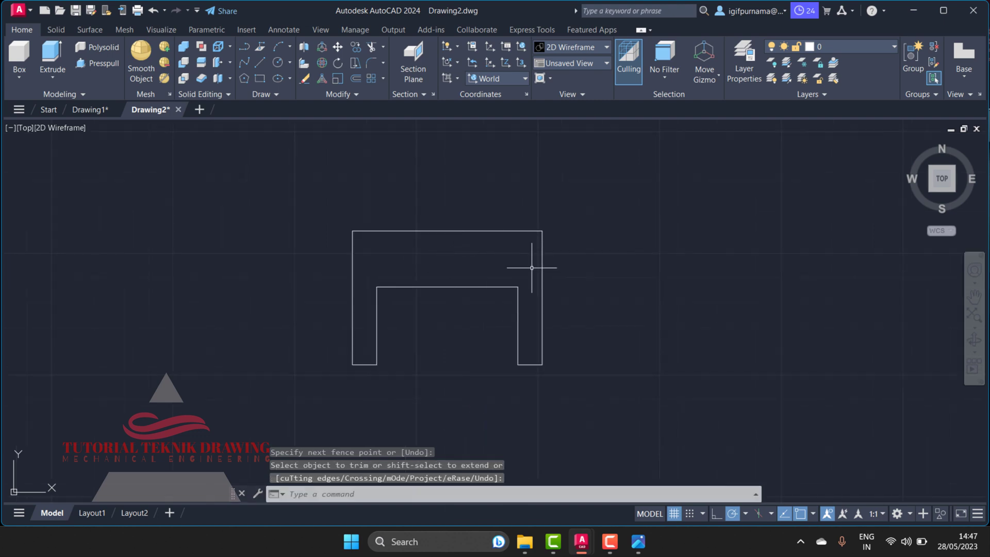
{"action": "left_click", "coordinate": [638, 541]}
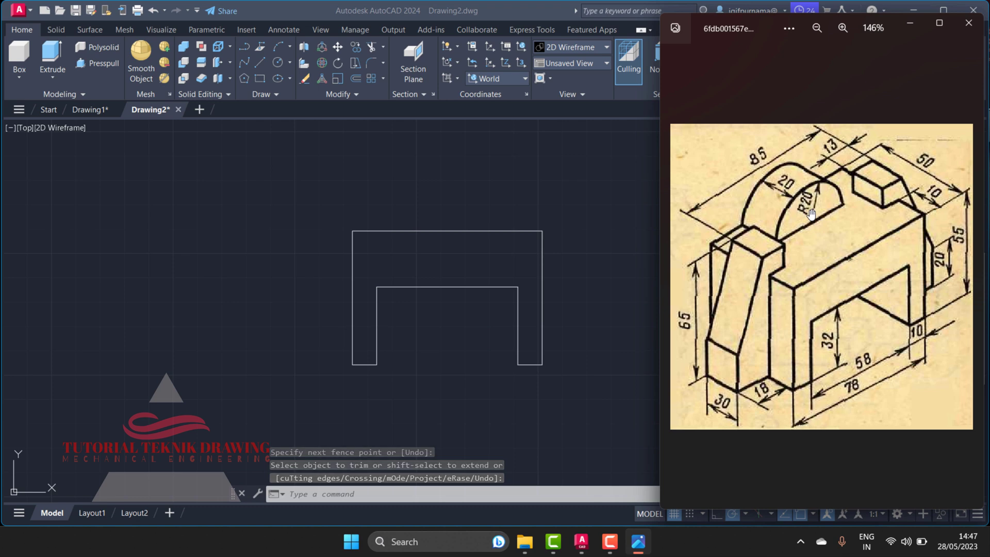
{"action": "left_click", "coordinate": [490, 184]}
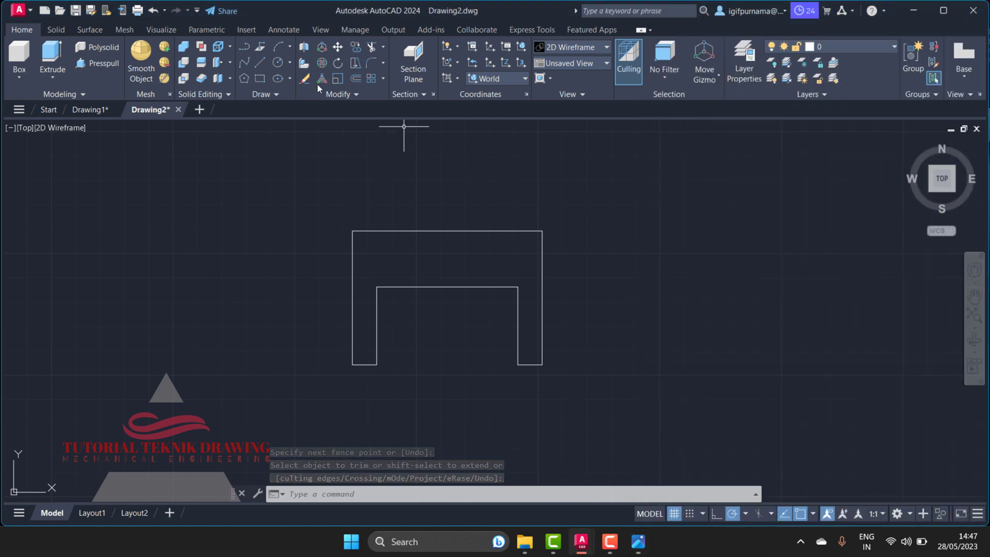
Draw a radius-20 circle above the profile
{"action": "left_click", "coordinate": [276, 67]}
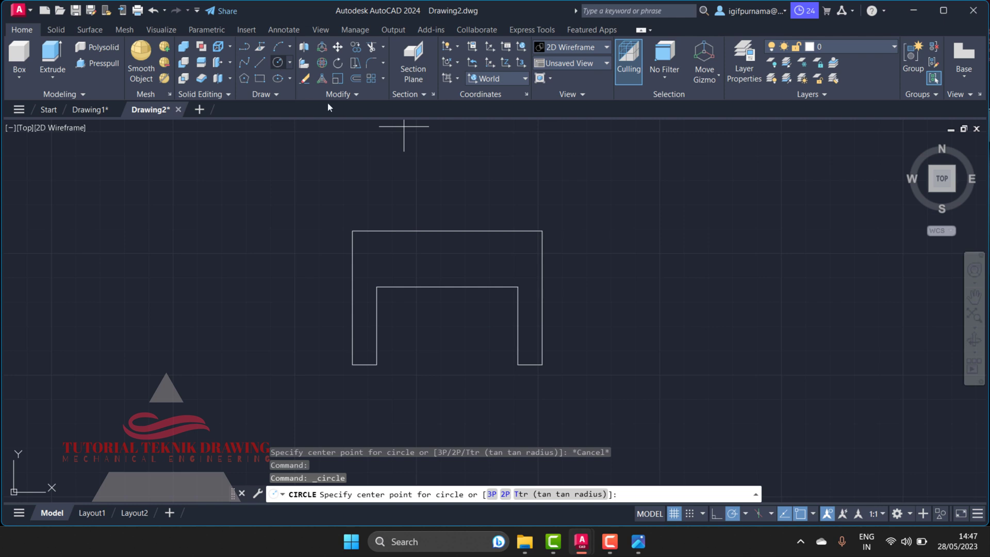
{"action": "scroll", "coordinate": [449, 184], "scroll_direction": "up", "scroll_amount": 2}
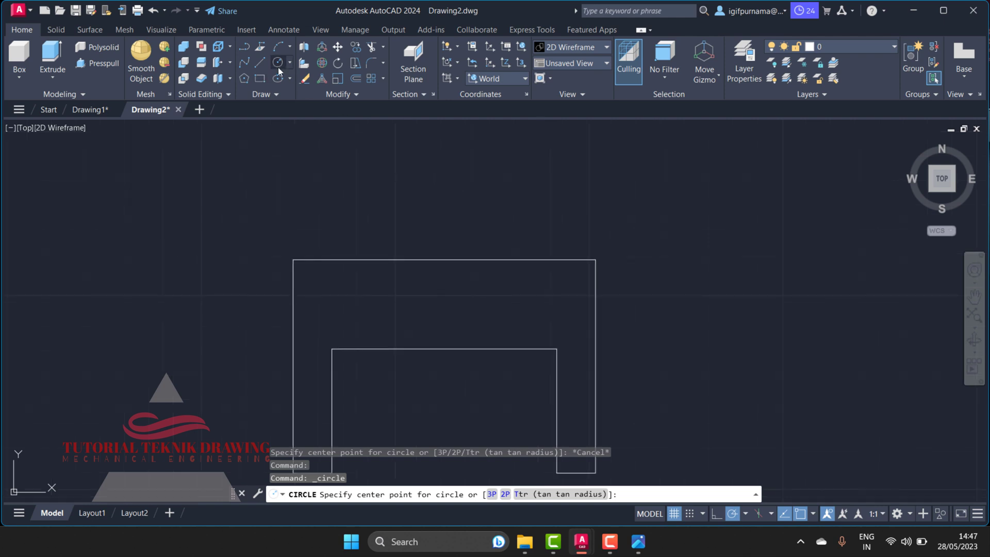
{"action": "left_click", "coordinate": [480, 207]}
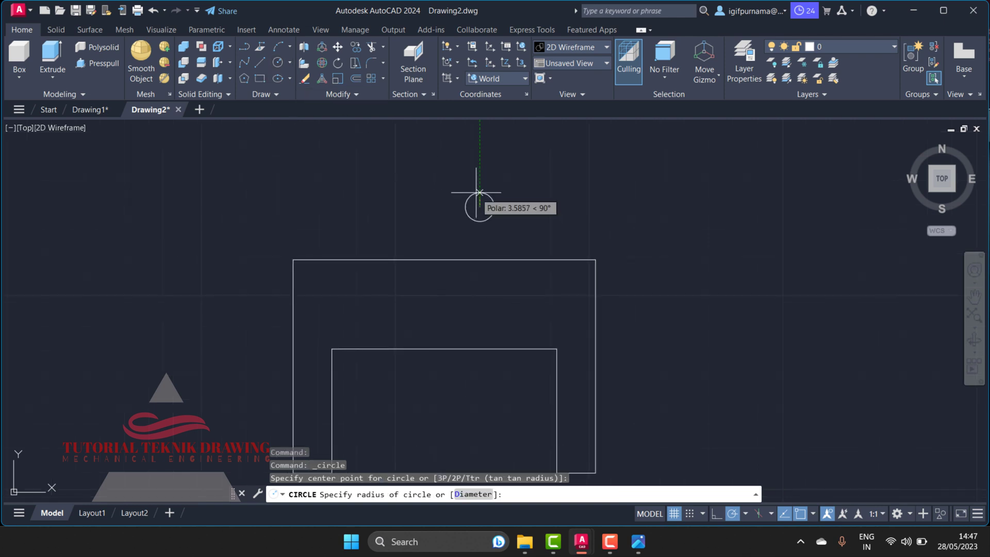
{"action": "type", "text": "2"}
{"action": "key", "text": "BackSpace"}
{"action": "key", "text": "Return"}
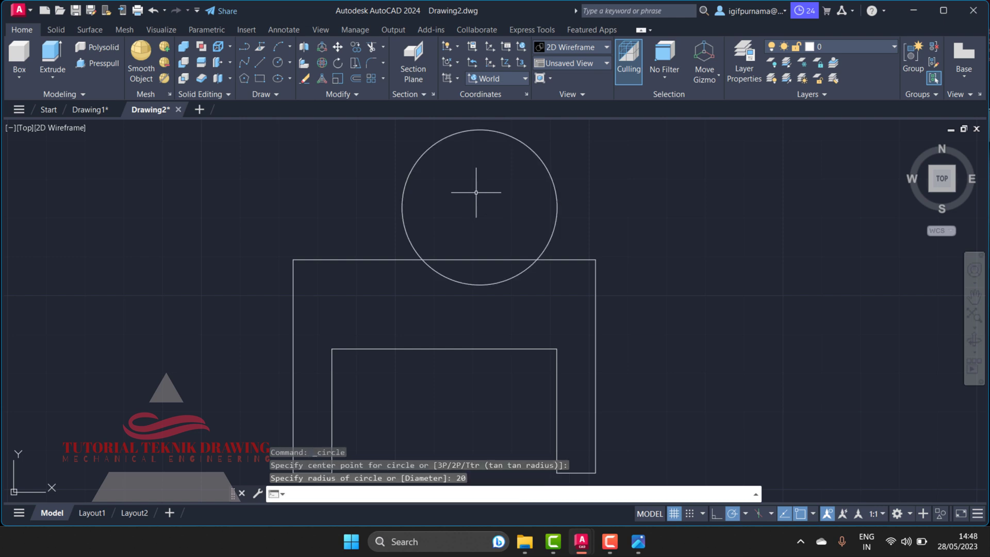
Move the circle from its centre to the midpoint of the top edge
{"action": "left_click", "coordinate": [338, 47]}
{"action": "left_click", "coordinate": [504, 179]}
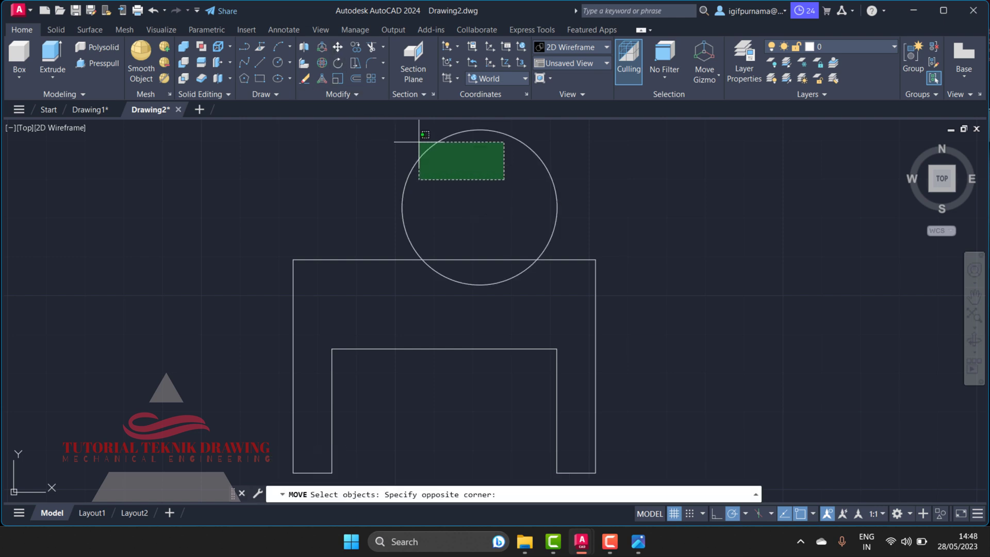
{"action": "left_click", "coordinate": [419, 142]}
{"action": "left_click", "coordinate": [483, 206]}
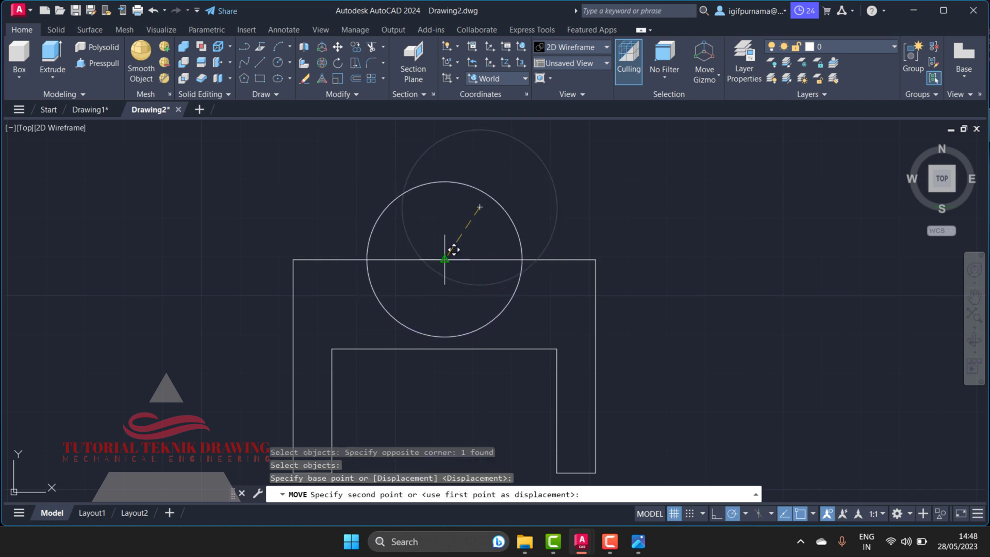
{"action": "left_click", "coordinate": [453, 252]}
{"action": "scroll", "coordinate": [372, 262], "scroll_direction": "down", "scroll_amount": 2}
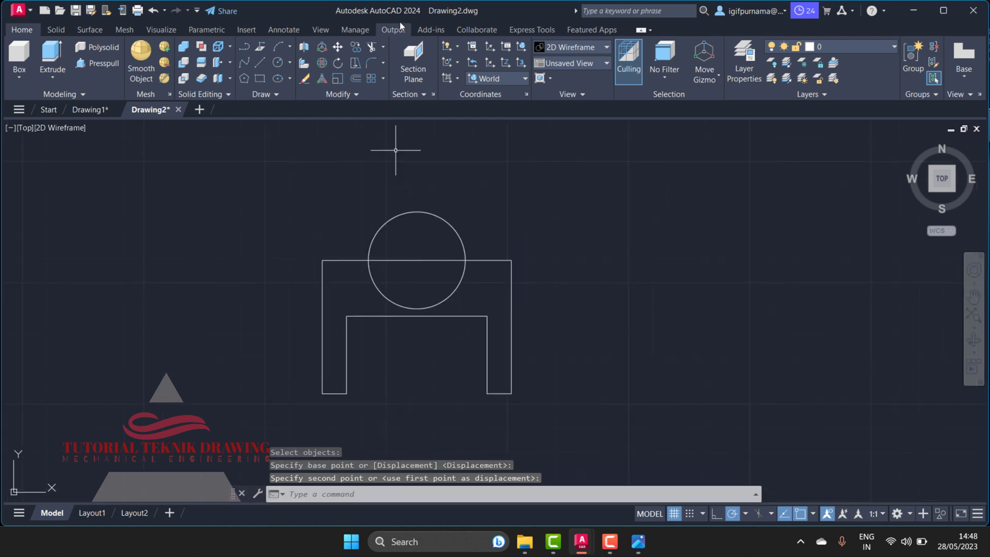
Copy the circle and the top edge line to the right of the profile
{"action": "left_click", "coordinate": [362, 46]}
{"action": "left_click_drag", "start_coordinate": [482, 289], "coordinate": [431, 261]}
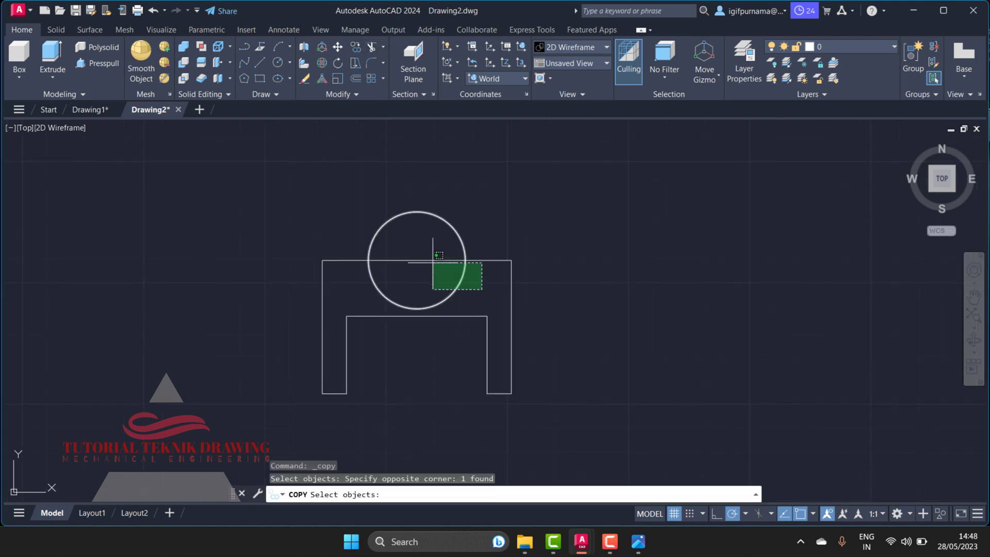
{"action": "key", "text": "Return"}
{"action": "left_click", "coordinate": [357, 48]}
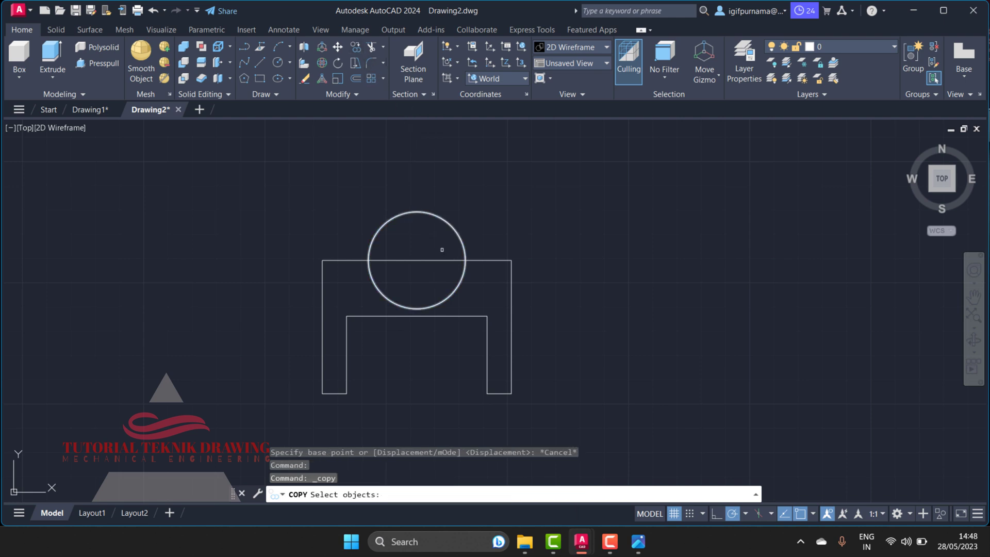
{"action": "left_click_drag", "start_coordinate": [495, 296], "coordinate": [414, 253]}
{"action": "key", "text": "Return"}
{"action": "left_click", "coordinate": [417, 259]}
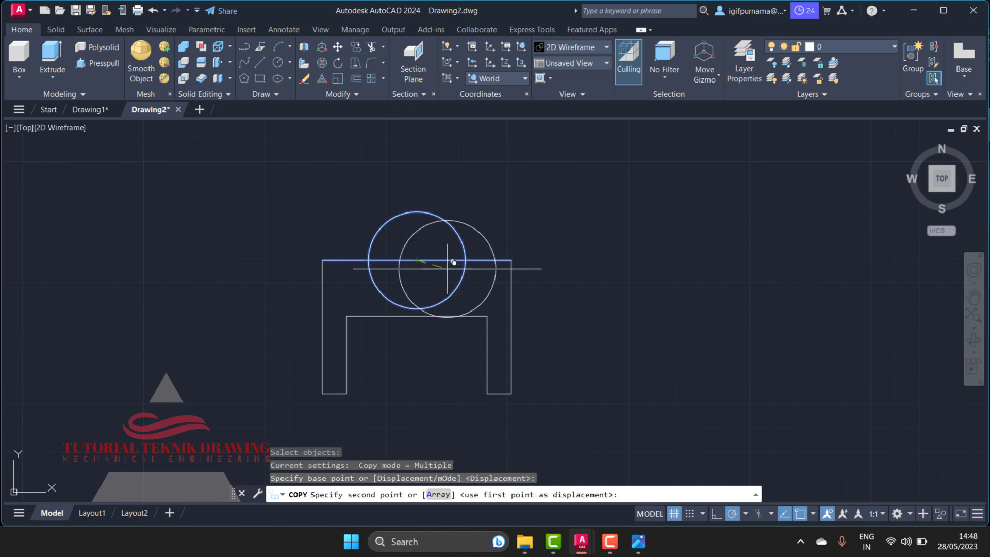
{"action": "left_click", "coordinate": [656, 260]}
{"action": "right_click", "coordinate": [655, 270]}
{"action": "left_click", "coordinate": [670, 277]}
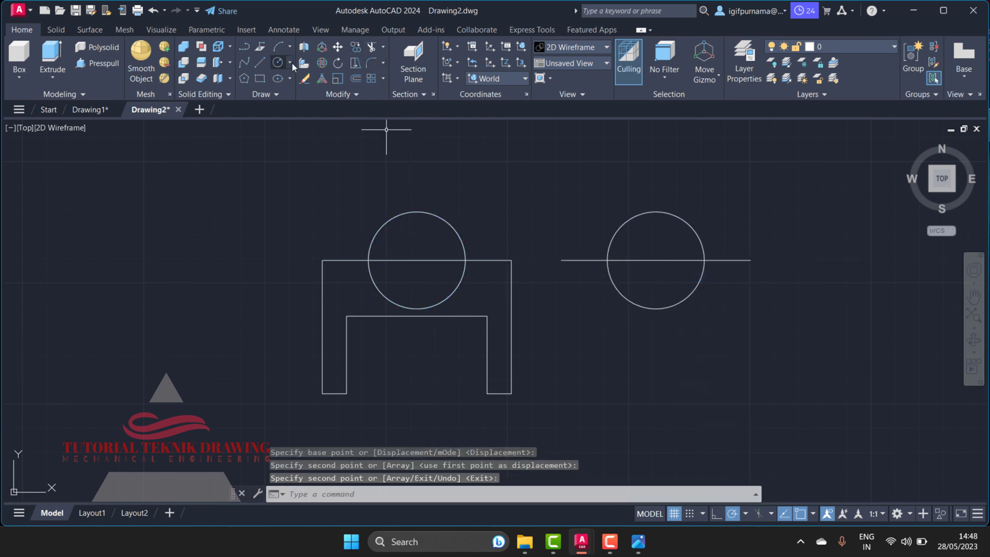
Trim the copy into a semicircular arch, removing the lower half and line ends
{"action": "left_click", "coordinate": [381, 47]}
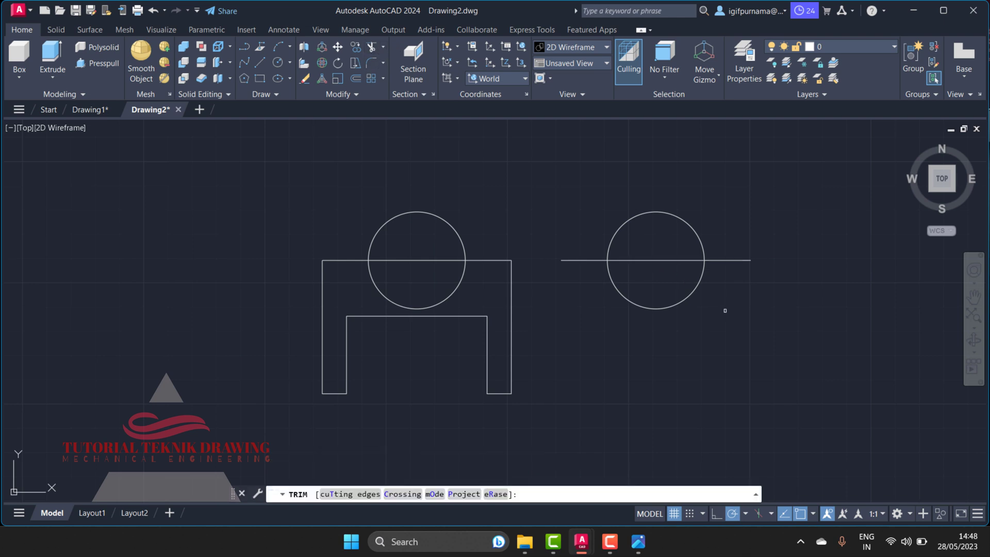
{"action": "left_click_drag", "start_coordinate": [726, 311], "coordinate": [625, 287]}
{"action": "left_click_drag", "start_coordinate": [729, 287], "coordinate": [737, 227]}
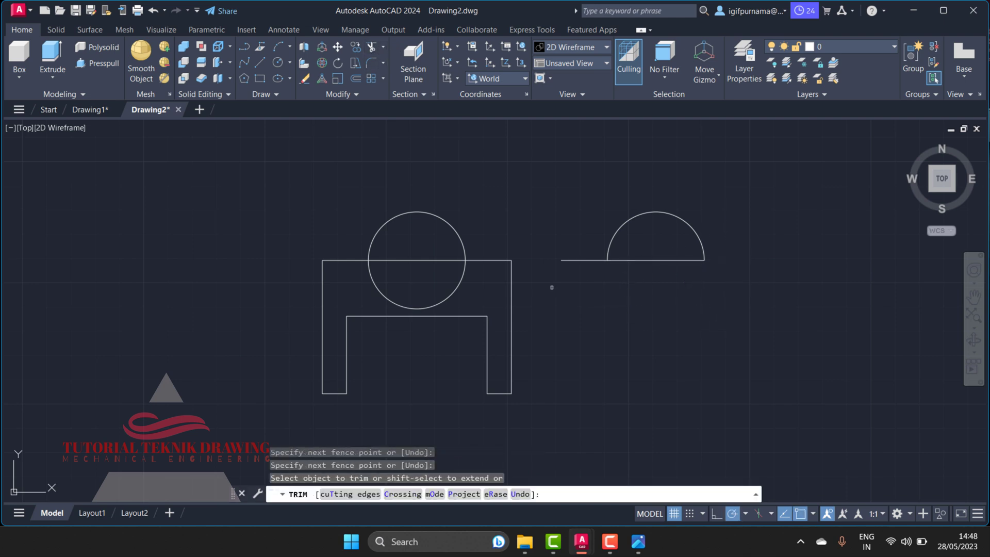
{"action": "left_click_drag", "start_coordinate": [552, 287], "coordinate": [562, 237]}
{"action": "right_click", "coordinate": [541, 206]}
{"action": "left_click", "coordinate": [549, 212]}
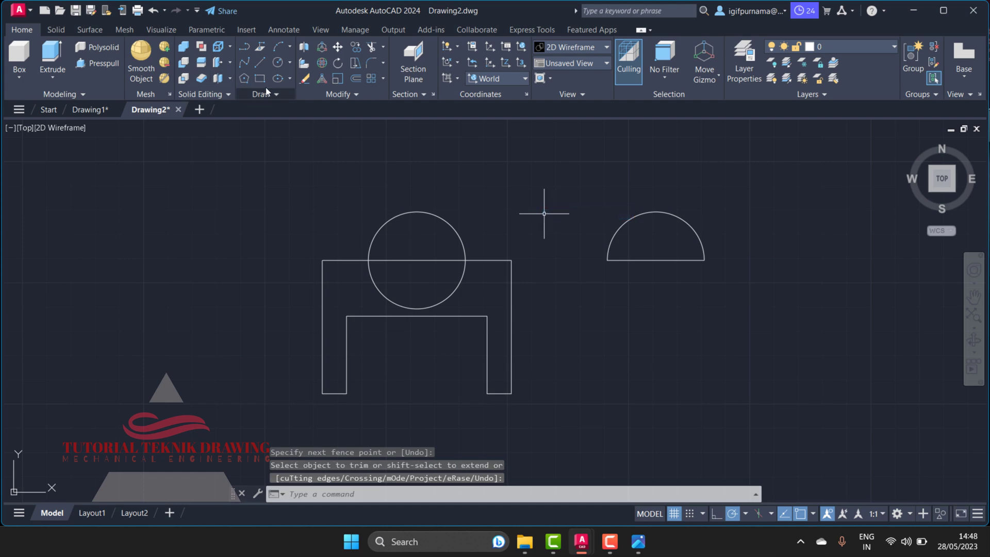
Erase the original circle from the profile's top edge
{"action": "left_click", "coordinate": [305, 80]}
{"action": "left_click", "coordinate": [416, 234]}
{"action": "left_click", "coordinate": [387, 199]}
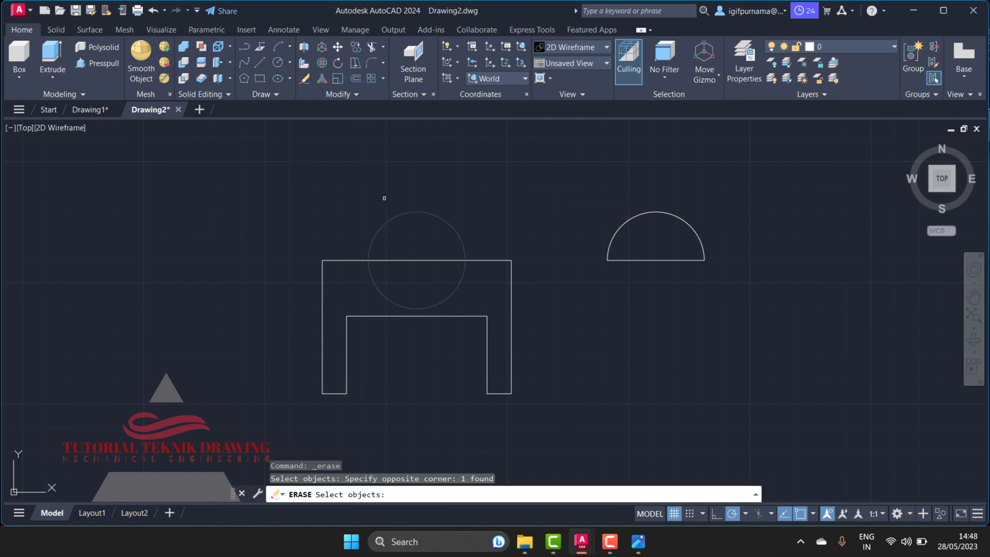
{"action": "key", "text": "Return"}
{"action": "scroll", "coordinate": [296, 247], "scroll_direction": "down", "scroll_amount": 2}
{"action": "scroll", "coordinate": [296, 247], "scroll_direction": "down", "scroll_amount": 2}
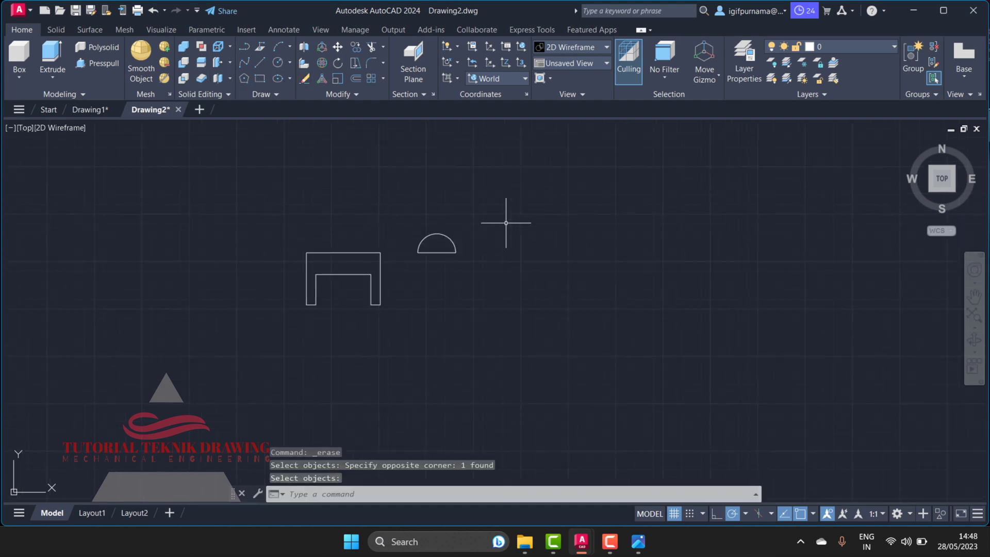
{"action": "left_click", "coordinate": [638, 541]}
Copy the frame's left vertical line 18 units to the left from its lower endpoint
{"action": "scroll", "coordinate": [767, 290], "scroll_direction": "up", "scroll_amount": 1}
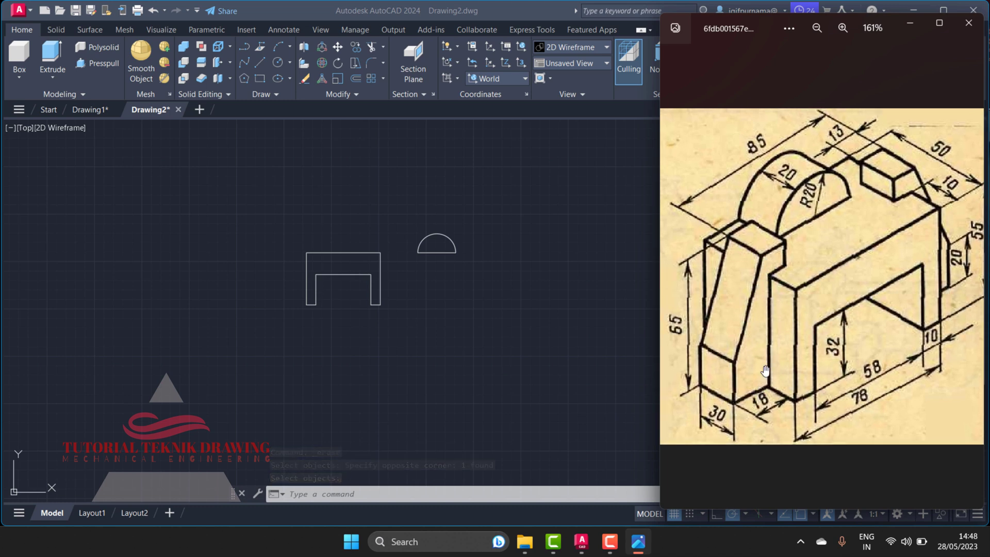
{"action": "scroll", "coordinate": [765, 372], "scroll_direction": "up", "scroll_amount": 1}
{"action": "left_click", "coordinate": [398, 334]}
{"action": "scroll", "coordinate": [306, 276], "scroll_direction": "up", "scroll_amount": 5}
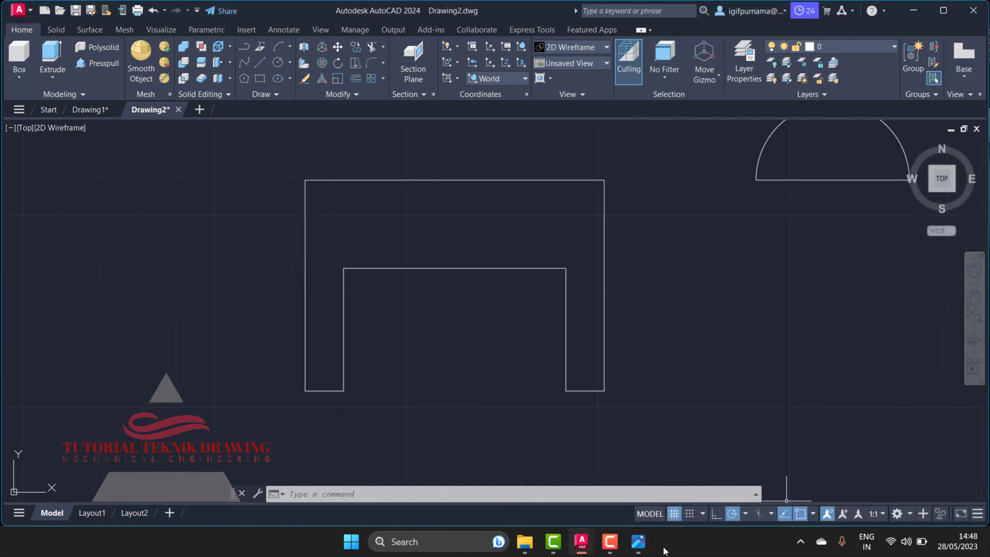
{"action": "left_click", "coordinate": [640, 549]}
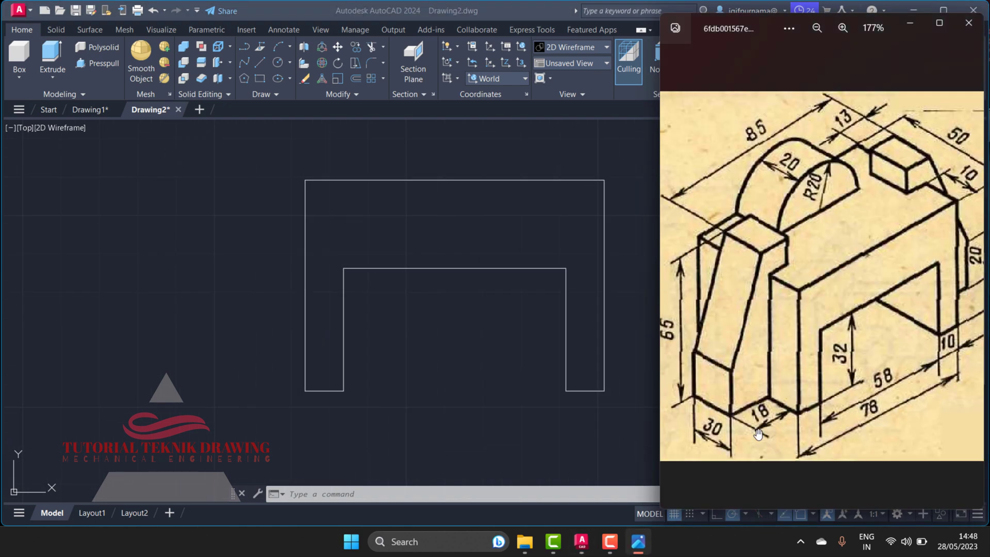
{"action": "left_click", "coordinate": [342, 440]}
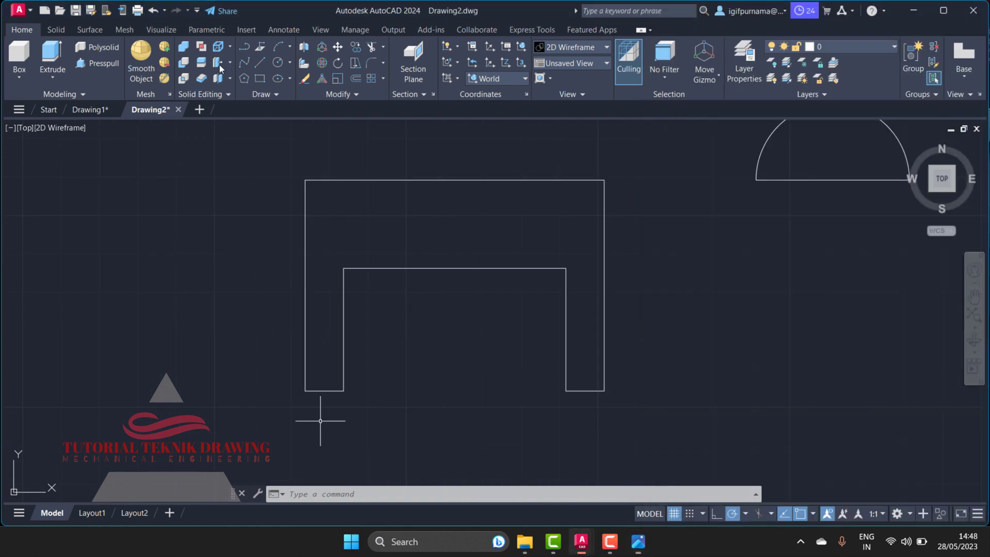
{"action": "left_click", "coordinate": [358, 51]}
{"action": "left_click_drag", "start_coordinate": [319, 256], "coordinate": [299, 248]}
{"action": "key", "text": "Return"}
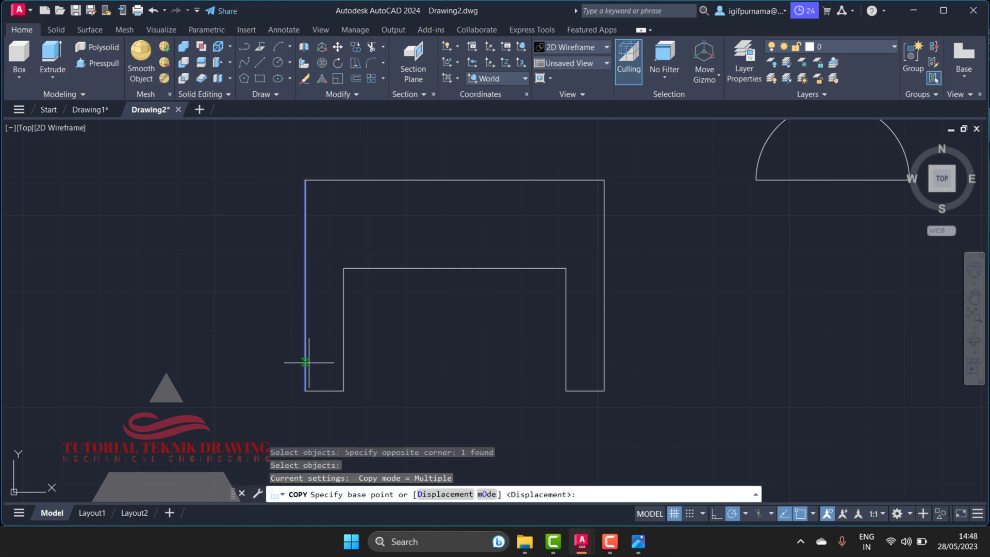
{"action": "left_click", "coordinate": [306, 391]}
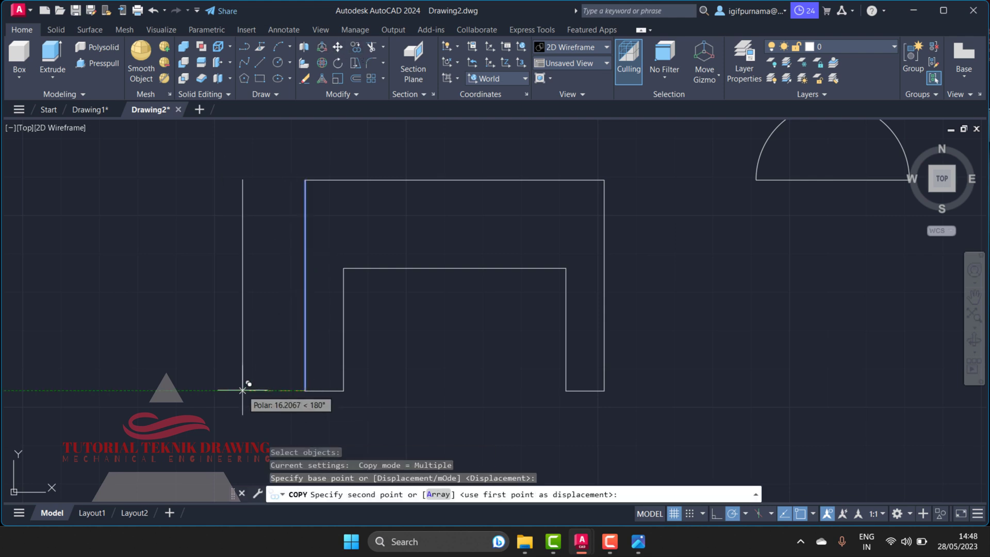
{"action": "type", "text": "18"}
{"action": "key", "text": "Return"}
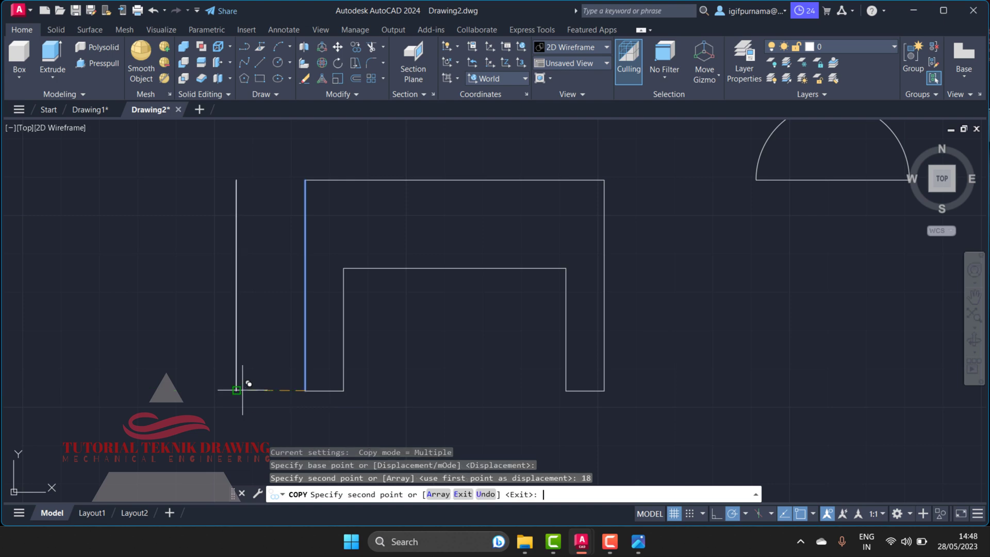
{"action": "key", "text": "Return"}
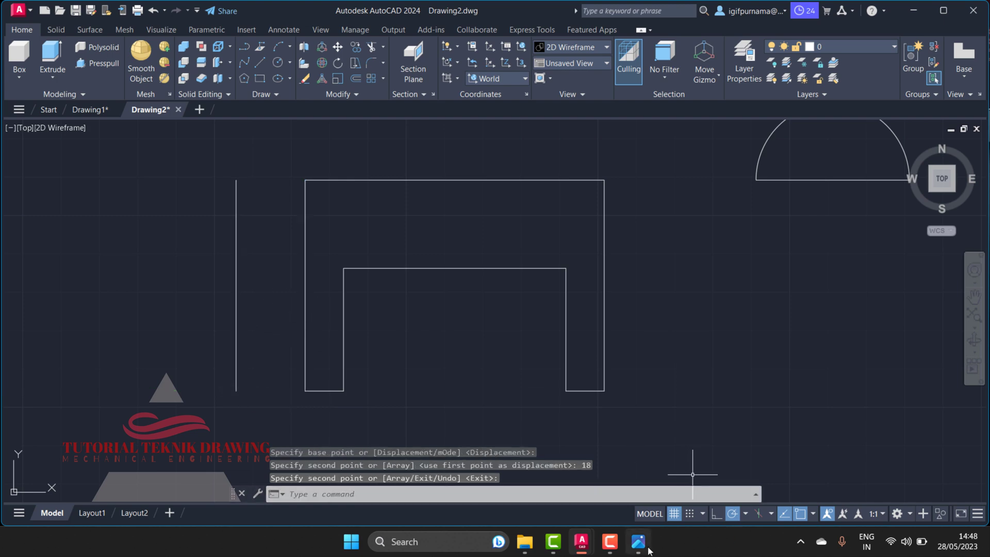
{"action": "left_click", "coordinate": [638, 542]}
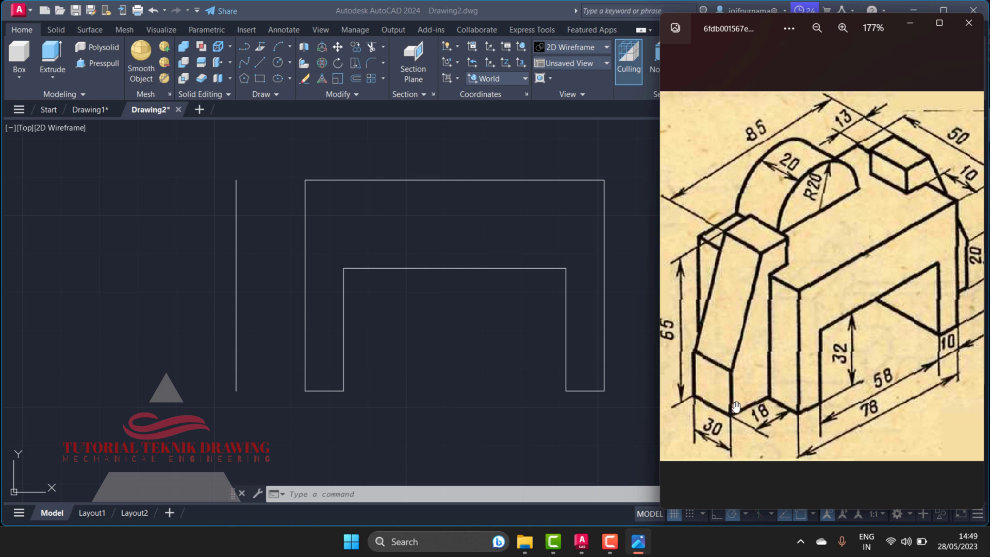
{"action": "scroll", "coordinate": [735, 382], "scroll_direction": "down", "scroll_amount": 1}
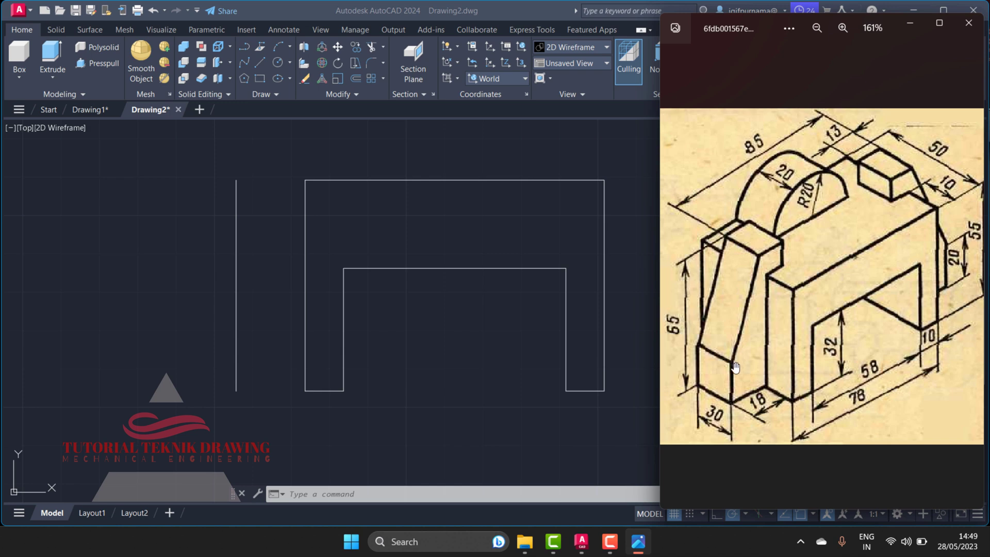
{"action": "scroll", "coordinate": [735, 367], "scroll_direction": "up", "scroll_amount": 1}
{"action": "scroll", "coordinate": [825, 310], "scroll_direction": "down", "scroll_amount": 1}
{"action": "scroll", "coordinate": [910, 268], "scroll_direction": "down", "scroll_amount": 1}
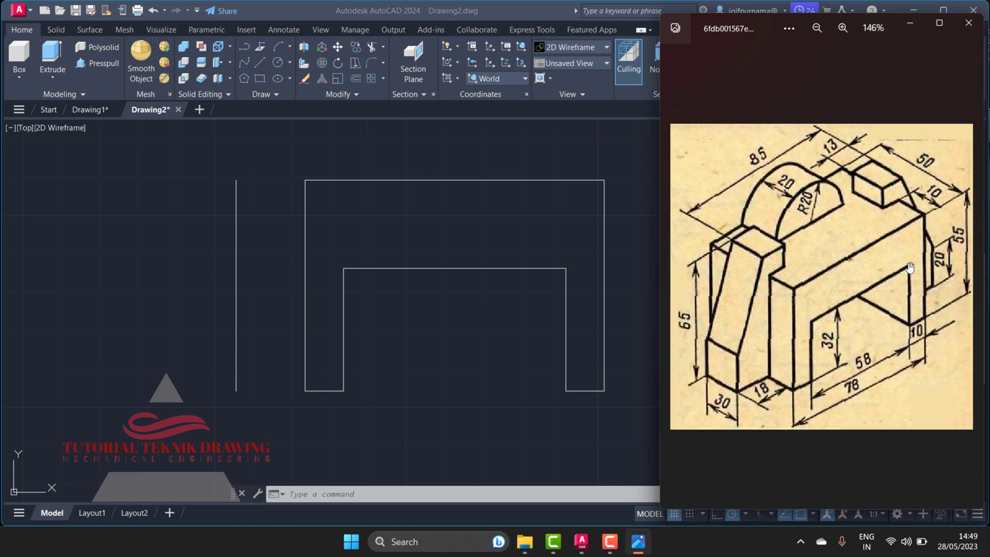
{"action": "mouse_move", "coordinate": [930, 274]}
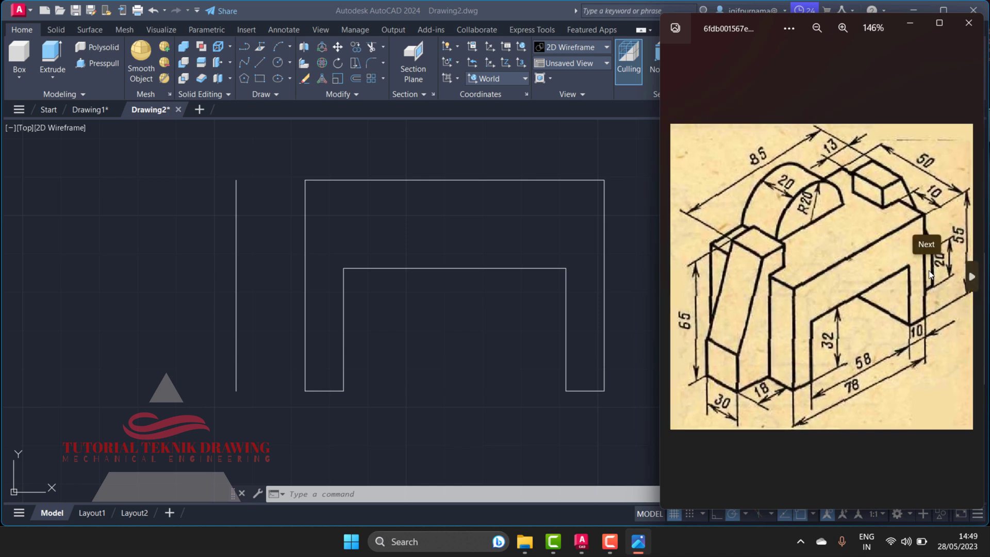
{"action": "left_click", "coordinate": [259, 63]}
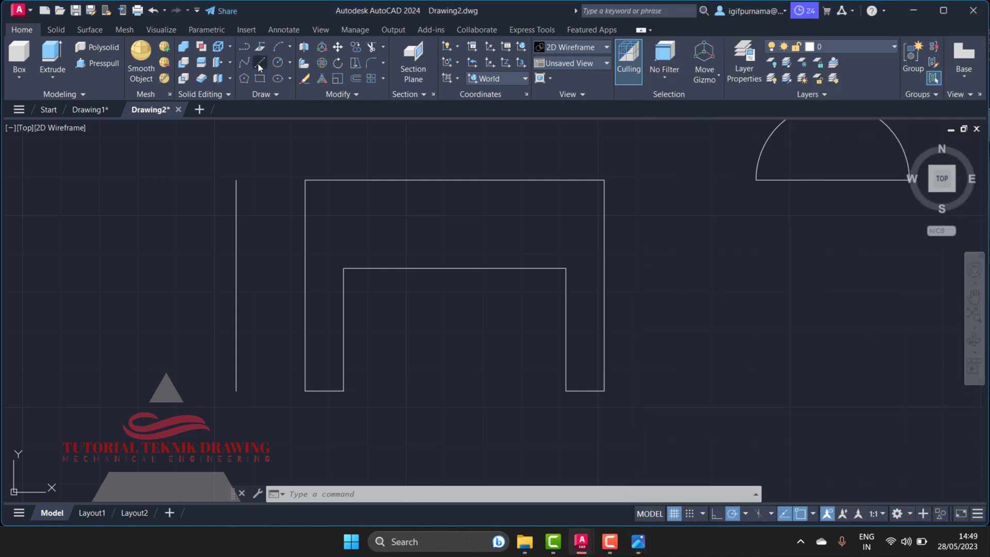
Draw a 22-unit vertical segment up from the copied line's lower end
{"action": "left_click", "coordinate": [257, 63]}
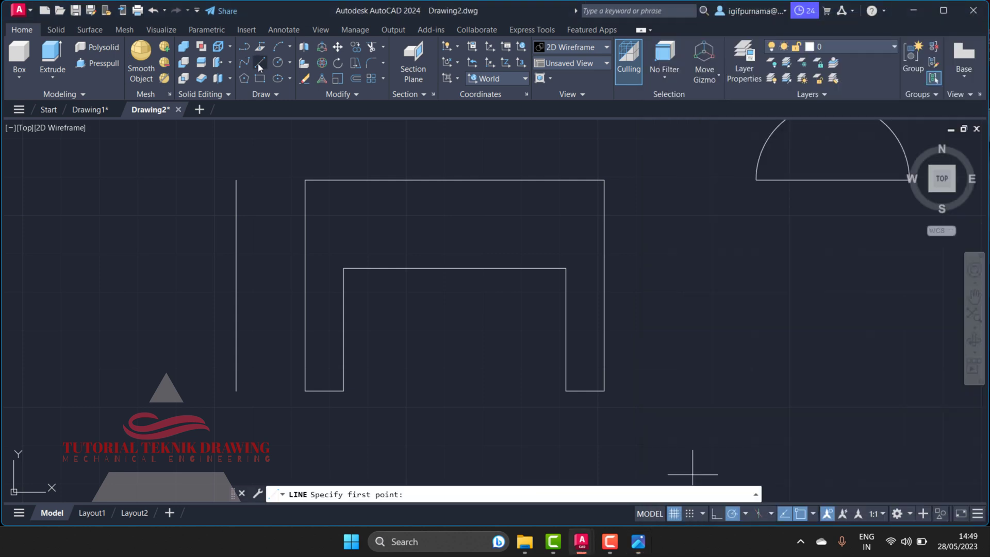
{"action": "left_click", "coordinate": [236, 391]}
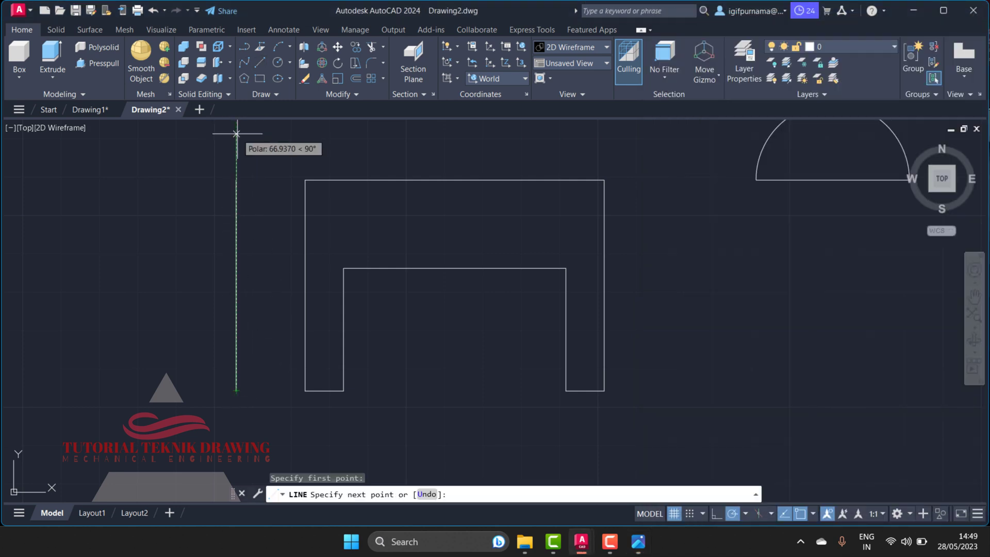
{"action": "type", "text": "22"}
{"action": "key", "text": "Return"}
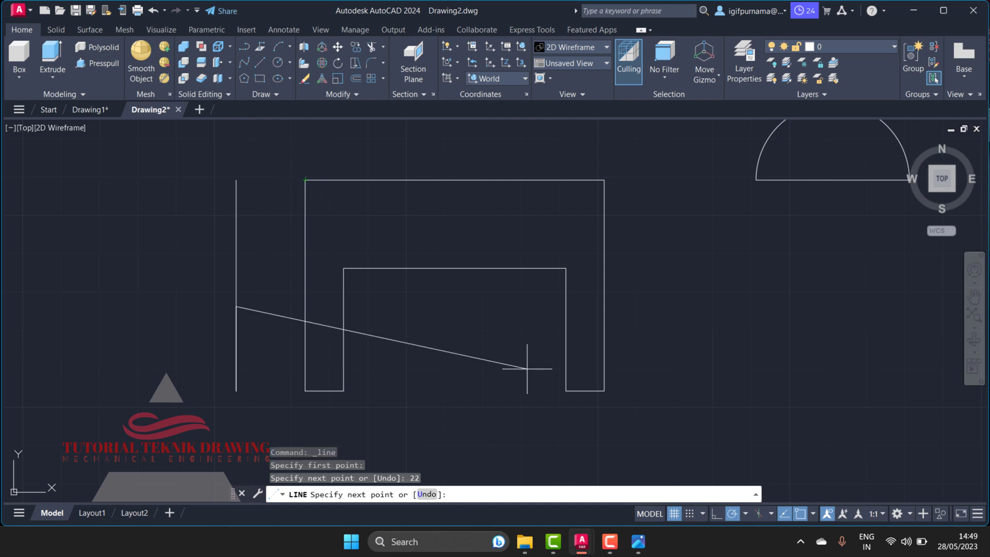
{"action": "left_click", "coordinate": [638, 542]}
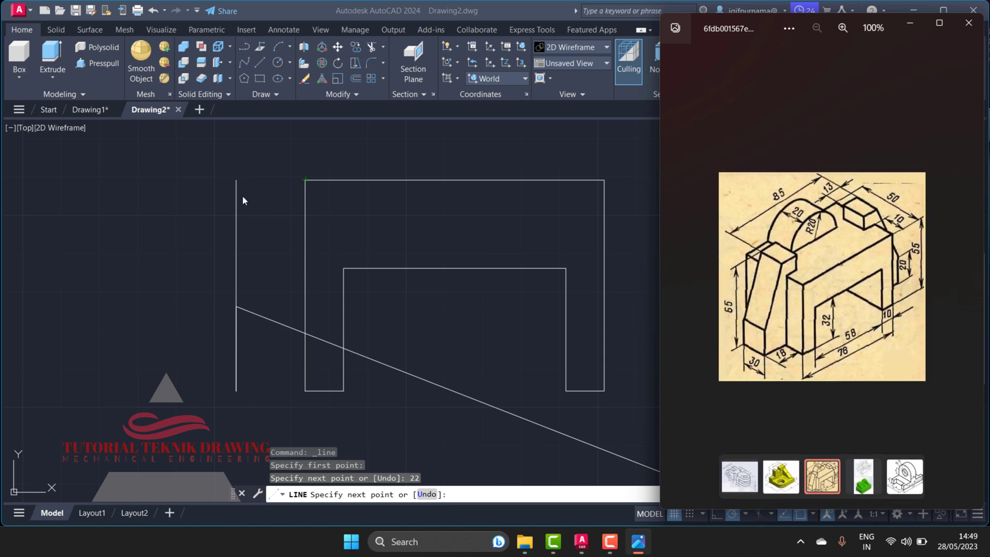
{"action": "left_click", "coordinate": [243, 196]}
{"action": "key", "text": "Escape"}
Erase the upper vertical line and draw a 65-unit vertical construction line from the same point
{"action": "left_click", "coordinate": [304, 80]}
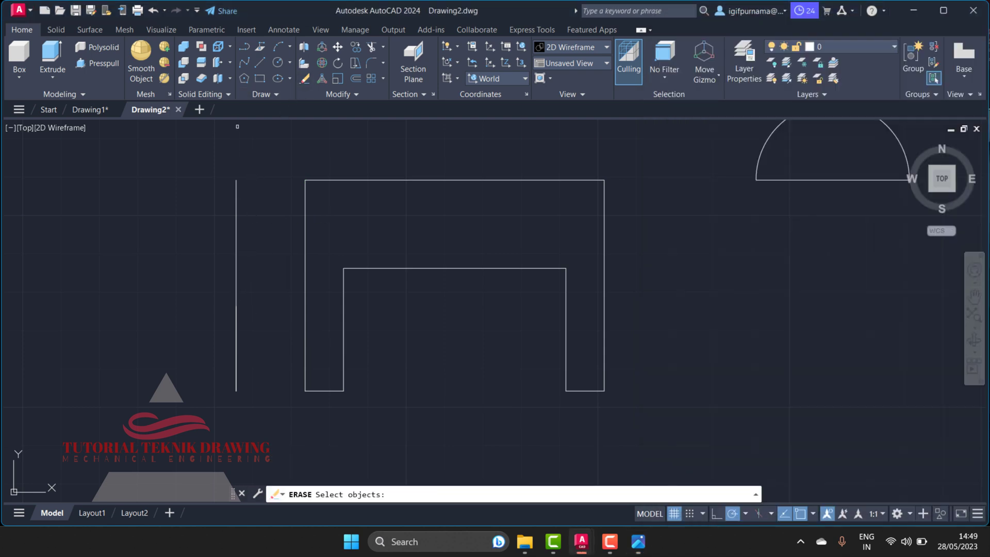
{"action": "left_click", "coordinate": [254, 228]}
{"action": "left_click", "coordinate": [221, 216]}
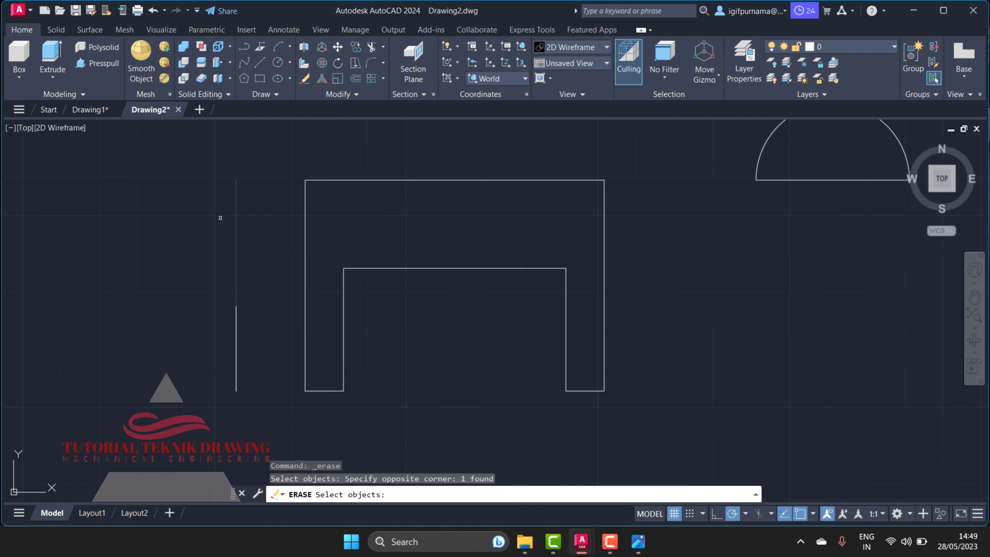
{"action": "left_click", "coordinate": [259, 63]}
{"action": "left_click", "coordinate": [236, 391]}
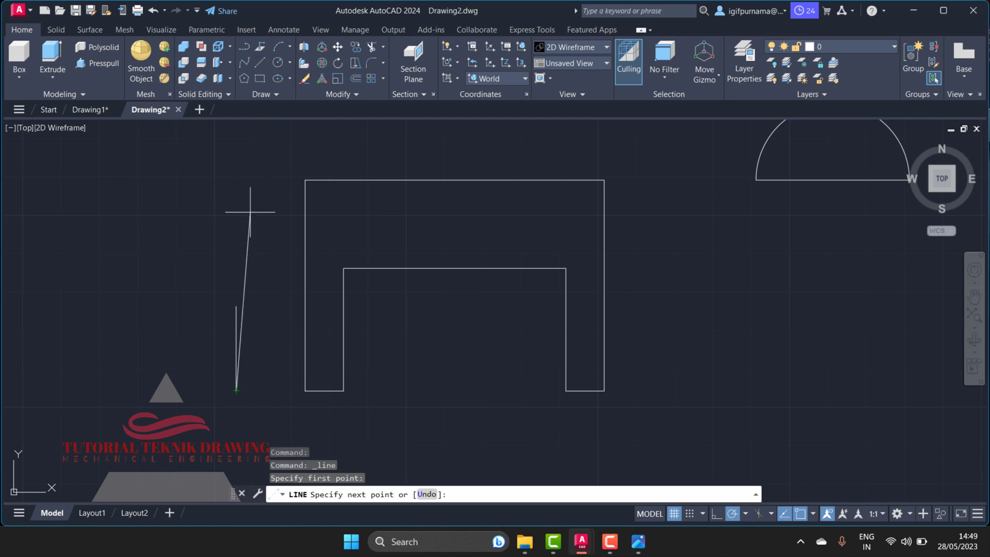
{"action": "type", "text": "65"}
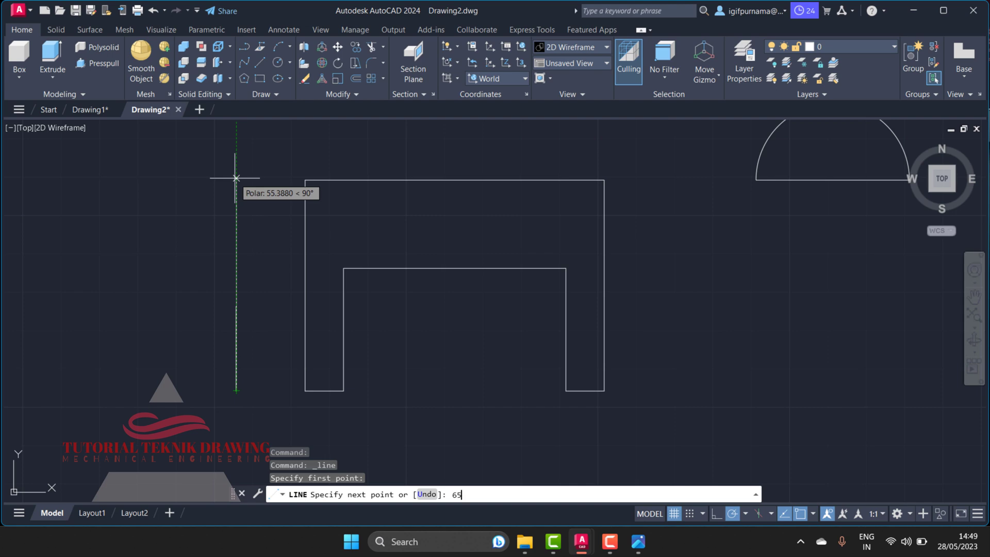
{"action": "key", "text": "Return"}
{"action": "key", "text": "Return"}
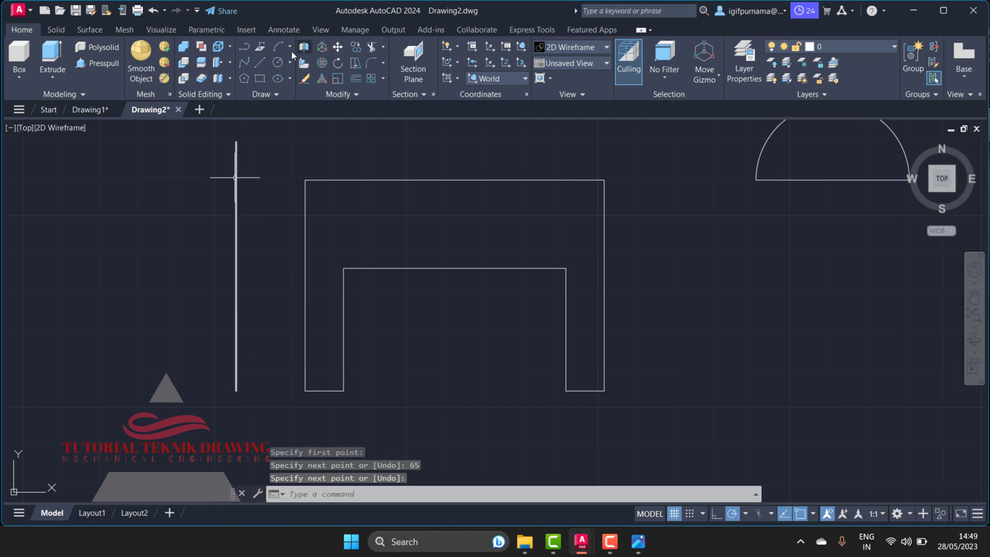
Draw the slanted line from the 22-unit segment's top, then erase the construction line
{"action": "left_click", "coordinate": [260, 61]}
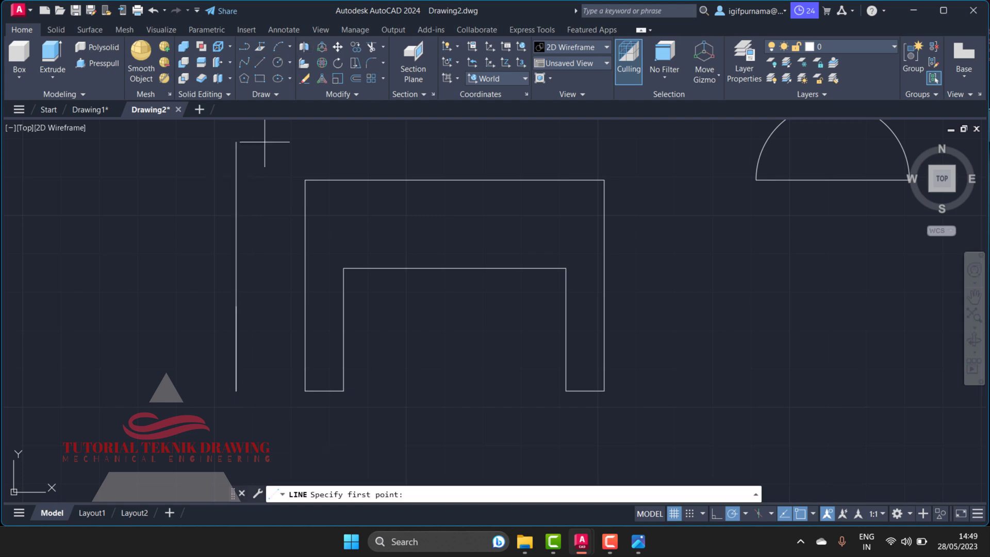
{"action": "left_click", "coordinate": [241, 292]}
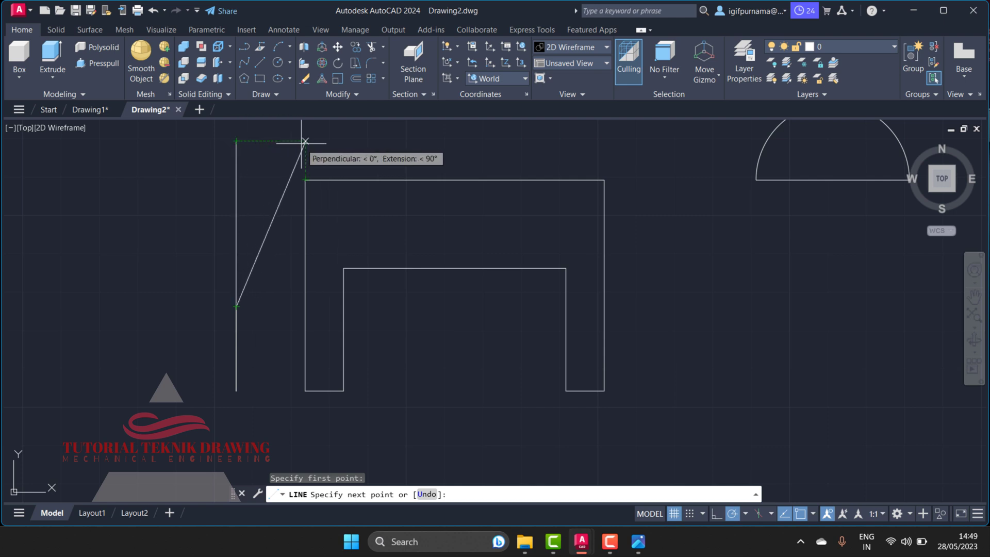
{"action": "left_click", "coordinate": [305, 141]}
{"action": "right_click", "coordinate": [305, 141]}
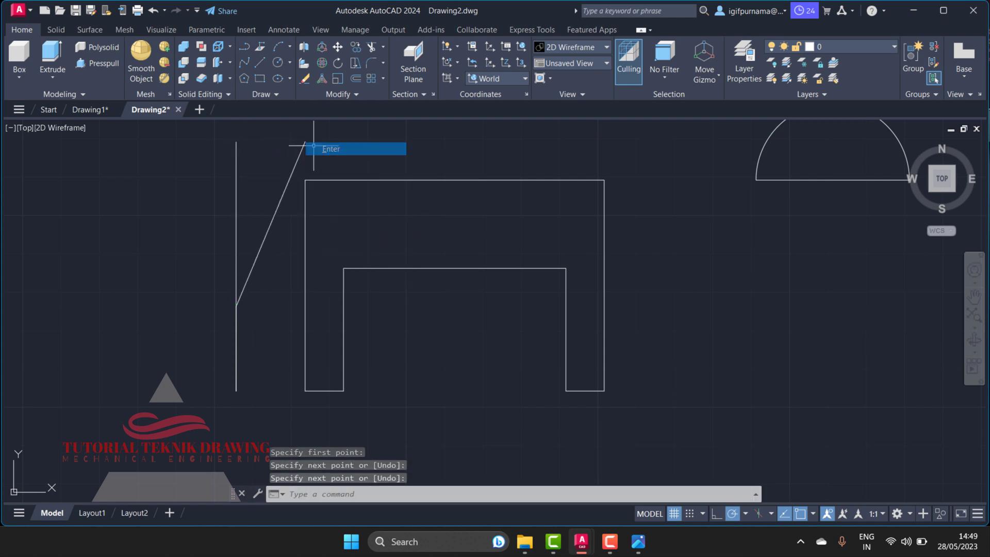
{"action": "left_click", "coordinate": [309, 149]}
{"action": "left_click", "coordinate": [306, 78]}
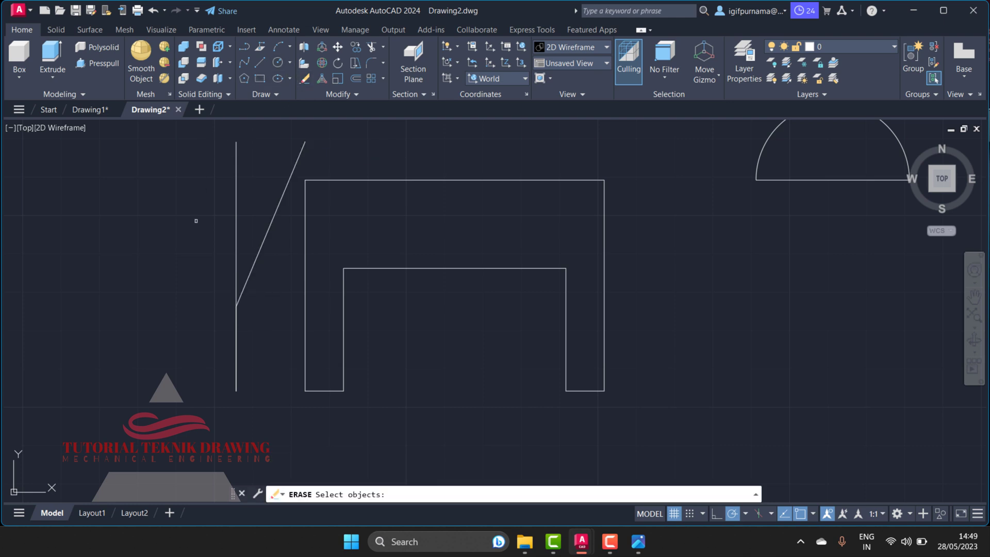
{"action": "left_click", "coordinate": [255, 187]}
{"action": "left_click", "coordinate": [223, 166]}
{"action": "key", "text": "Return"}
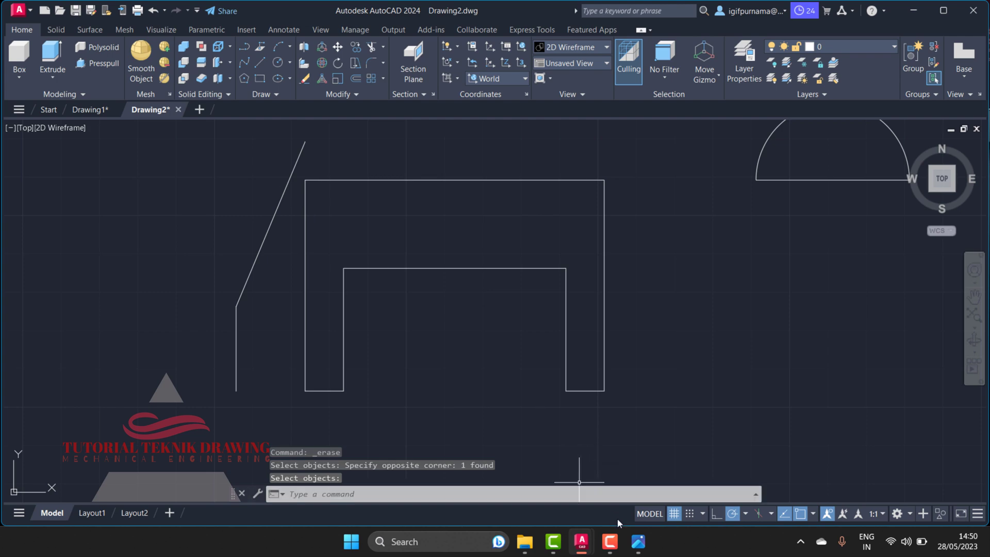
Check the reference photo, then minimize Photos to see the whole drawing
{"action": "left_click", "coordinate": [638, 542]}
{"action": "scroll", "coordinate": [778, 263], "scroll_direction": "up", "scroll_amount": 2}
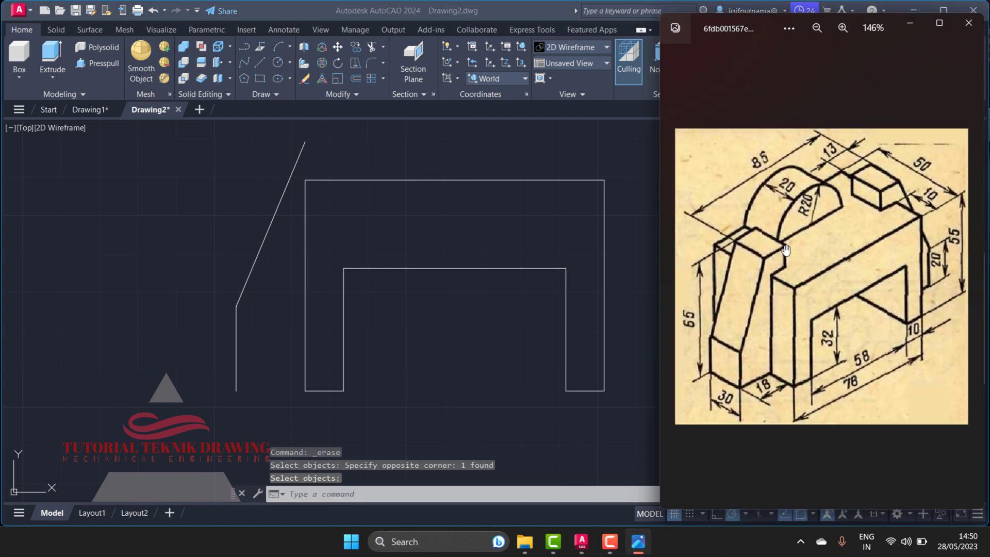
{"action": "scroll", "coordinate": [768, 245], "scroll_direction": "up", "scroll_amount": 1}
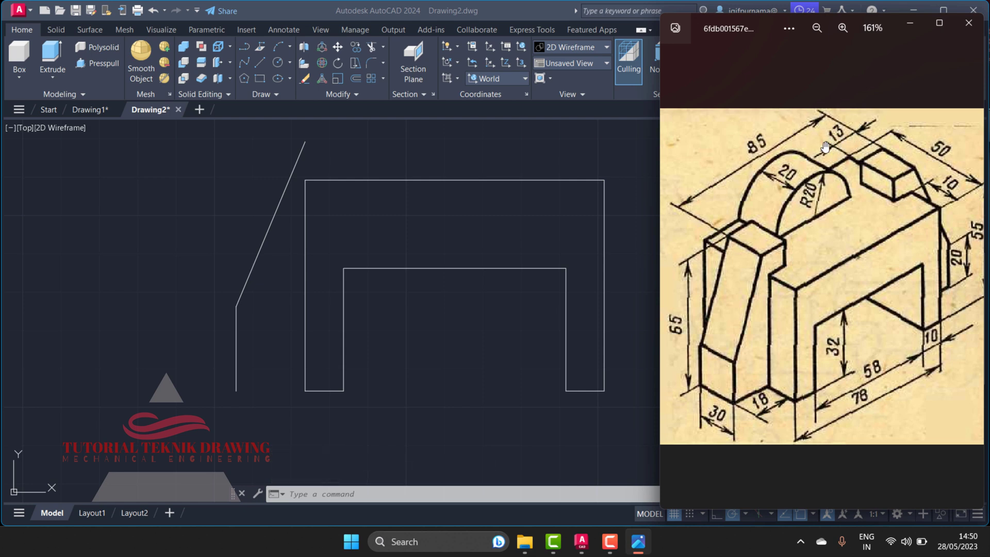
{"action": "left_click", "coordinate": [910, 23]}
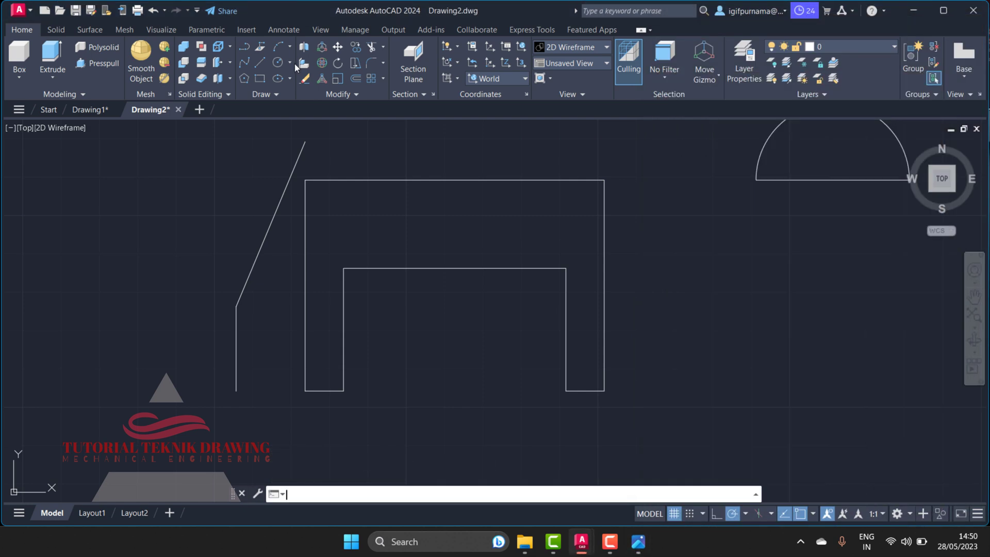
Draw a 13-unit horizontal line from the slanted edge's top, dropping vertically to the rectangle's top
{"action": "left_click", "coordinate": [259, 63]}
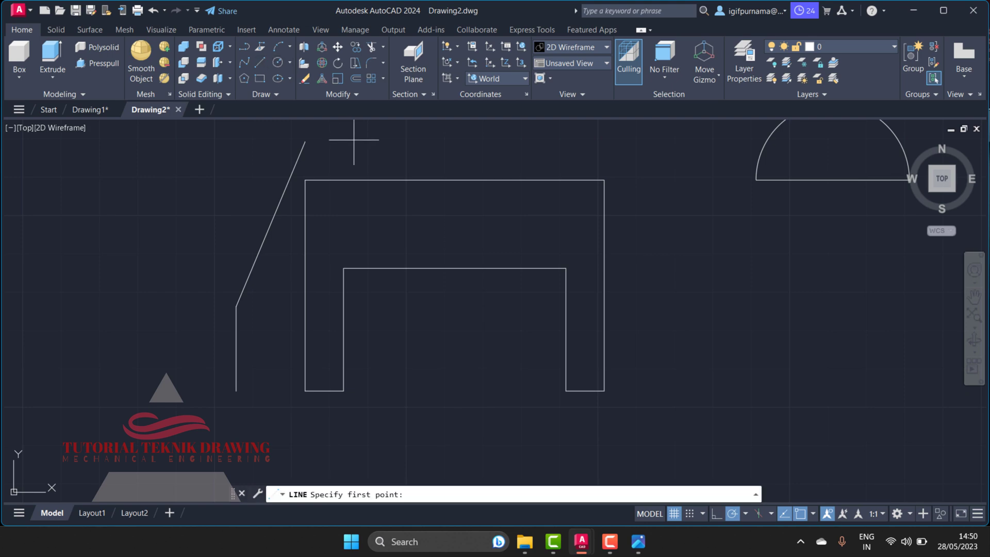
{"action": "left_click", "coordinate": [310, 141]}
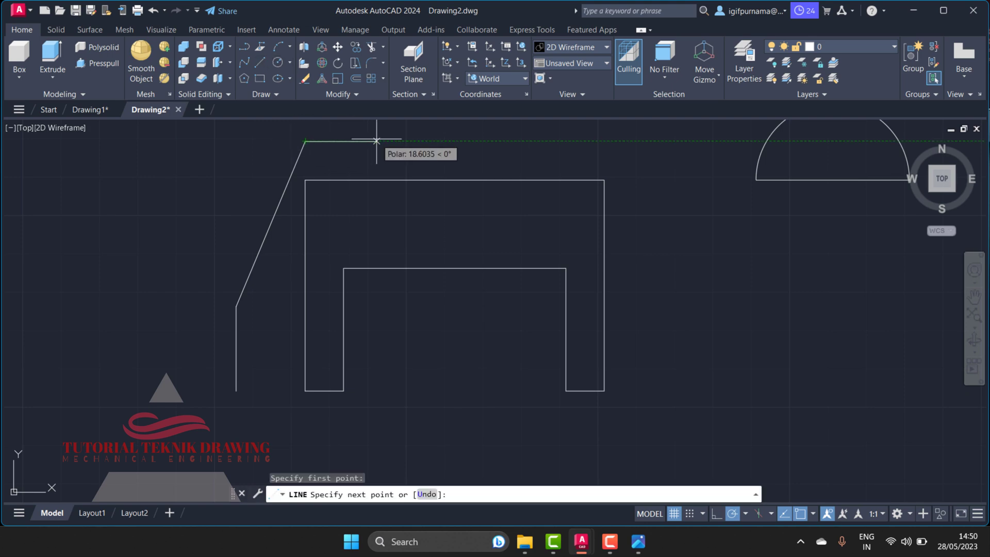
{"action": "type", "text": "13"}
{"action": "key", "text": "Return"}
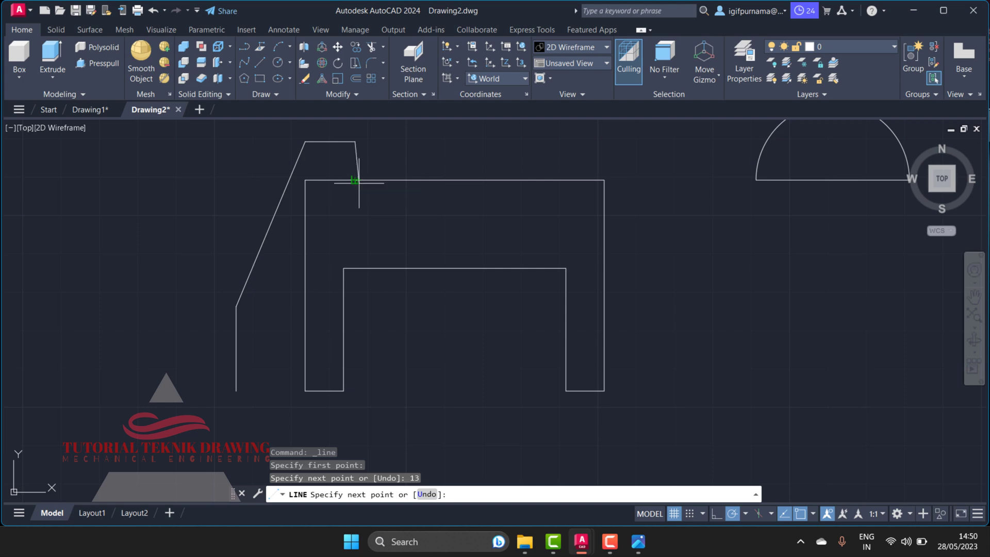
{"action": "left_click", "coordinate": [638, 546]}
{"action": "left_click", "coordinate": [638, 545]}
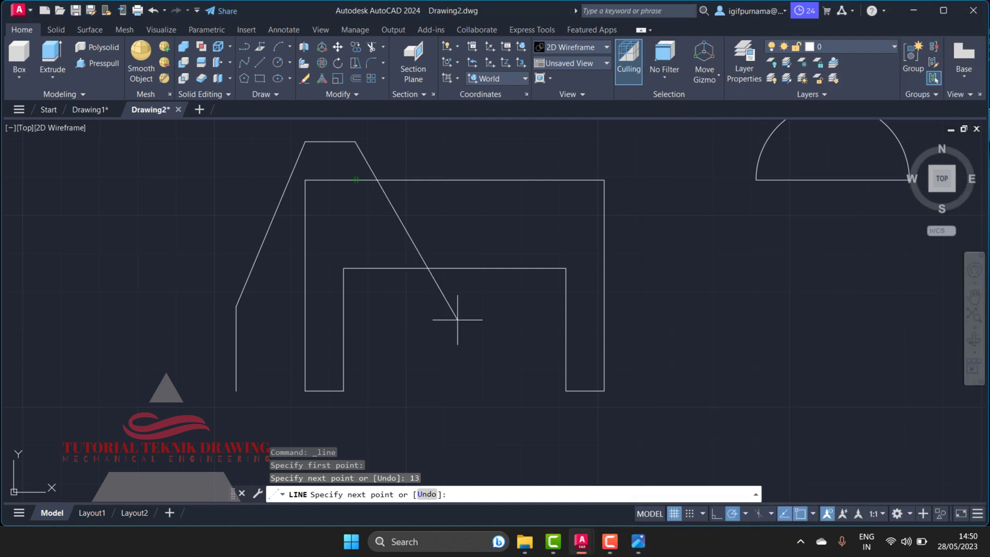
{"action": "left_click", "coordinate": [355, 180]}
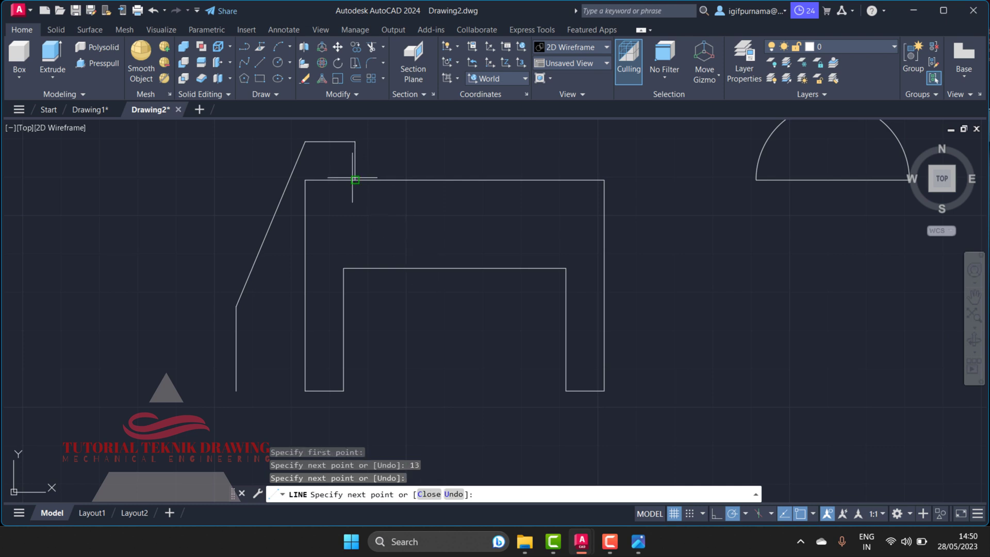
{"action": "right_click", "coordinate": [355, 180]}
{"action": "left_click", "coordinate": [381, 187]}
Copy the slanted side-profile lines and short vertical segment to the right
{"action": "left_click", "coordinate": [355, 47]}
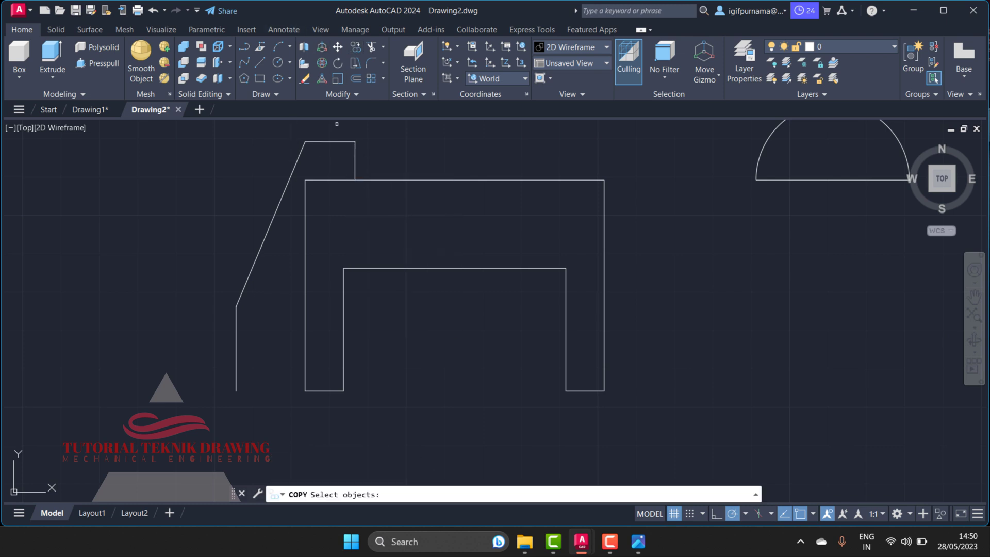
{"action": "left_click", "coordinate": [343, 195]}
{"action": "left_click", "coordinate": [268, 129]}
{"action": "left_click", "coordinate": [382, 161]}
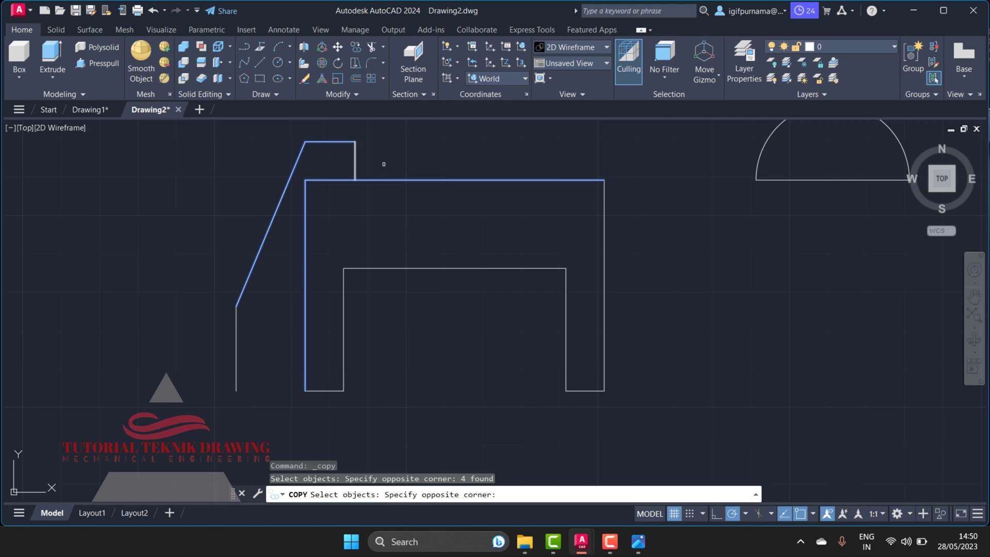
{"action": "left_click", "coordinate": [345, 156]}
{"action": "key", "text": "Return"}
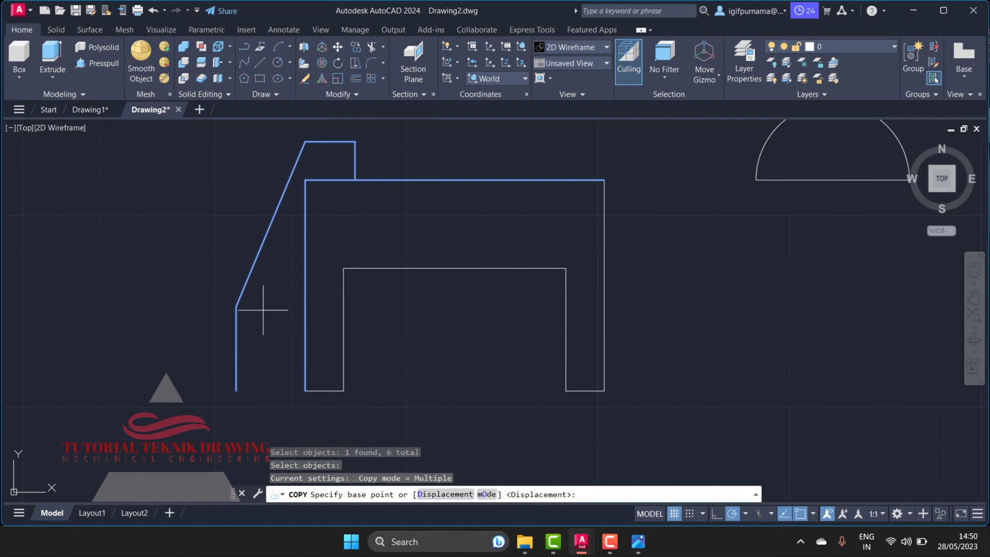
{"action": "left_click", "coordinate": [262, 312]}
{"action": "scroll", "coordinate": [201, 310], "scroll_direction": "down", "scroll_amount": 3}
{"action": "left_click", "coordinate": [552, 320]}
{"action": "right_click", "coordinate": [564, 326]}
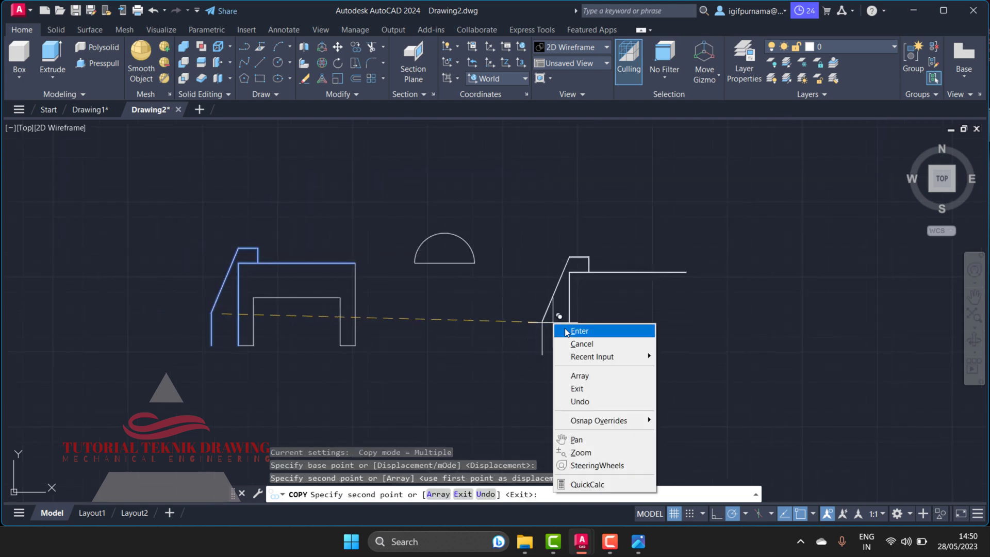
{"action": "left_click", "coordinate": [573, 328]}
{"action": "scroll", "coordinate": [601, 316], "scroll_direction": "up", "scroll_amount": 4}
Trim the excess long horizontal line from the copied profile
{"action": "left_click", "coordinate": [369, 52]}
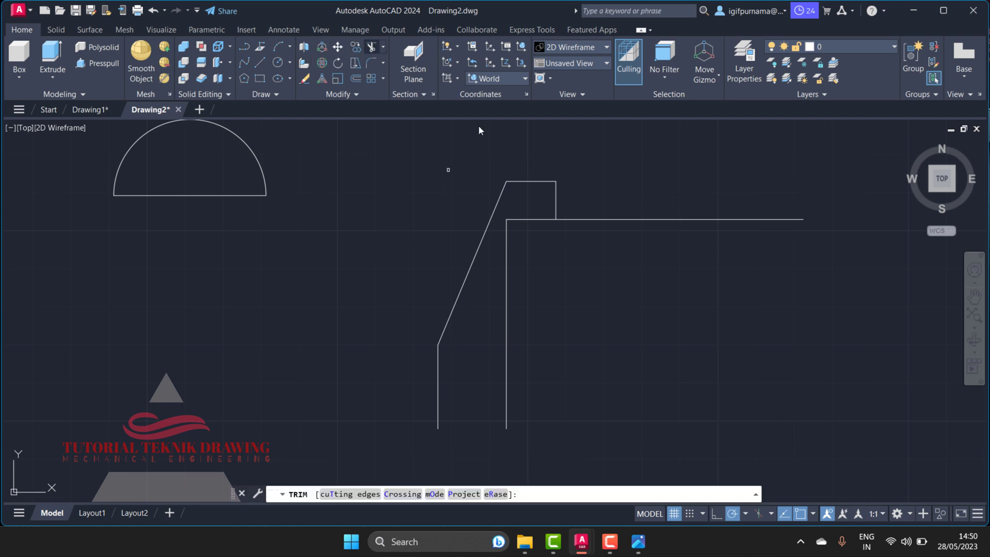
{"action": "left_click", "coordinate": [630, 243]}
{"action": "left_click", "coordinate": [608, 195]}
{"action": "key", "text": "Return"}
{"action": "right_click", "coordinate": [587, 141]}
{"action": "left_click", "coordinate": [608, 163]}
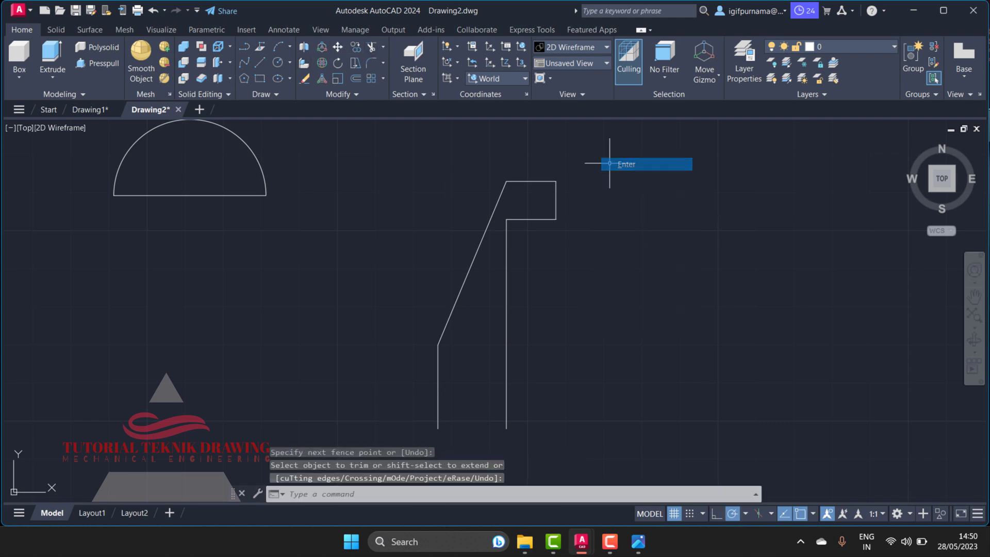
Close the copied profile's bottom with a line between its left and right edges
{"action": "left_click", "coordinate": [258, 63]}
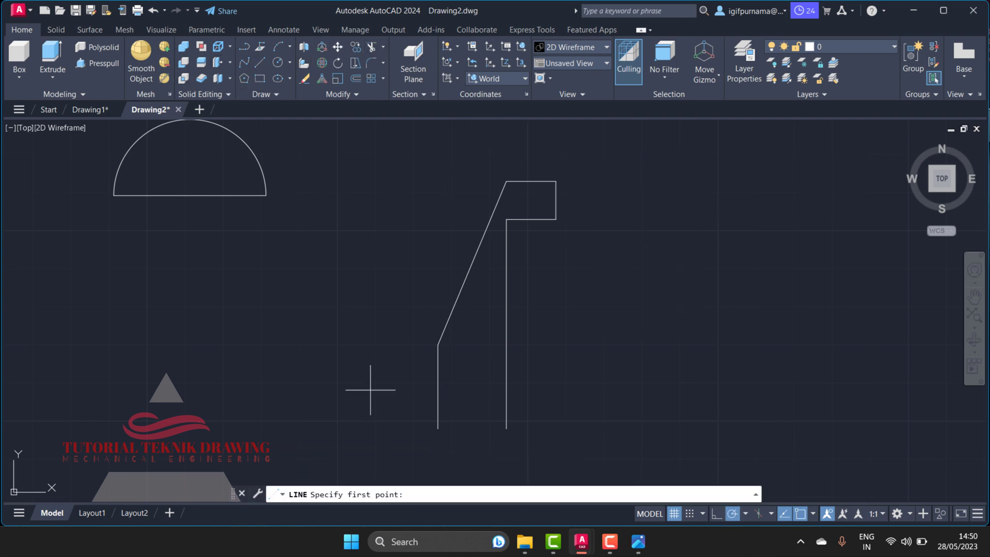
{"action": "left_click", "coordinate": [438, 428]}
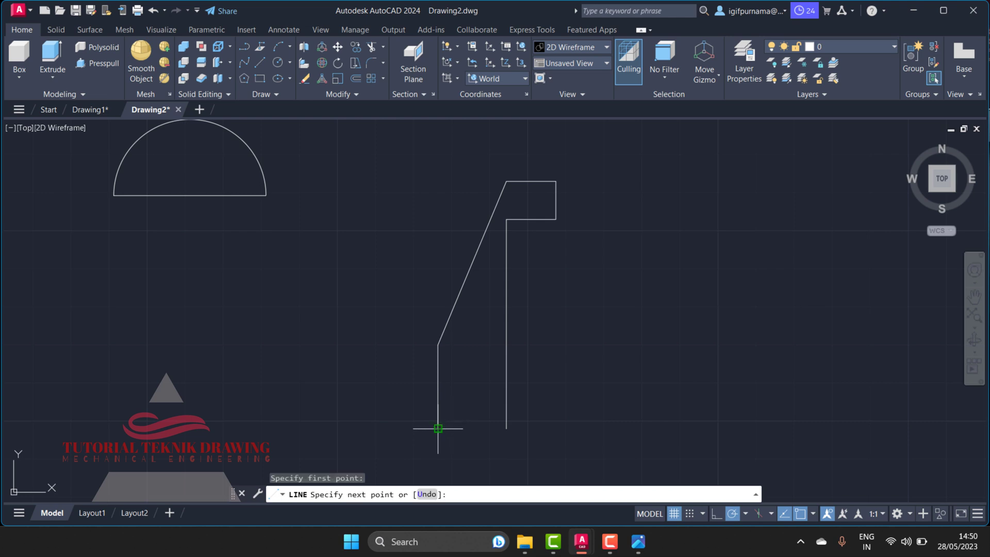
{"action": "left_click", "coordinate": [506, 429]}
{"action": "right_click", "coordinate": [506, 429]}
{"action": "left_click", "coordinate": [534, 293]}
{"action": "scroll", "coordinate": [567, 307], "scroll_direction": "down", "scroll_amount": 4}
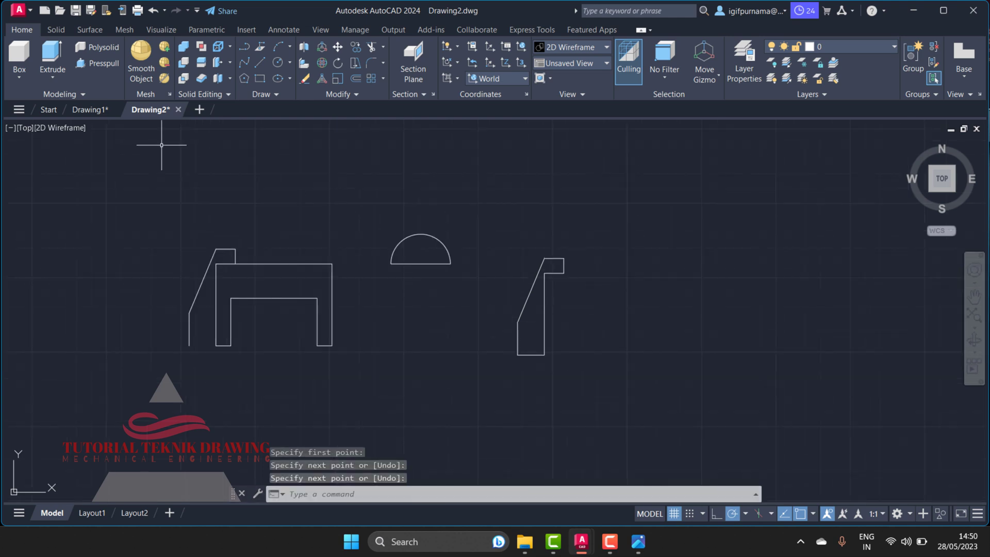
Erase the slanted line, left vertical edge and step lines from the front outline
{"action": "left_click", "coordinate": [305, 78]}
{"action": "scroll", "coordinate": [205, 271], "scroll_direction": "up", "scroll_amount": 2}
{"action": "left_click", "coordinate": [201, 334]}
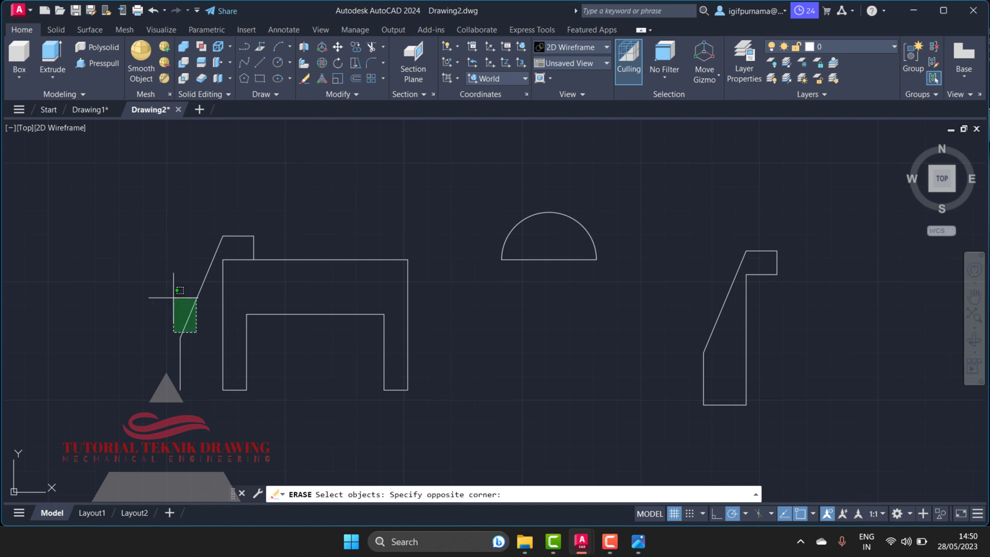
{"action": "left_click", "coordinate": [149, 273]}
{"action": "left_click", "coordinate": [191, 350]}
{"action": "left_click", "coordinate": [165, 347]}
{"action": "left_click", "coordinate": [287, 224]}
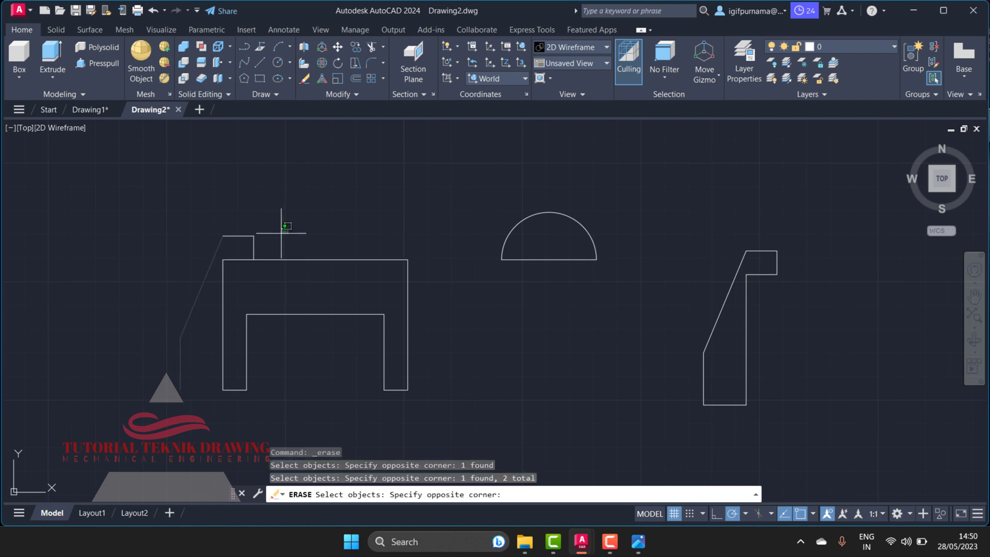
{"action": "left_click", "coordinate": [223, 228]}
{"action": "left_click", "coordinate": [268, 233]}
{"action": "left_click", "coordinate": [248, 221]}
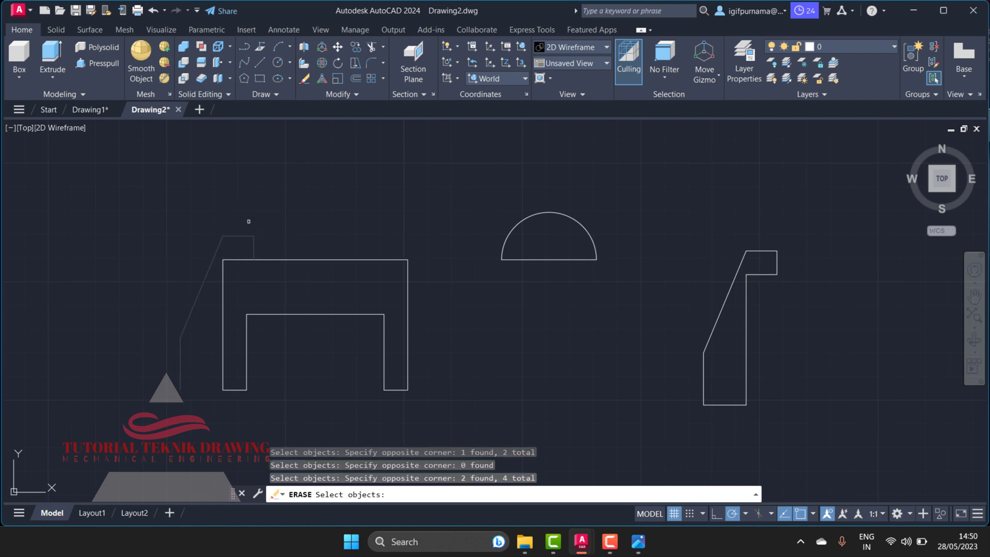
{"action": "key", "text": "Return"}
{"action": "scroll", "coordinate": [281, 232], "scroll_direction": "down", "scroll_amount": 2}
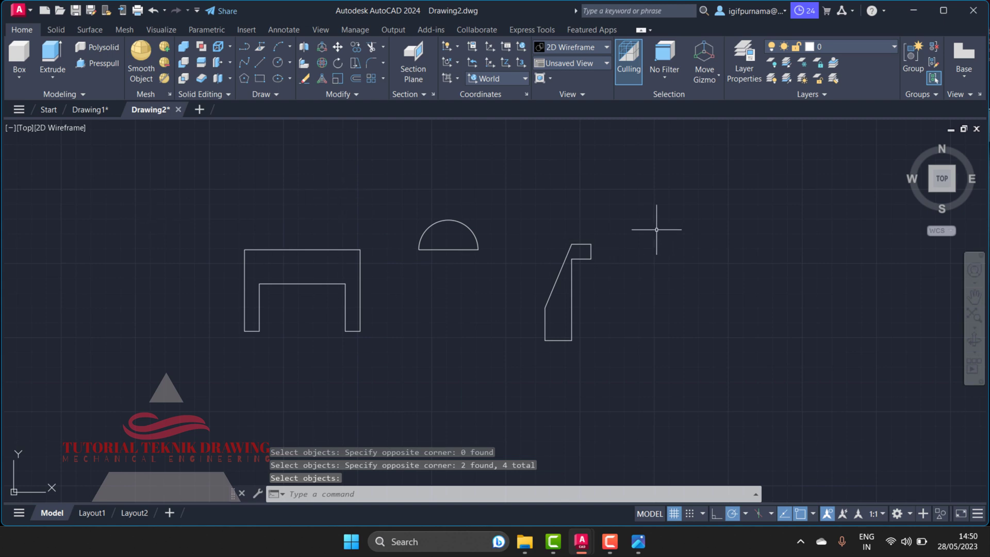
{"action": "left_click", "coordinate": [641, 550]}
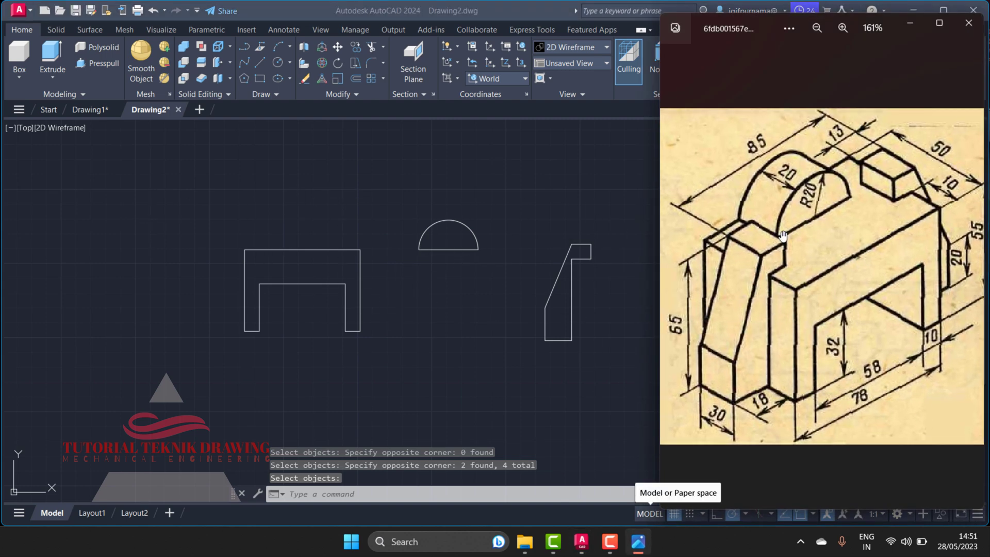
{"action": "left_click", "coordinate": [644, 237]}
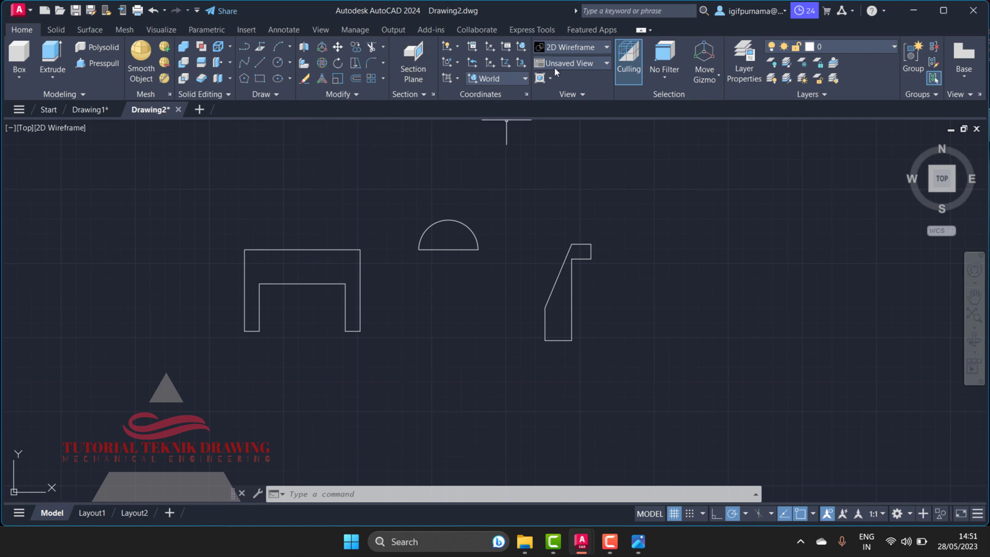
Switch to the SW isometric view and presspull the U-shaped front outline 50 units
{"action": "left_click", "coordinate": [581, 64]}
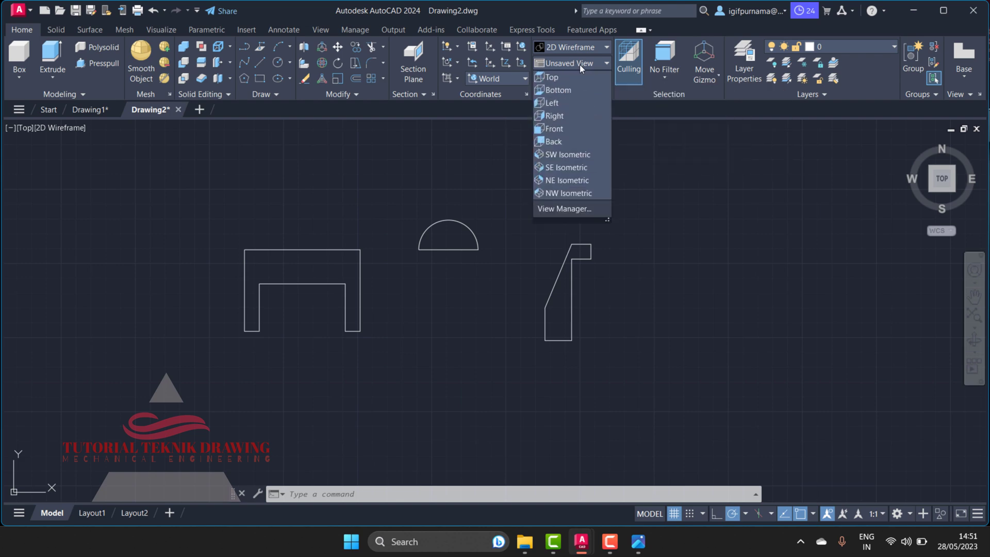
{"action": "left_click", "coordinate": [571, 157]}
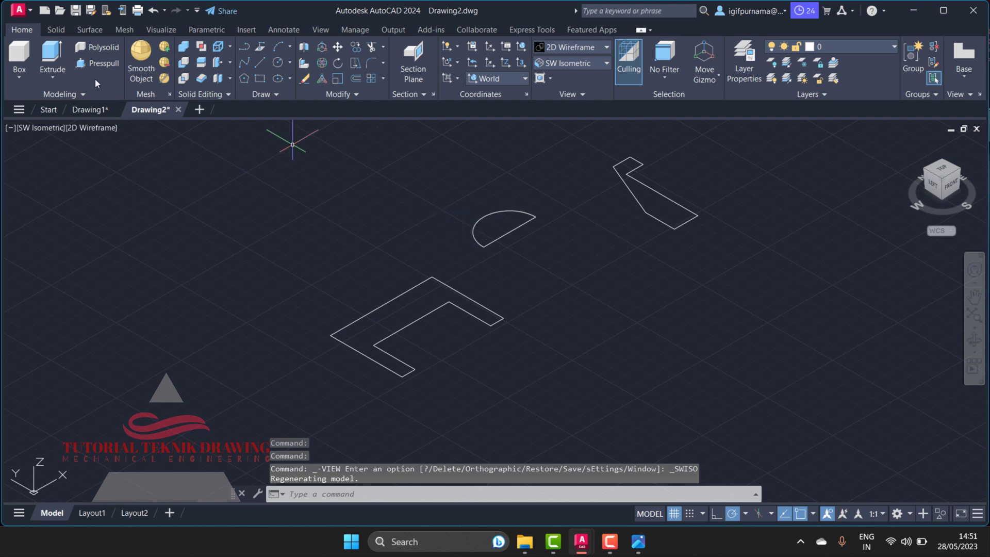
{"action": "left_click", "coordinate": [103, 66]}
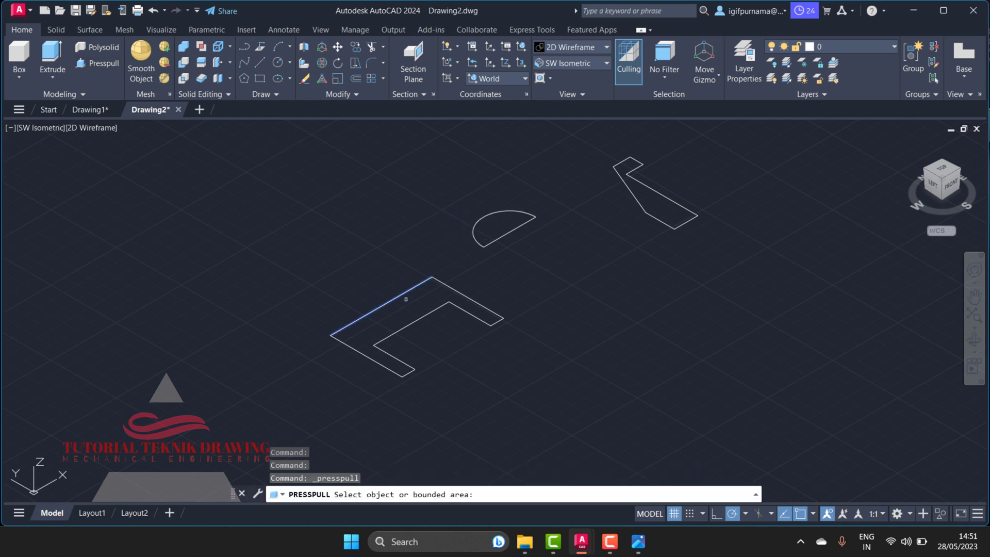
{"action": "left_click", "coordinate": [361, 336]}
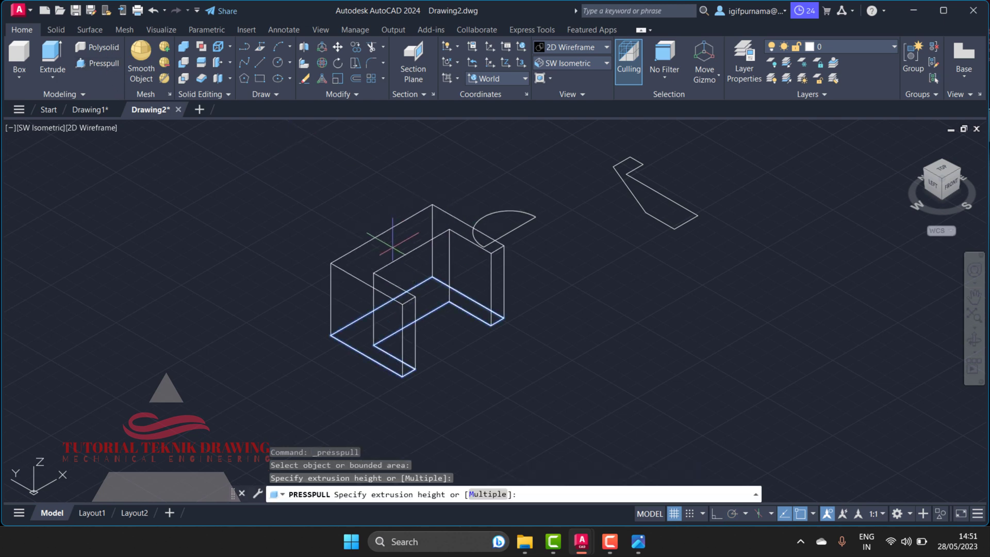
{"action": "left_click", "coordinate": [638, 541]}
{"action": "scroll", "coordinate": [773, 330], "scroll_direction": "down", "scroll_amount": 1}
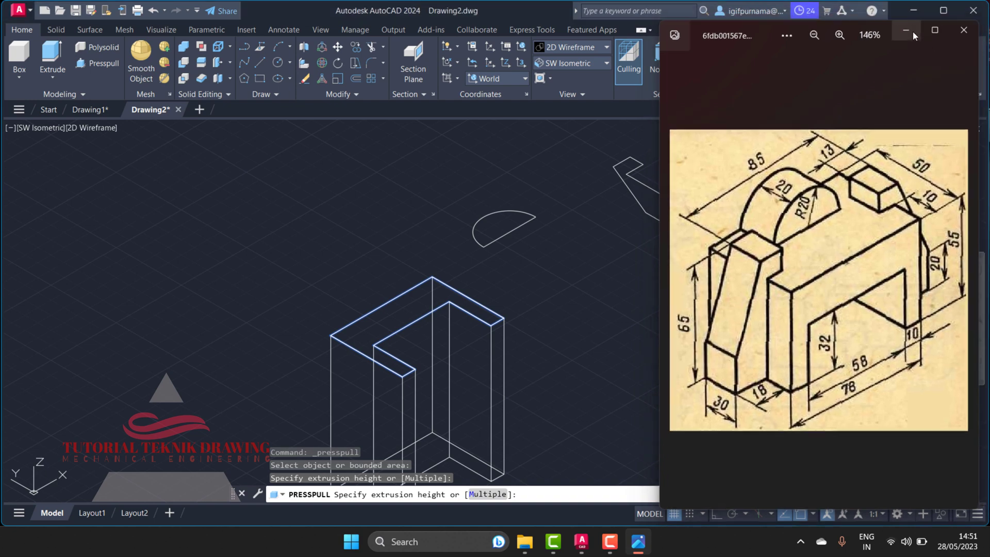
{"action": "left_click", "coordinate": [911, 24]}
{"action": "type", "text": "5"}
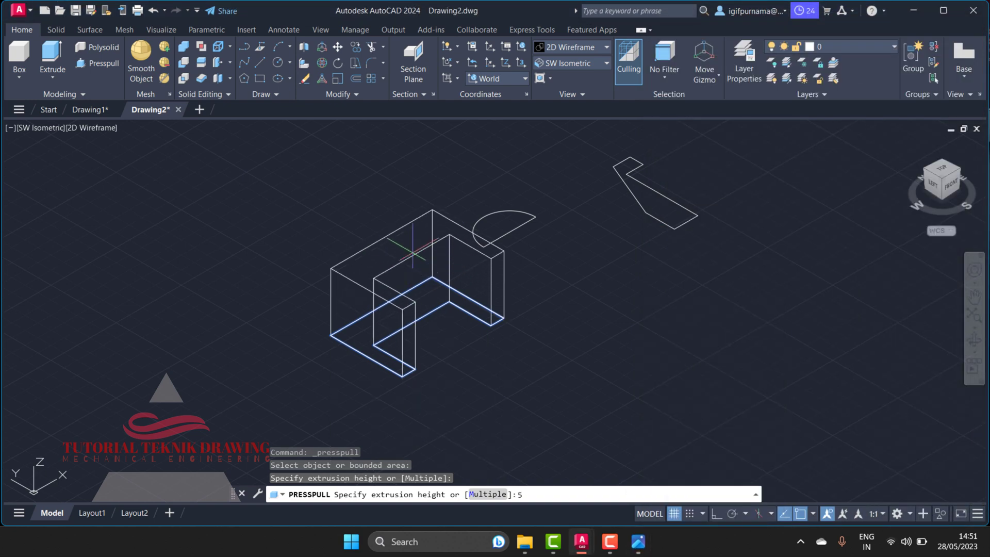
{"action": "type", "text": "0"}
{"action": "key", "text": "Return"}
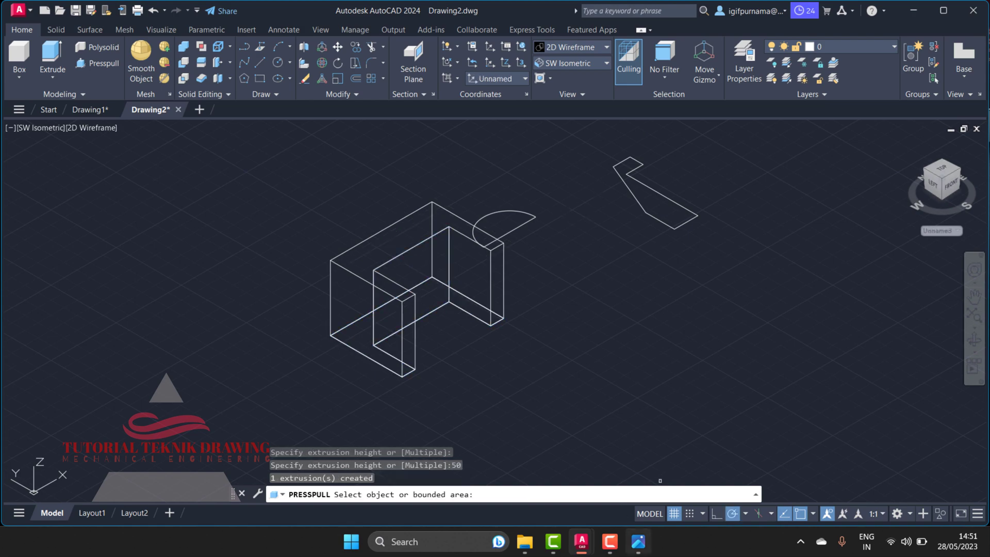
Presspull the semicircle area 20 units
{"action": "left_click", "coordinate": [638, 542]}
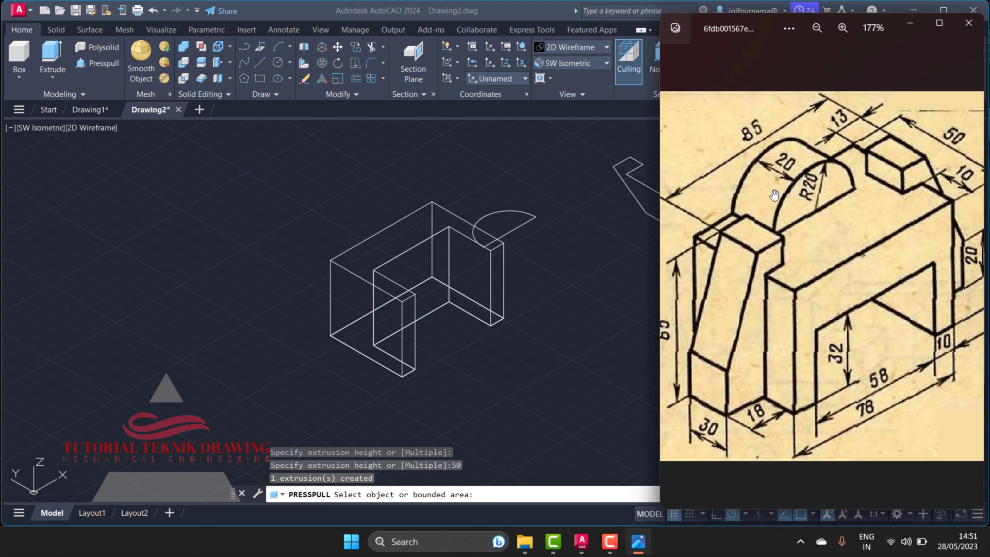
{"action": "left_click", "coordinate": [902, 27]}
{"action": "left_click", "coordinate": [499, 225]}
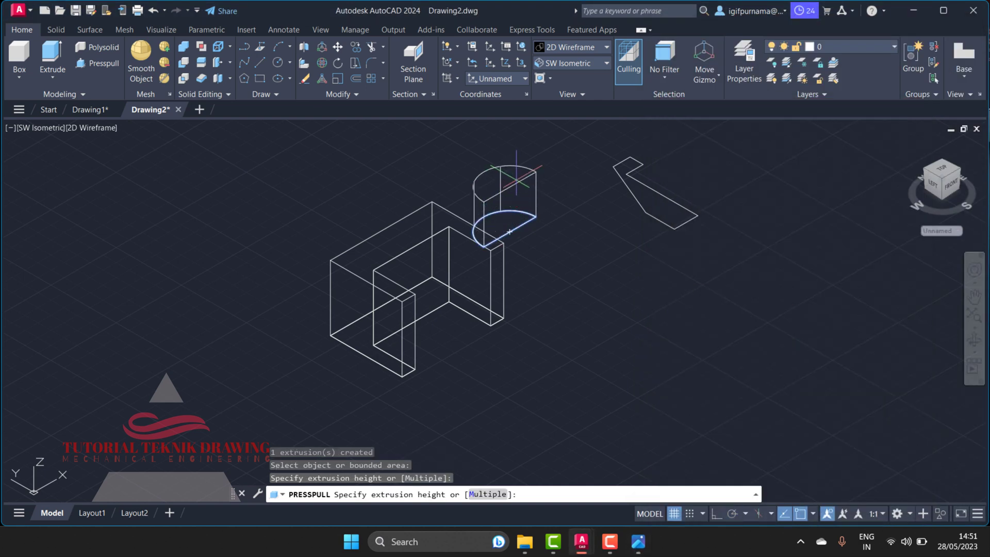
{"action": "left_click", "coordinate": [513, 495]}
{"action": "type", "text": "20"}
{"action": "key", "text": "Return"}
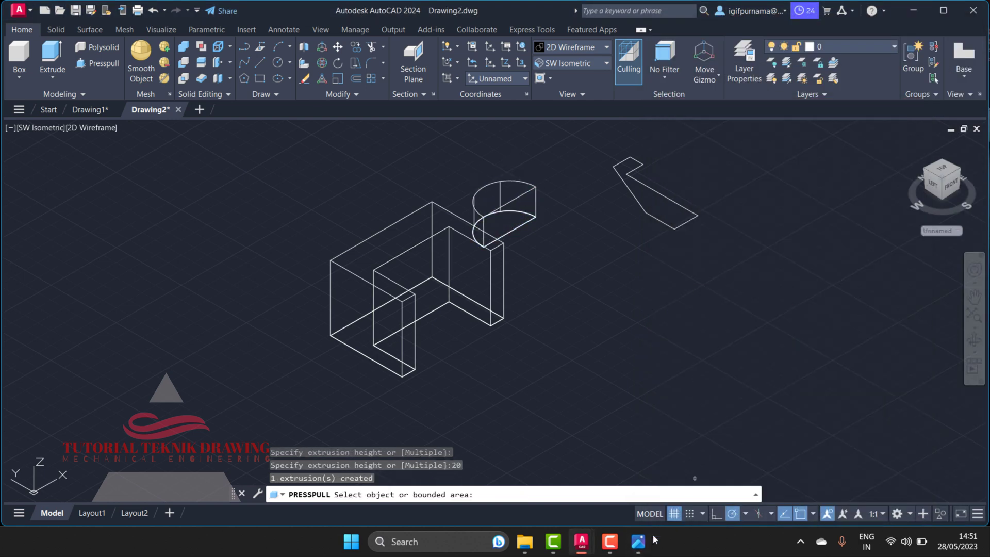
Presspull the angled right-hand profile 30 units
{"action": "left_click", "coordinate": [639, 541]}
{"action": "left_click", "coordinate": [639, 547]}
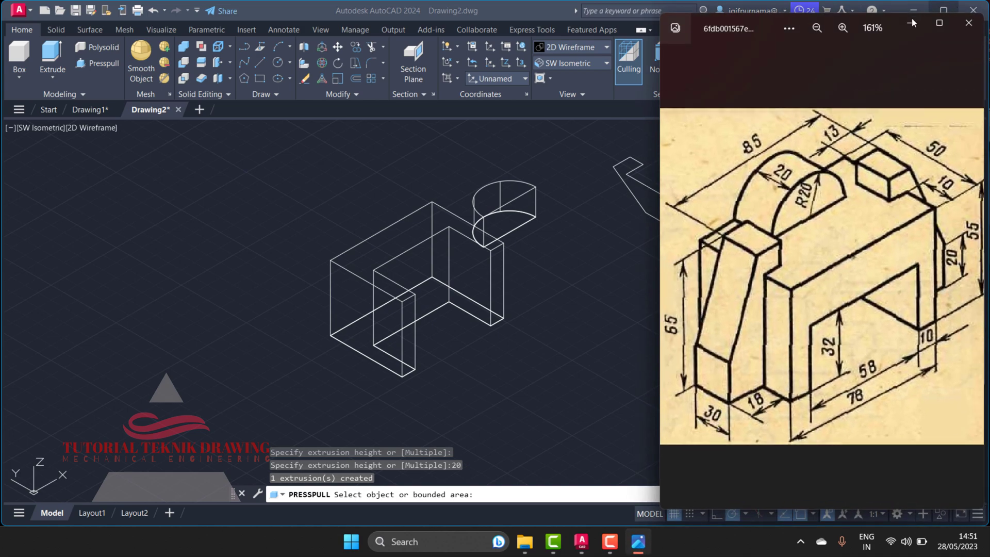
{"action": "left_click", "coordinate": [940, 23]}
{"action": "left_click", "coordinate": [816, 86]}
{"action": "left_click", "coordinate": [655, 196]}
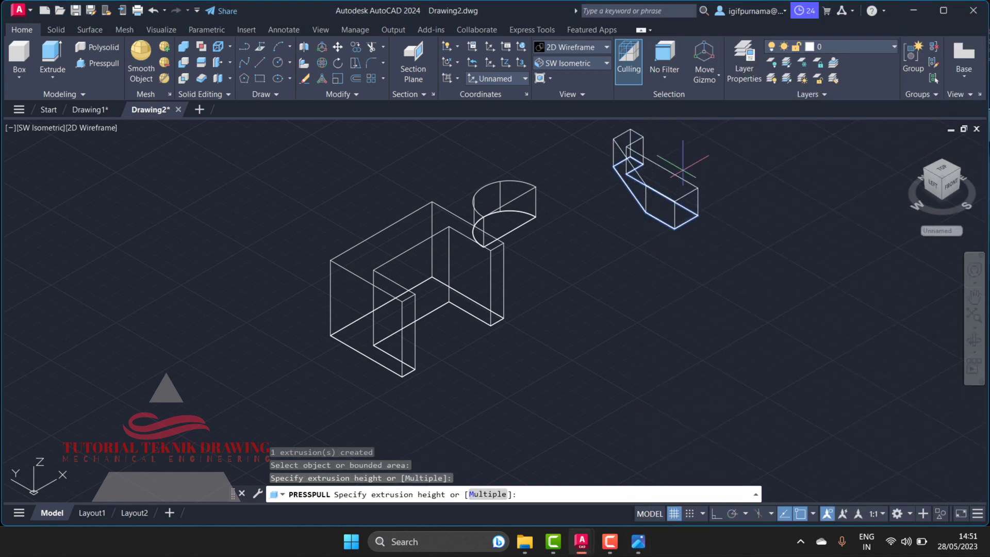
{"action": "type", "text": "30"}
{"action": "key", "text": "Return"}
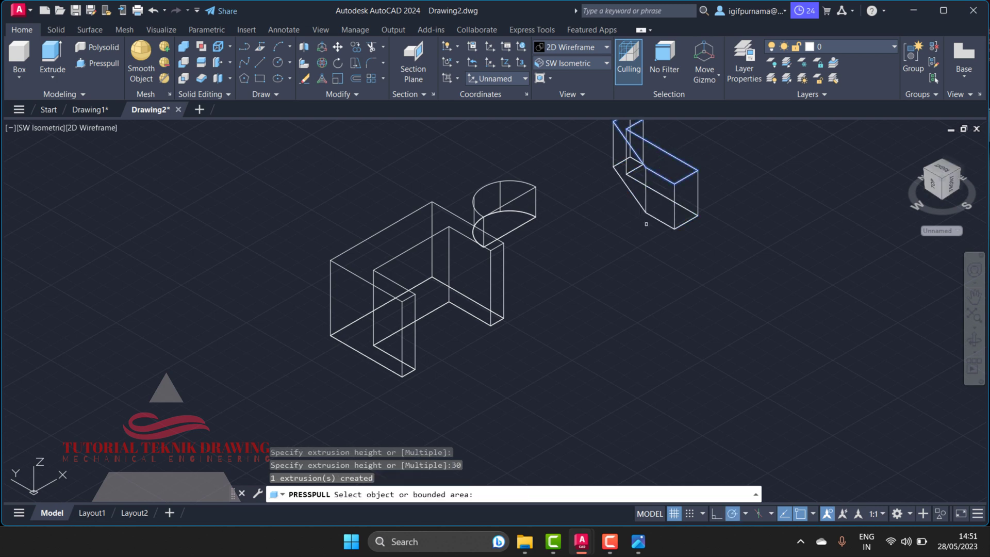
{"action": "key", "text": "Return"}
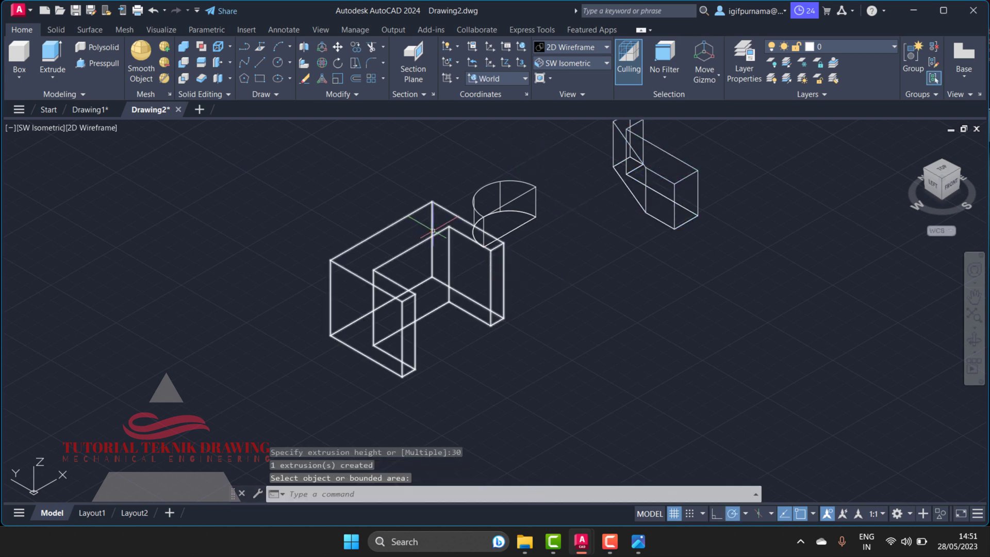
{"action": "scroll", "coordinate": [519, 167], "scroll_direction": "down", "scroll_amount": 2}
{"action": "scroll", "coordinate": [520, 168], "scroll_direction": "up", "scroll_amount": 2}
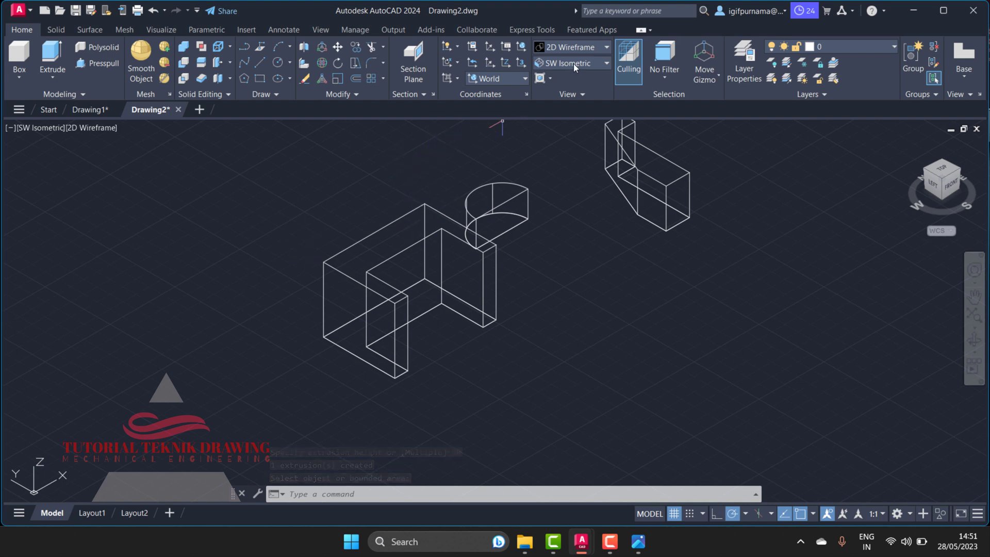
Set the visual style to Shaded
{"action": "left_click", "coordinate": [580, 47]}
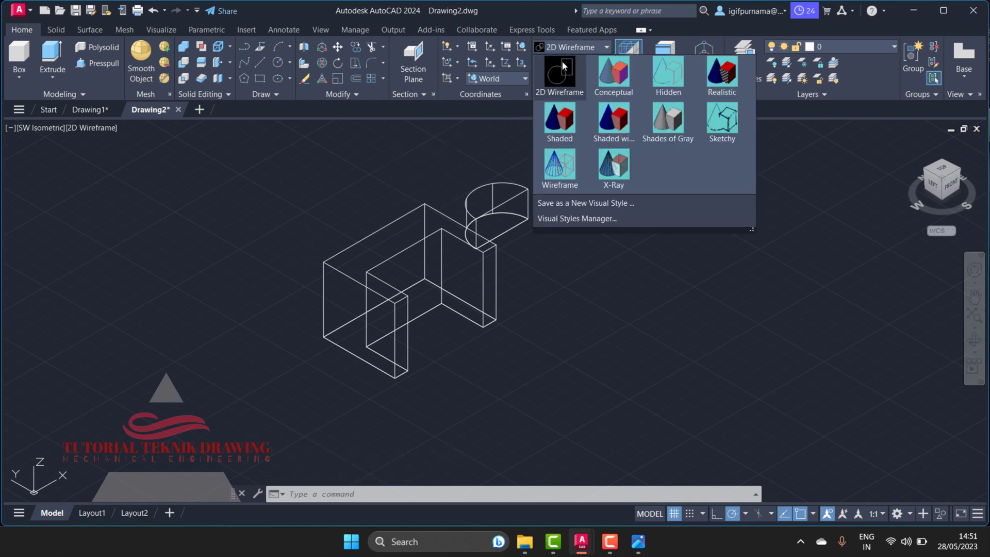
{"action": "left_click", "coordinate": [574, 113]}
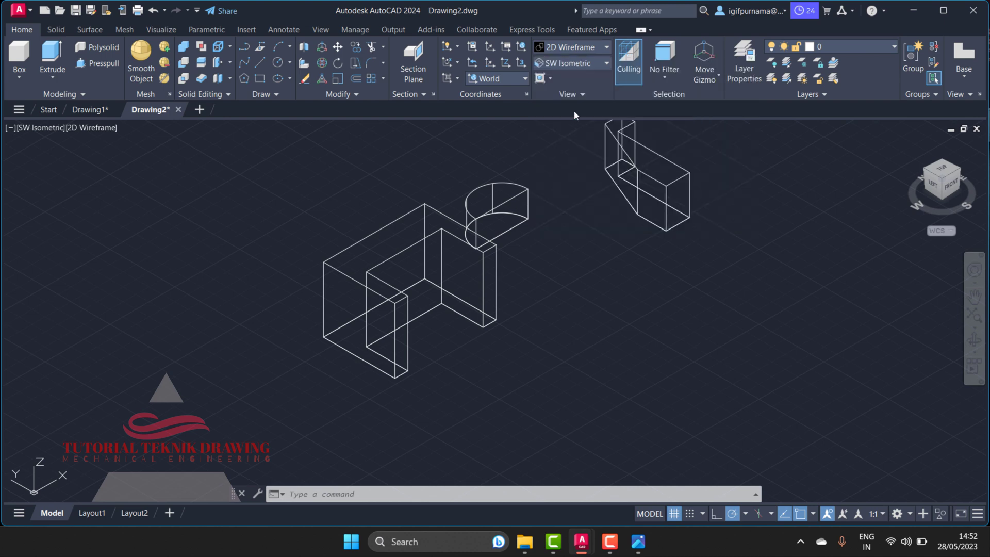
{"action": "scroll", "coordinate": [356, 222], "scroll_direction": "up", "scroll_amount": 2}
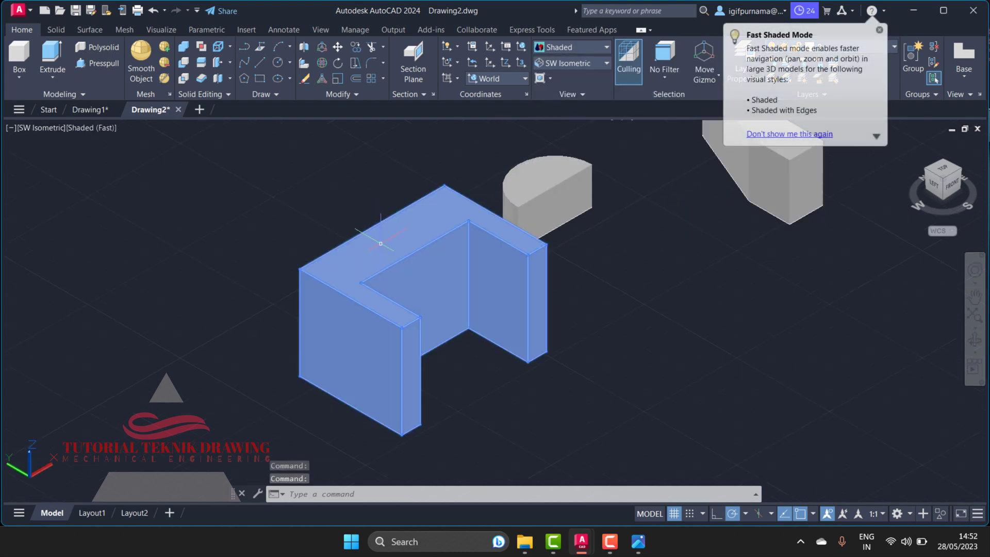
3D-rotate the U-shaped block so it stands as a downward-opening arch
{"action": "left_click", "coordinate": [325, 63]}
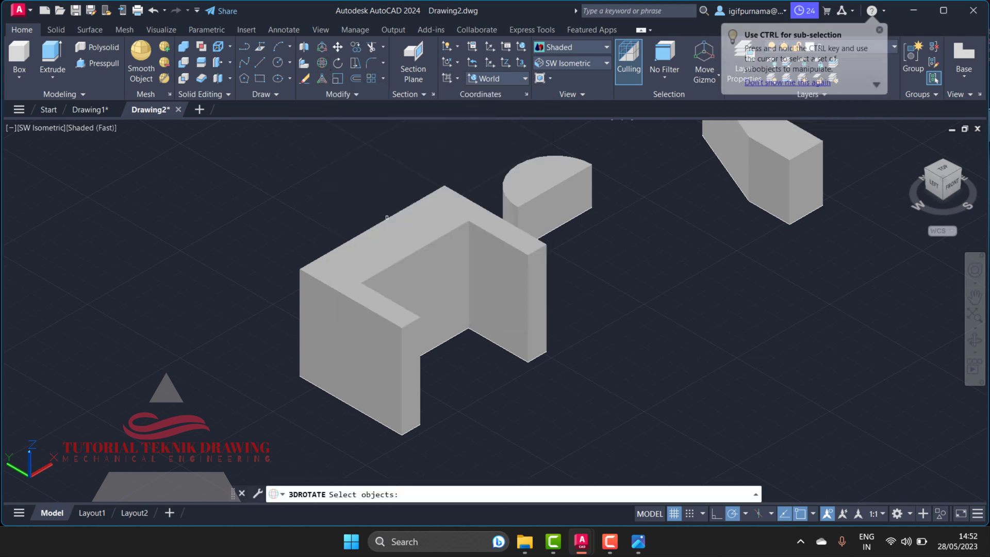
{"action": "left_click", "coordinate": [388, 242]}
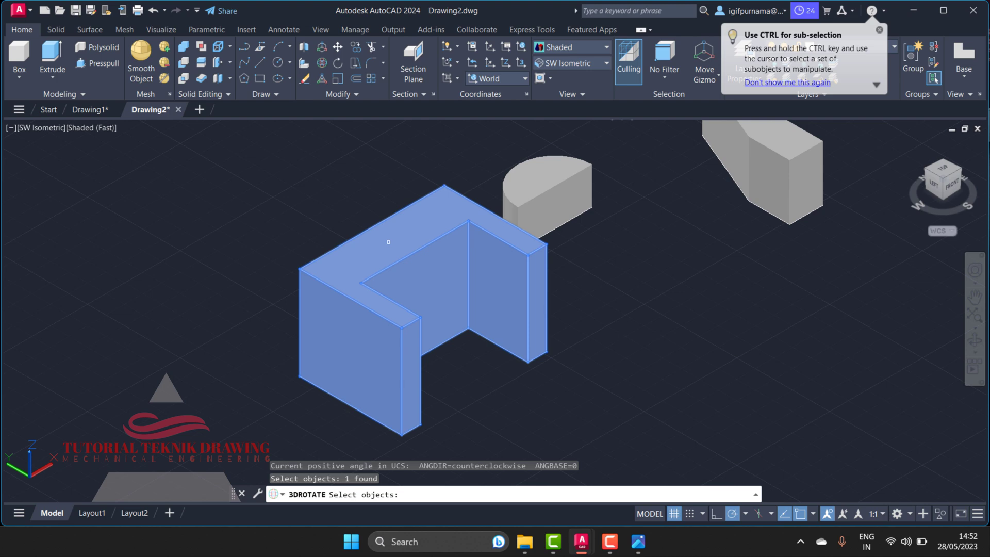
{"action": "key", "text": "Return"}
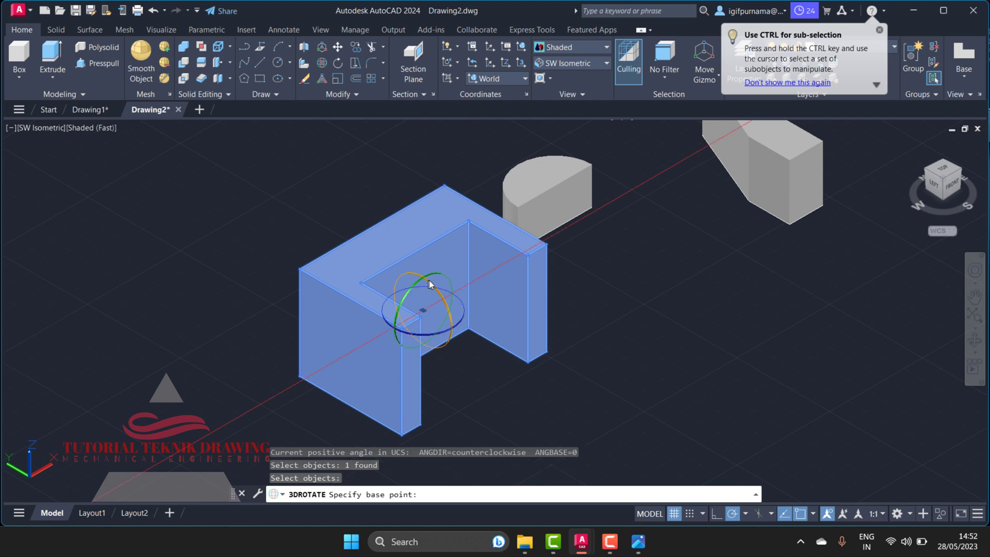
{"action": "left_click", "coordinate": [429, 284]}
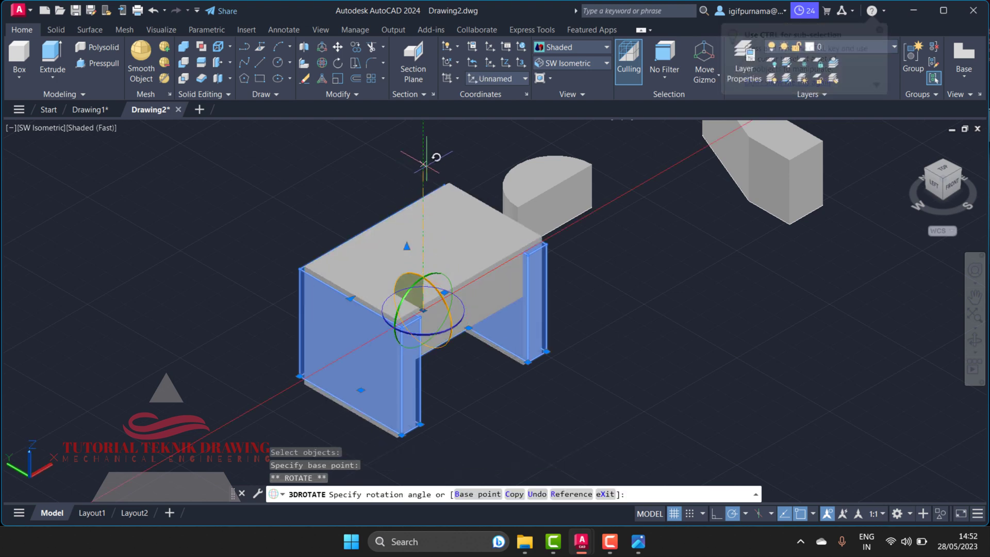
{"action": "key", "text": "Escape"}
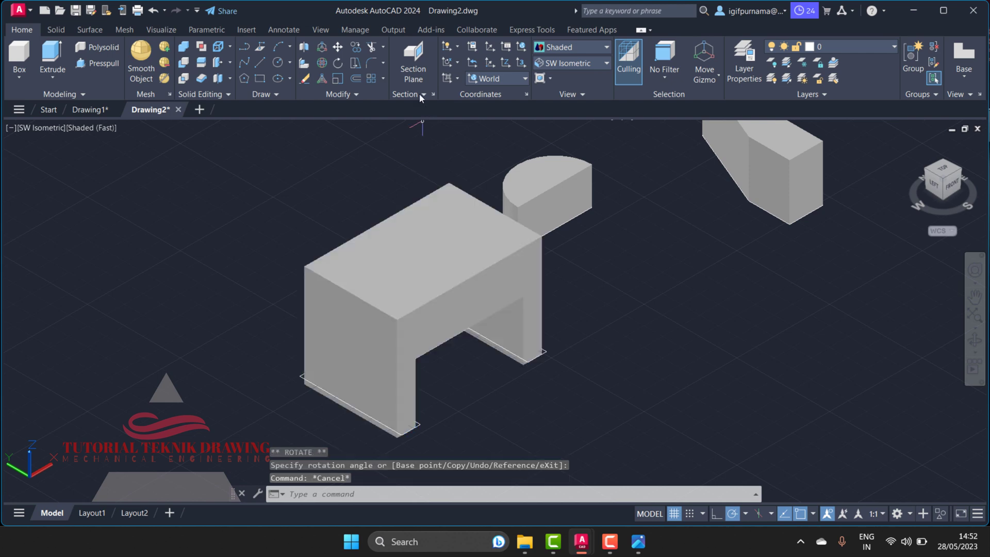
3D-rotate the half-cylinder to stand it upright
{"action": "left_click", "coordinate": [321, 60]}
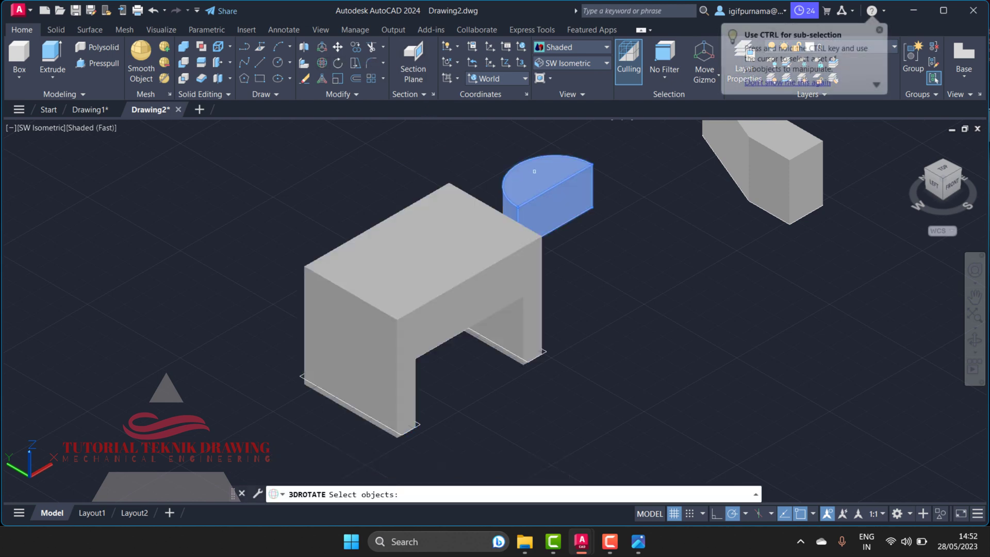
{"action": "left_click", "coordinate": [535, 170]}
{"action": "key", "text": "Return"}
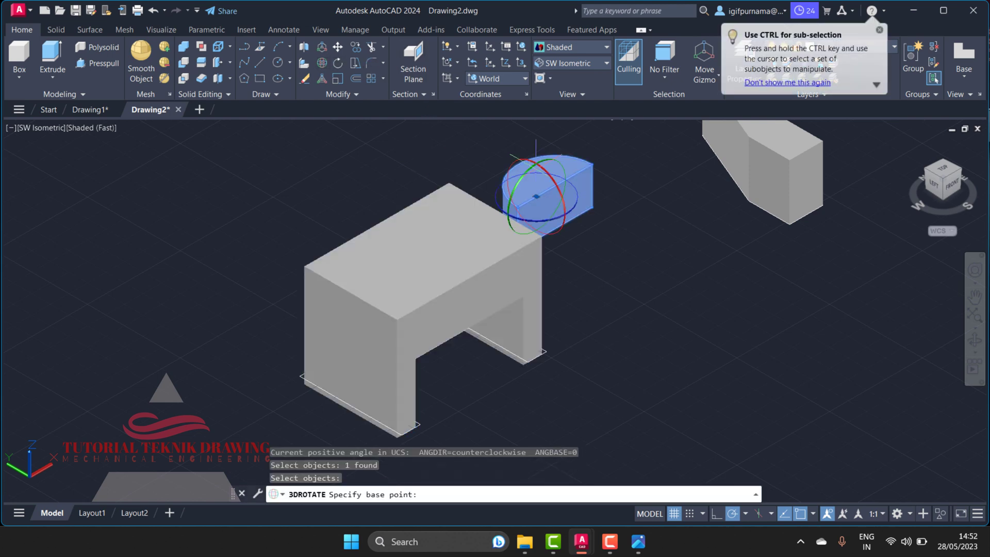
{"action": "left_click", "coordinate": [541, 168]}
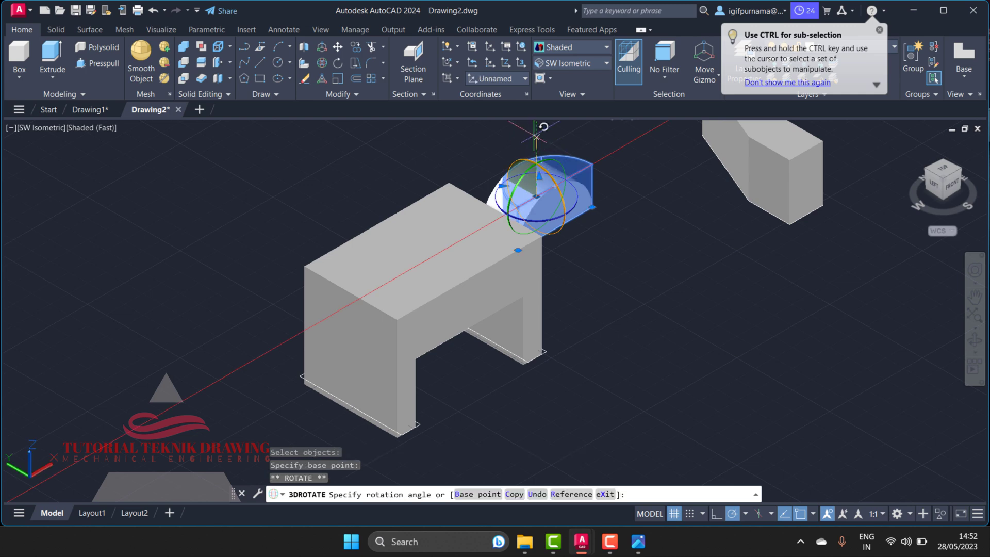
{"action": "left_click", "coordinate": [536, 137]}
{"action": "key", "text": "Escape"}
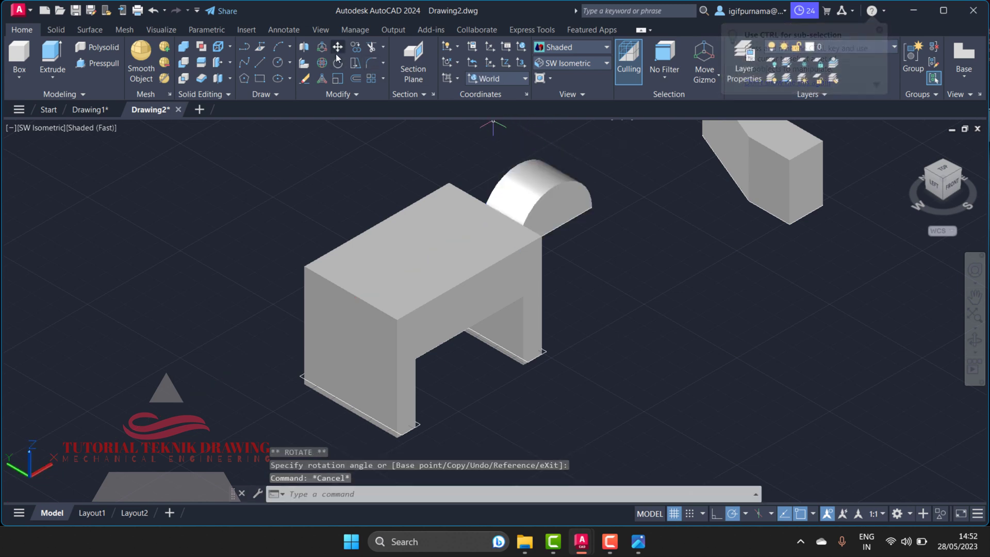
Move the half-cylinder to the left of the block
{"action": "left_click", "coordinate": [337, 48]}
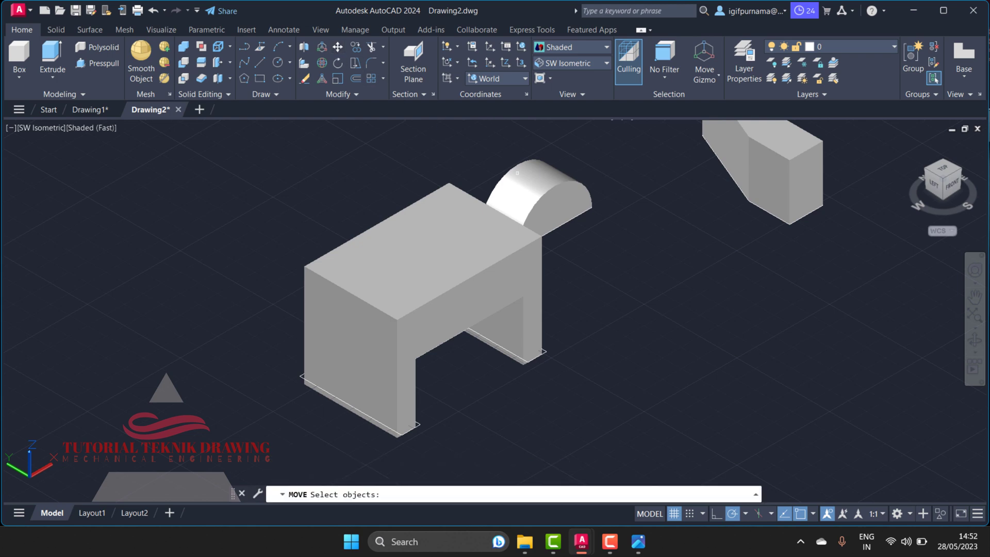
{"action": "left_click", "coordinate": [523, 178]}
{"action": "key", "text": "Return"}
{"action": "left_click", "coordinate": [522, 178]}
{"action": "left_click", "coordinate": [163, 218]}
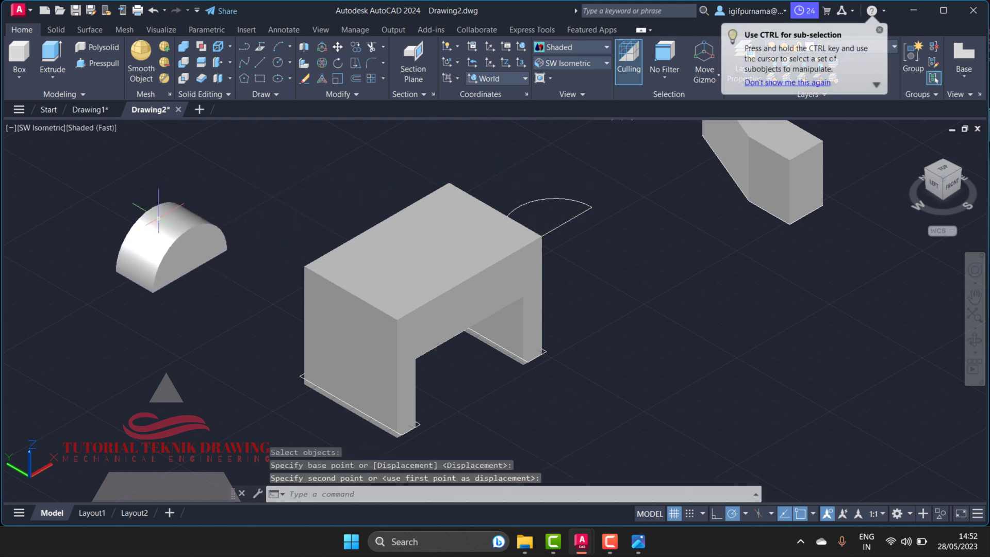
Move the half-cylinder from its base point onto the top of the block
{"action": "left_click", "coordinate": [337, 48]}
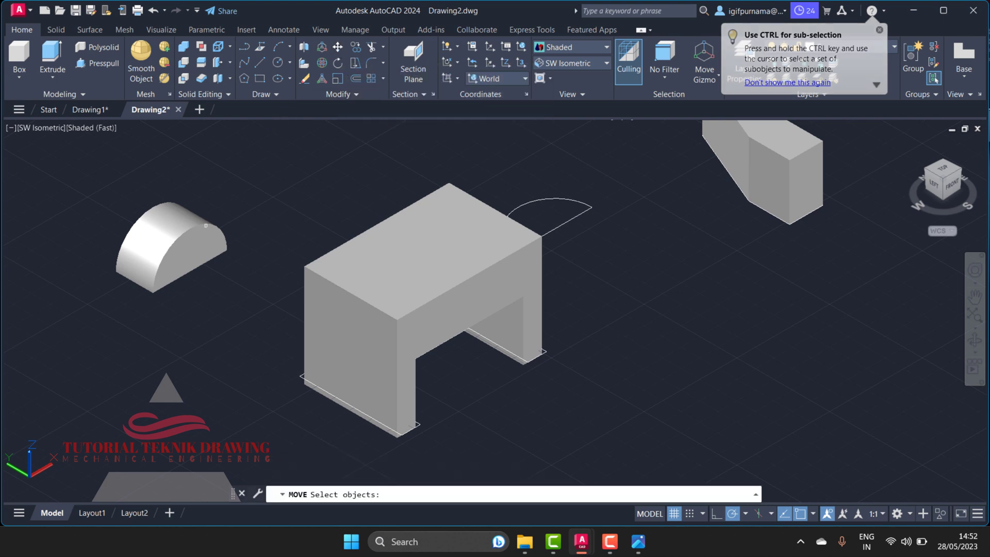
{"action": "left_click", "coordinate": [203, 234]}
{"action": "key", "text": "Return"}
{"action": "scroll", "coordinate": [171, 259], "scroll_direction": "up", "scroll_amount": 2}
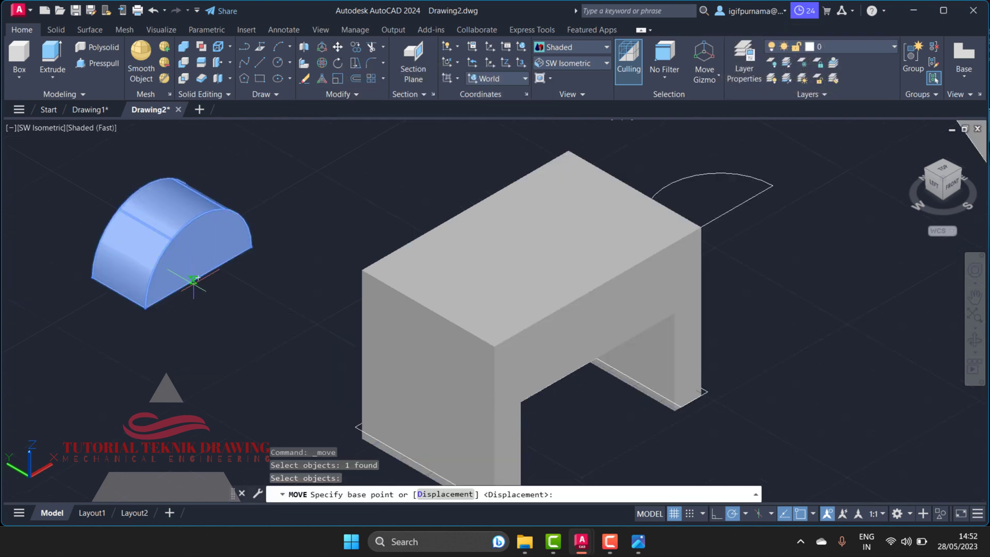
{"action": "left_click", "coordinate": [145, 246]}
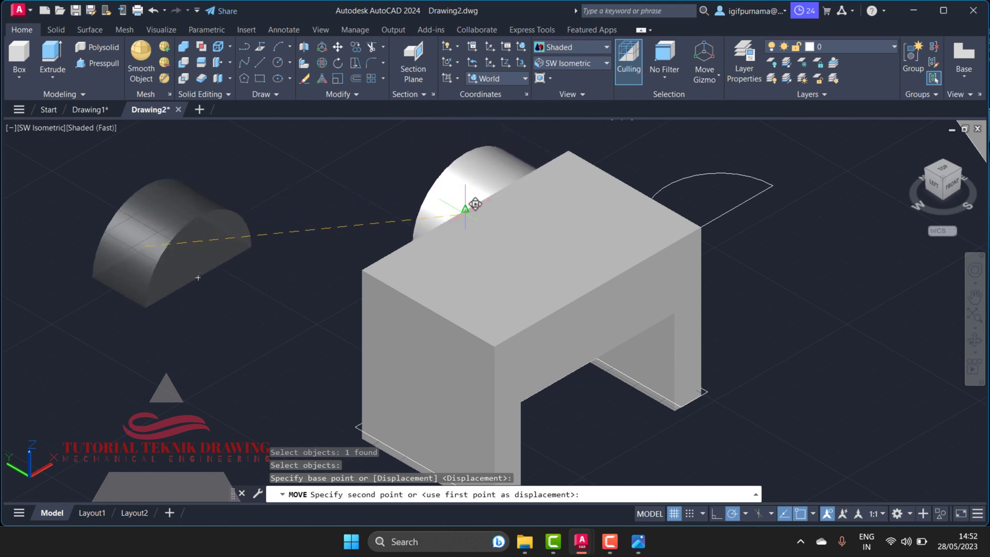
{"action": "left_click", "coordinate": [465, 208]}
{"action": "scroll", "coordinate": [353, 195], "scroll_direction": "down", "scroll_amount": 1}
{"action": "scroll", "coordinate": [459, 318], "scroll_direction": "down", "scroll_amount": 3}
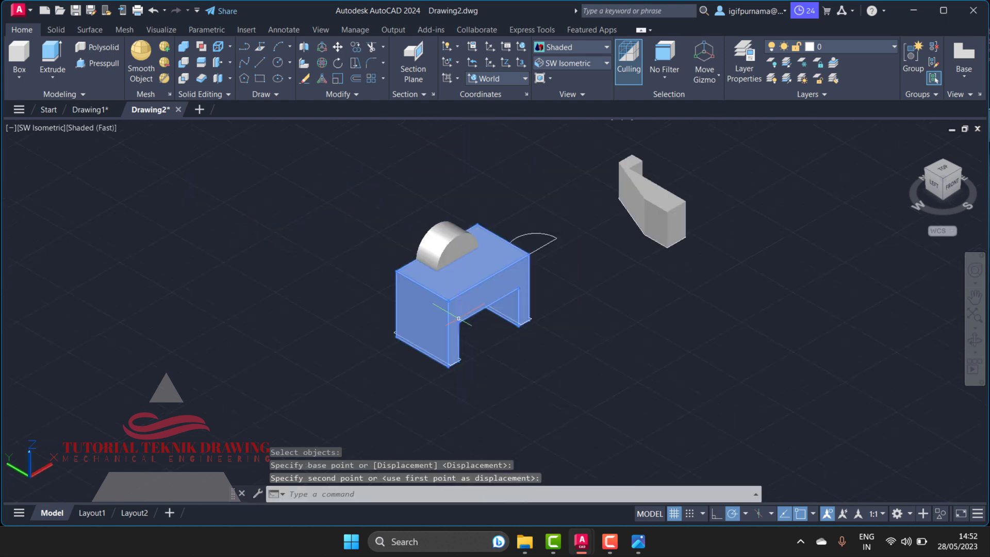
3D-rotate the angled right-hand solid 90° so its slanted face stands vertical
{"action": "left_click", "coordinate": [322, 65]}
{"action": "left_click", "coordinate": [648, 190]}
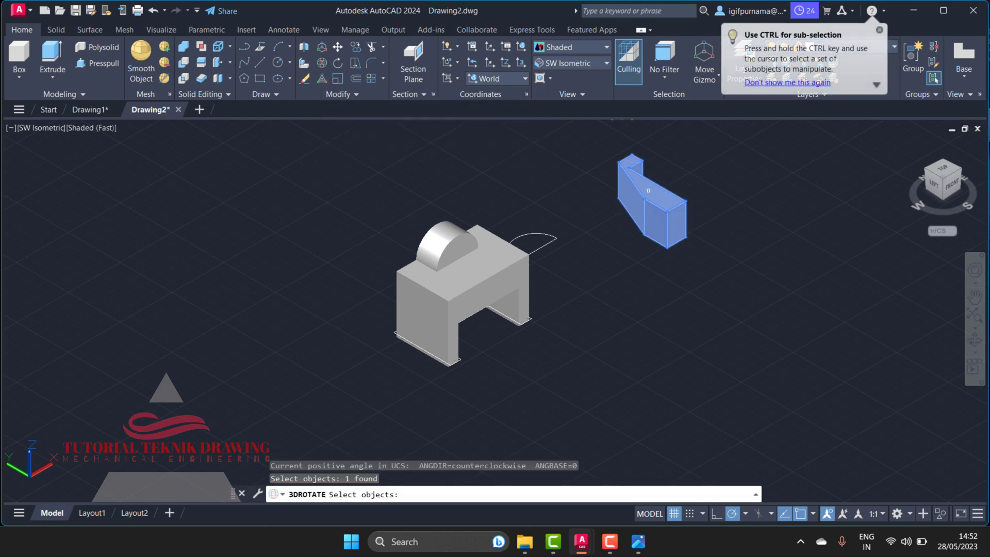
{"action": "key", "text": "Return"}
{"action": "left_click", "coordinate": [651, 174]}
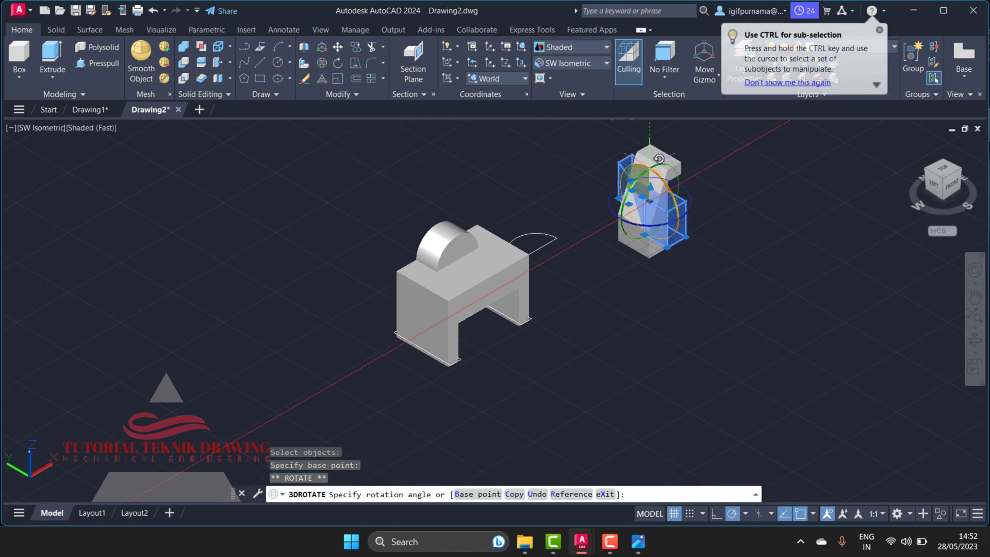
{"action": "scroll", "coordinate": [651, 142], "scroll_direction": "down", "scroll_amount": 3}
{"action": "scroll", "coordinate": [651, 160], "scroll_direction": "down", "scroll_amount": 2}
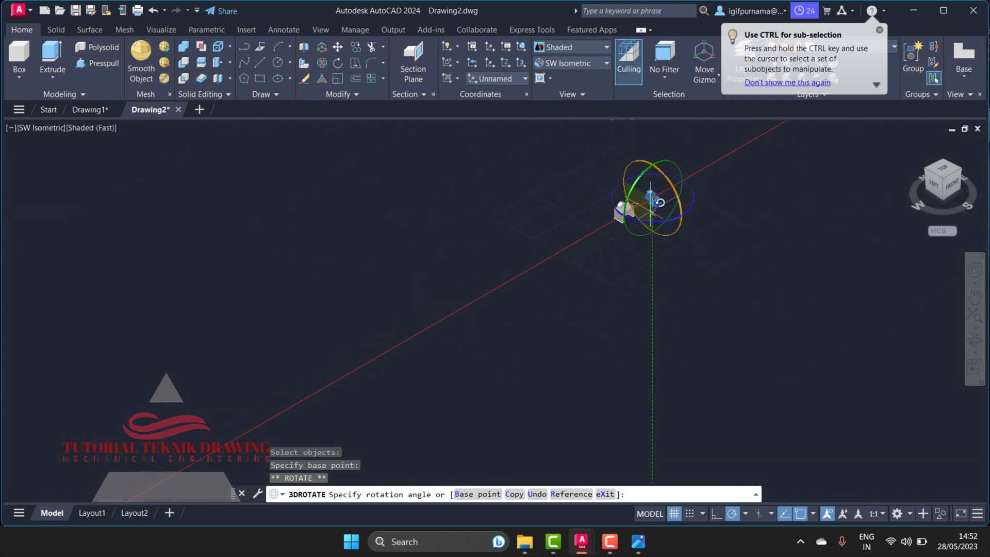
{"action": "scroll", "coordinate": [652, 175], "scroll_direction": "up", "scroll_amount": 3}
{"action": "scroll", "coordinate": [658, 185], "scroll_direction": "up", "scroll_amount": 1}
{"action": "scroll", "coordinate": [657, 202], "scroll_direction": "up", "scroll_amount": 2}
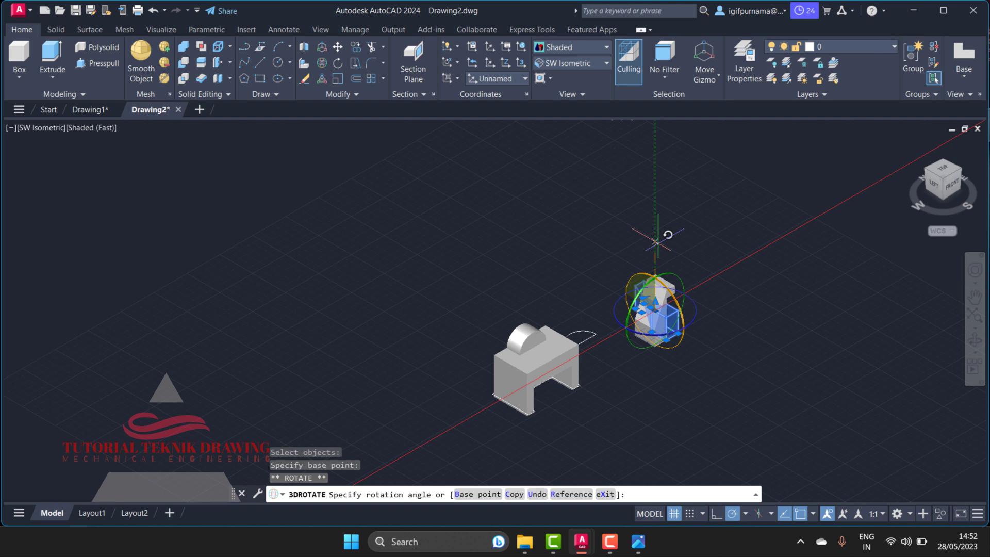
{"action": "key", "text": "Escape"}
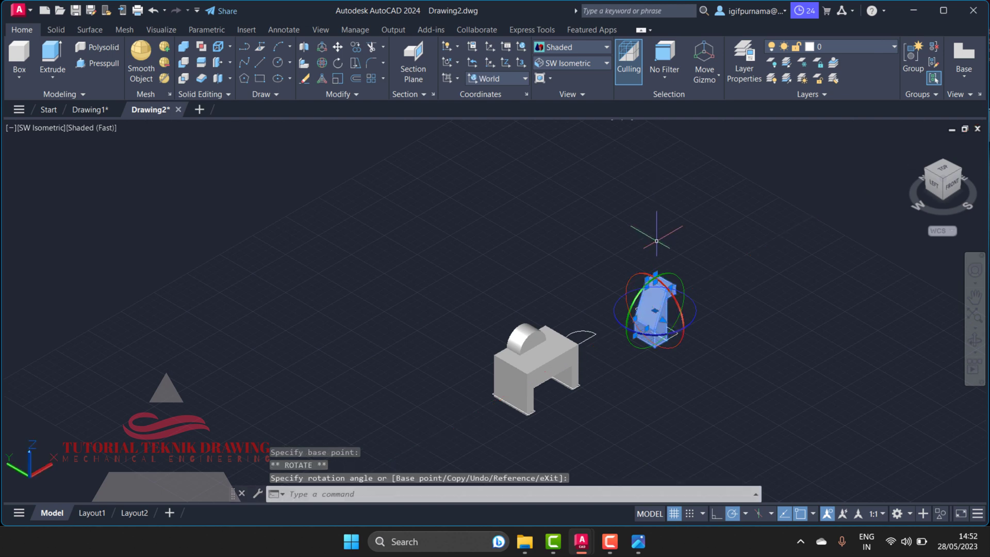
{"action": "key", "text": "Escape"}
Move the upright side piece to the left, near the bracket body
{"action": "left_click", "coordinate": [338, 46]}
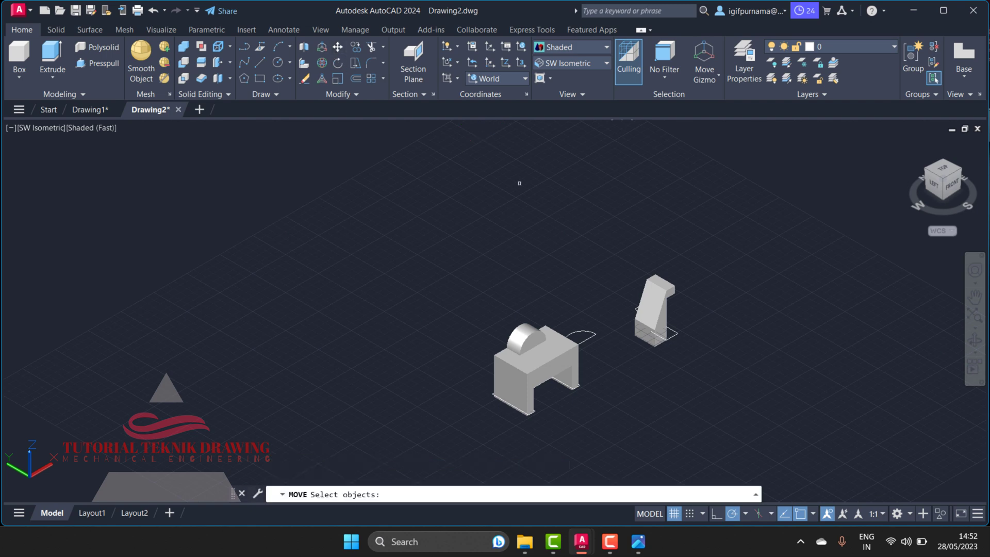
{"action": "left_click", "coordinate": [654, 310]}
{"action": "key", "text": "Return"}
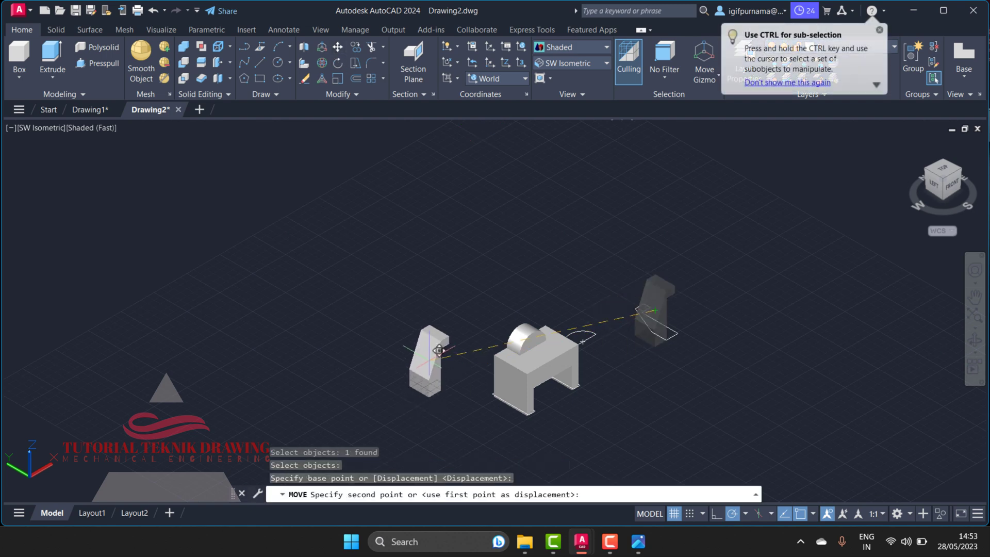
{"action": "left_click", "coordinate": [430, 351]}
{"action": "scroll", "coordinate": [444, 392], "scroll_direction": "up", "scroll_amount": 3}
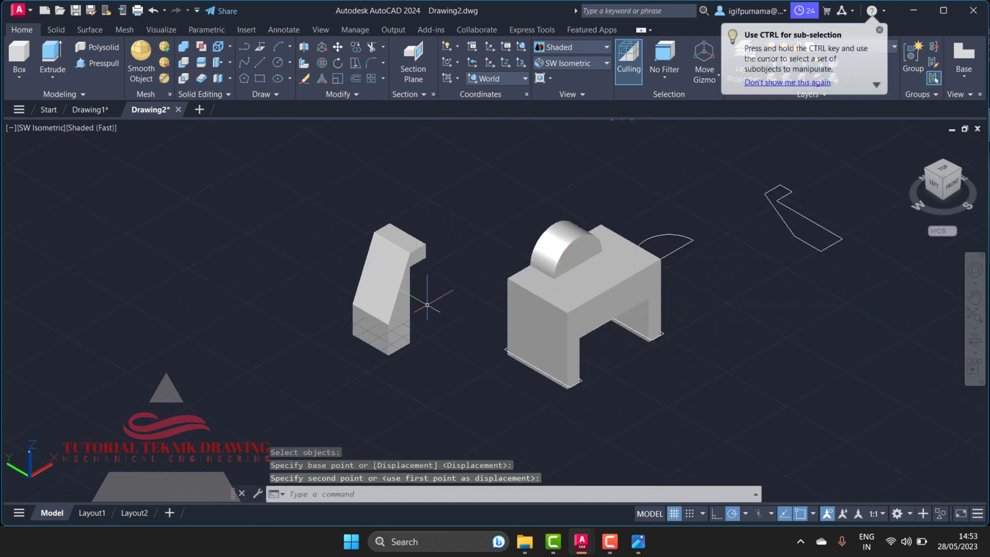
{"action": "scroll", "coordinate": [435, 327], "scroll_direction": "up", "scroll_amount": 1}
Check the reference drawing, then switch the visual style to 2D Wireframe
{"action": "left_click", "coordinate": [638, 547]}
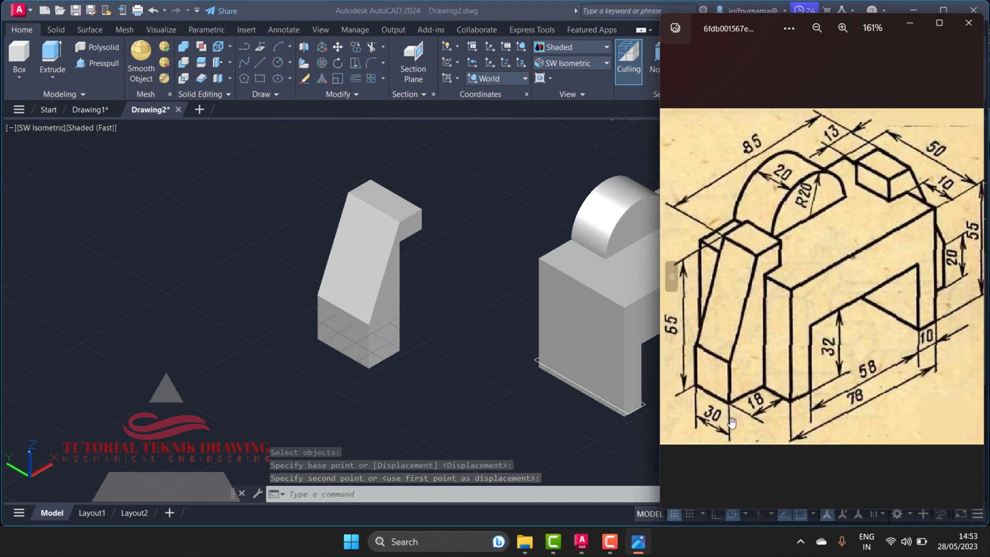
{"action": "mouse_move", "coordinate": [822, 276]}
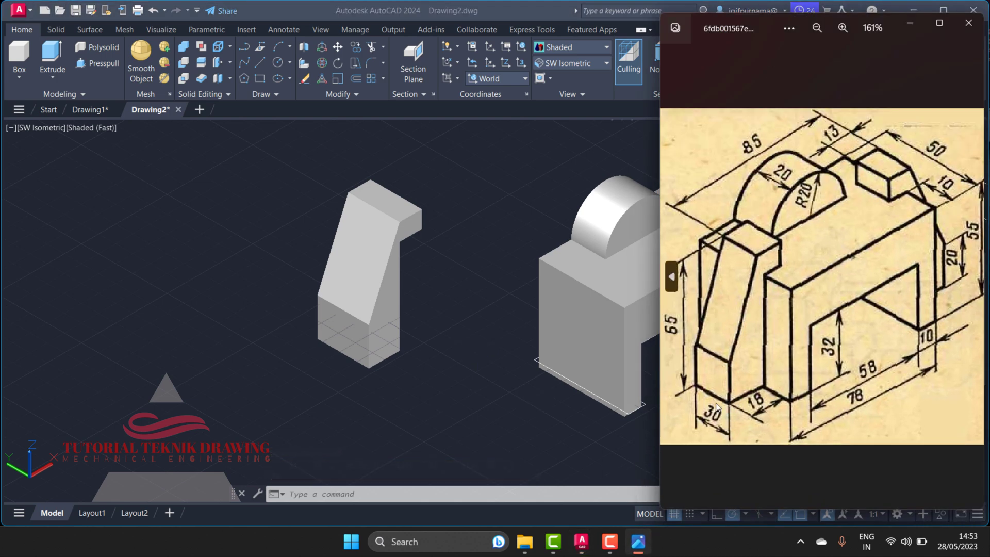
{"action": "left_click", "coordinate": [505, 297]}
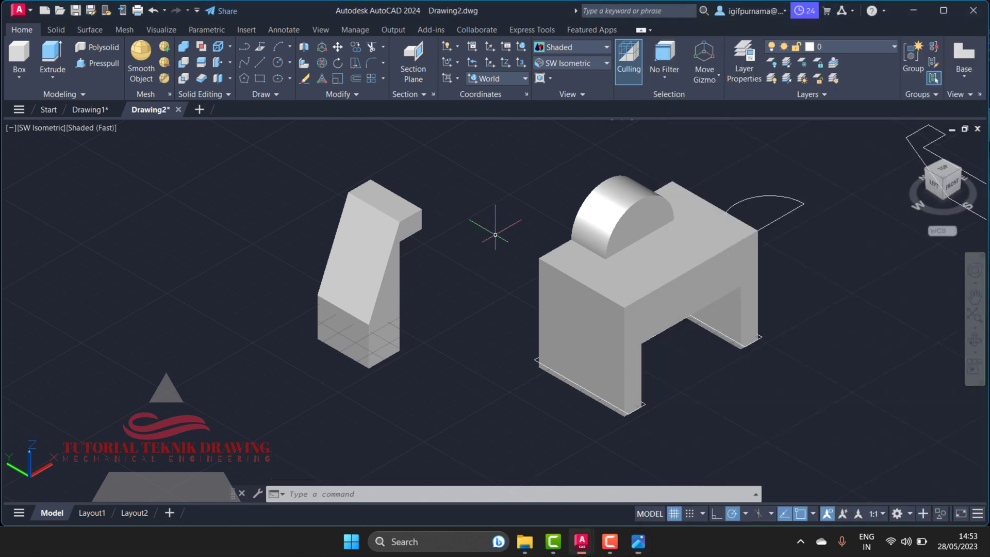
{"action": "left_click", "coordinate": [560, 47]}
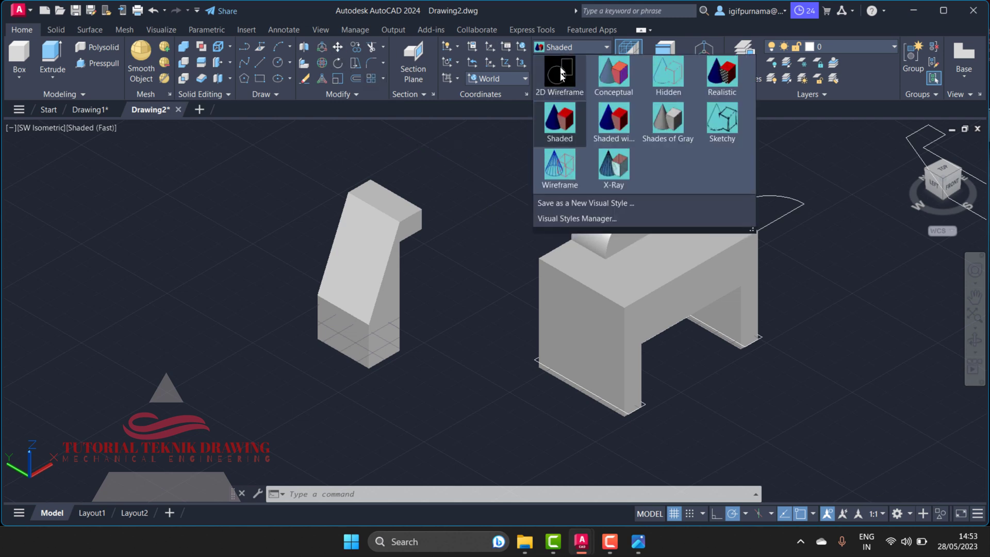
{"action": "left_click", "coordinate": [424, 308]}
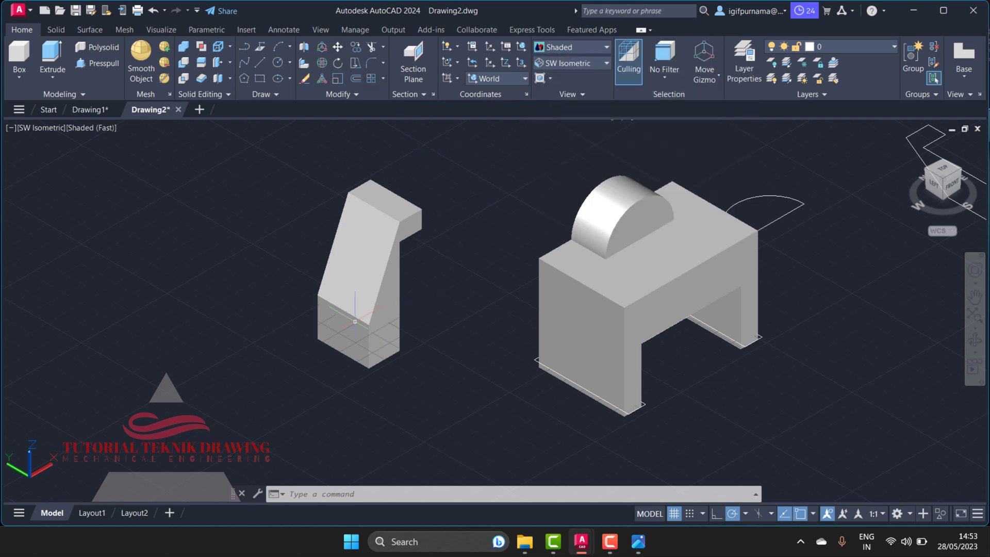
{"action": "left_click", "coordinate": [580, 47]}
{"action": "left_click", "coordinate": [561, 82]}
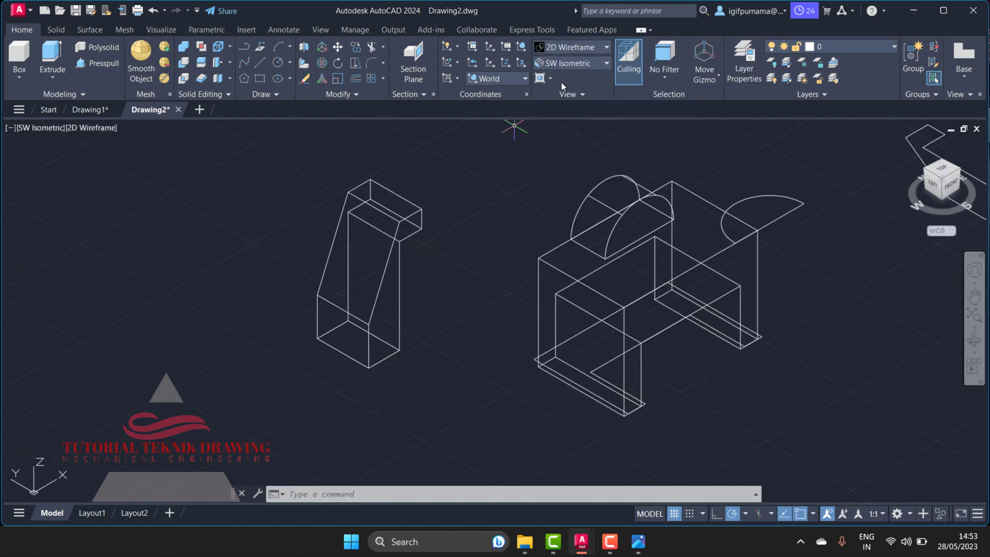
Snap the side piece's bottom-edge midpoint against the body's left end, then set Shaded
{"action": "left_click", "coordinate": [337, 47]}
{"action": "left_click", "coordinate": [420, 276]}
{"action": "left_click", "coordinate": [380, 270]}
{"action": "scroll", "coordinate": [386, 328], "scroll_direction": "up", "scroll_amount": 4}
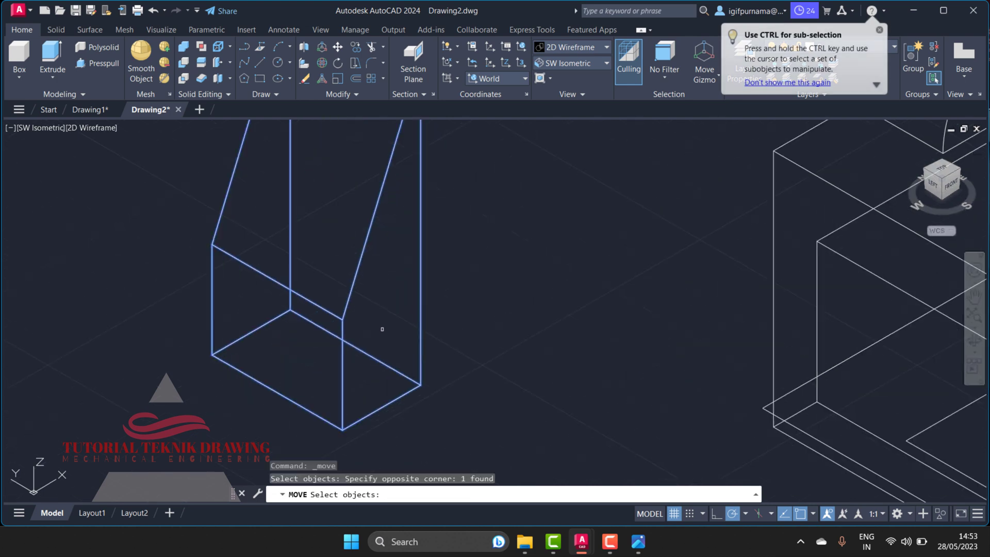
{"action": "key", "text": "Return"}
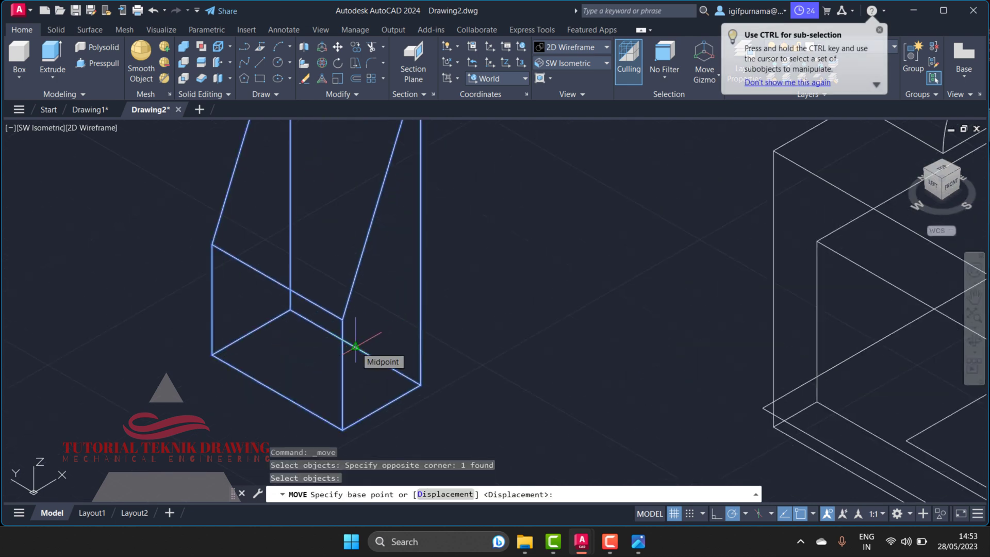
{"action": "left_click", "coordinate": [356, 346]}
{"action": "scroll", "coordinate": [361, 336], "scroll_direction": "down", "scroll_amount": 2}
{"action": "scroll", "coordinate": [310, 257], "scroll_direction": "down", "scroll_amount": 1}
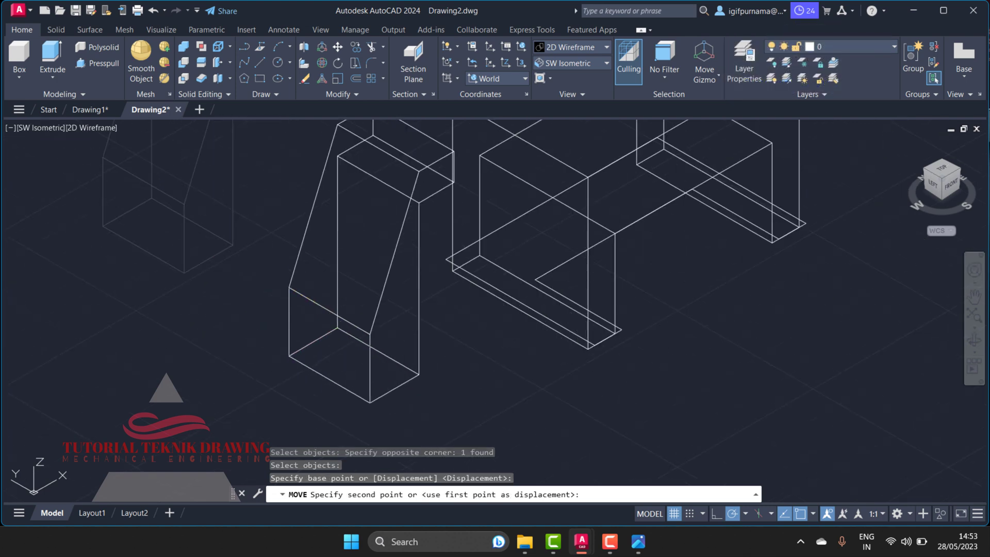
{"action": "scroll", "coordinate": [707, 299], "scroll_direction": "up", "scroll_amount": 2}
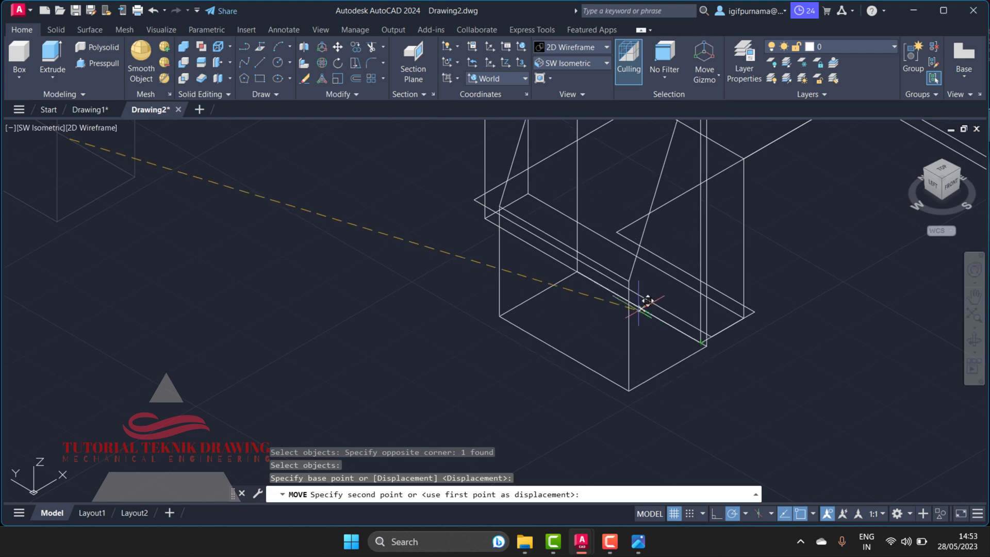
{"action": "left_click", "coordinate": [595, 279]}
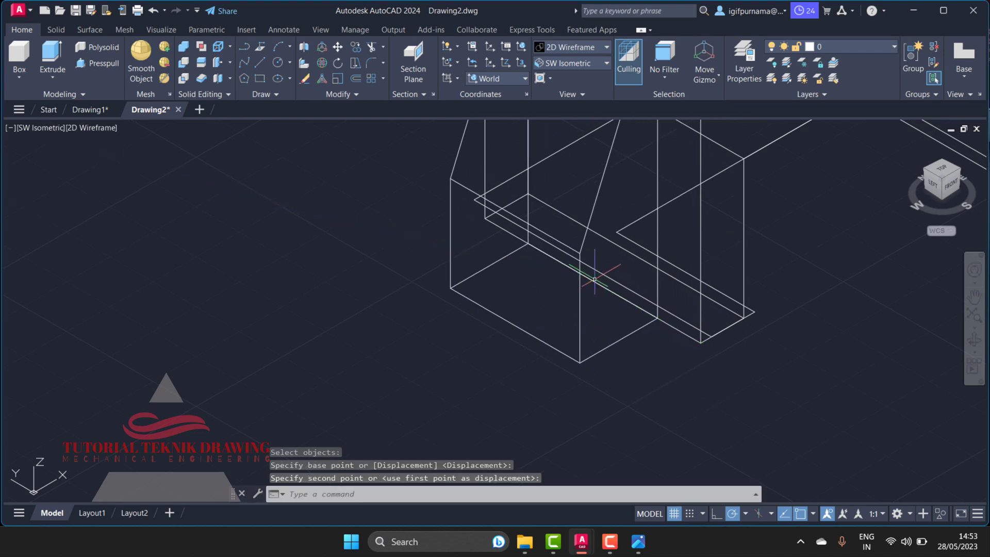
{"action": "scroll", "coordinate": [595, 279], "scroll_direction": "down", "scroll_amount": 2}
{"action": "scroll", "coordinate": [579, 177], "scroll_direction": "down", "scroll_amount": 2}
{"action": "scroll", "coordinate": [579, 154], "scroll_direction": "up", "scroll_amount": 1}
{"action": "left_click", "coordinate": [581, 48]}
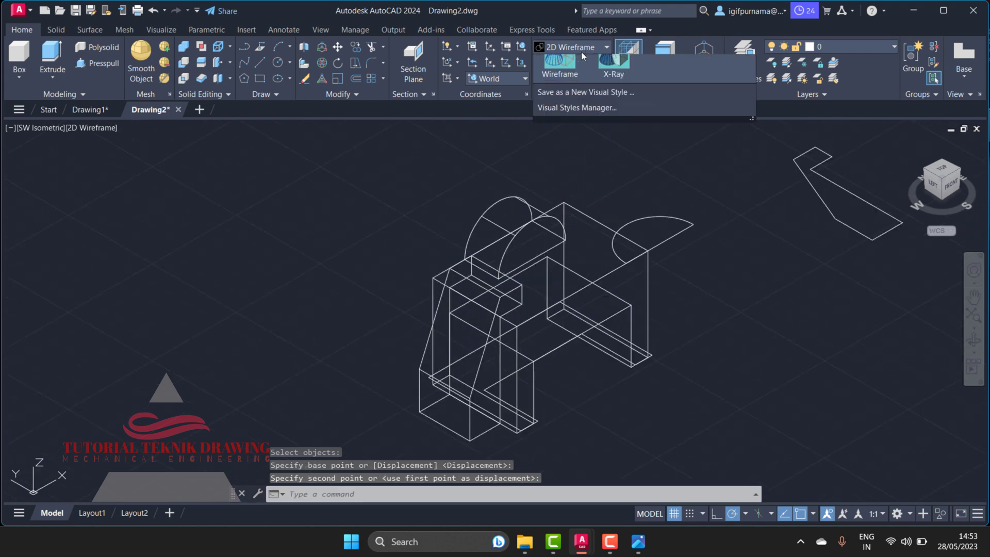
{"action": "left_click", "coordinate": [562, 107]}
Move the side piece, main body and half-cylinder solids away from the loose profiles
{"action": "scroll", "coordinate": [448, 387], "scroll_direction": "up", "scroll_amount": 5}
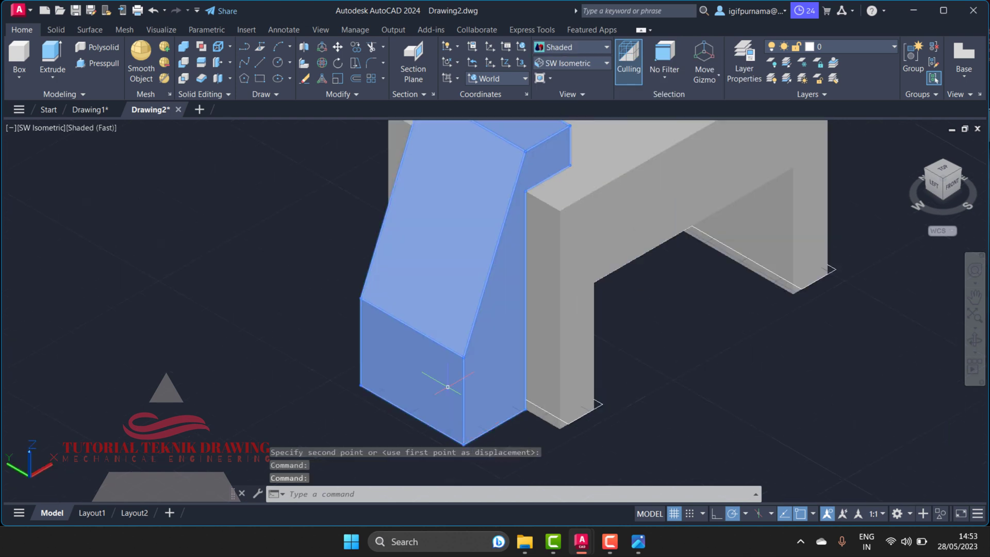
{"action": "scroll", "coordinate": [447, 387], "scroll_direction": "down", "scroll_amount": 2}
{"action": "scroll", "coordinate": [448, 361], "scroll_direction": "down", "scroll_amount": 2}
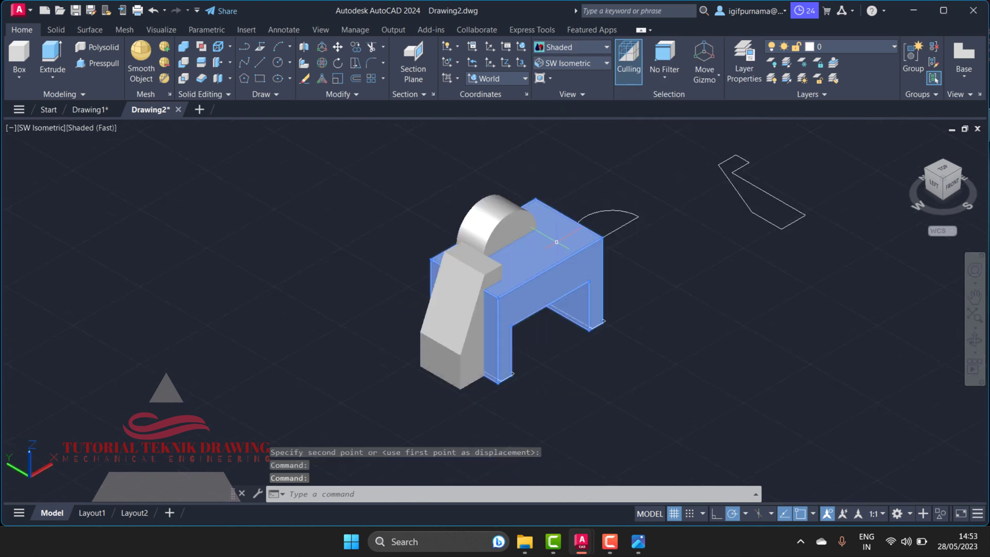
{"action": "left_click", "coordinate": [339, 49]}
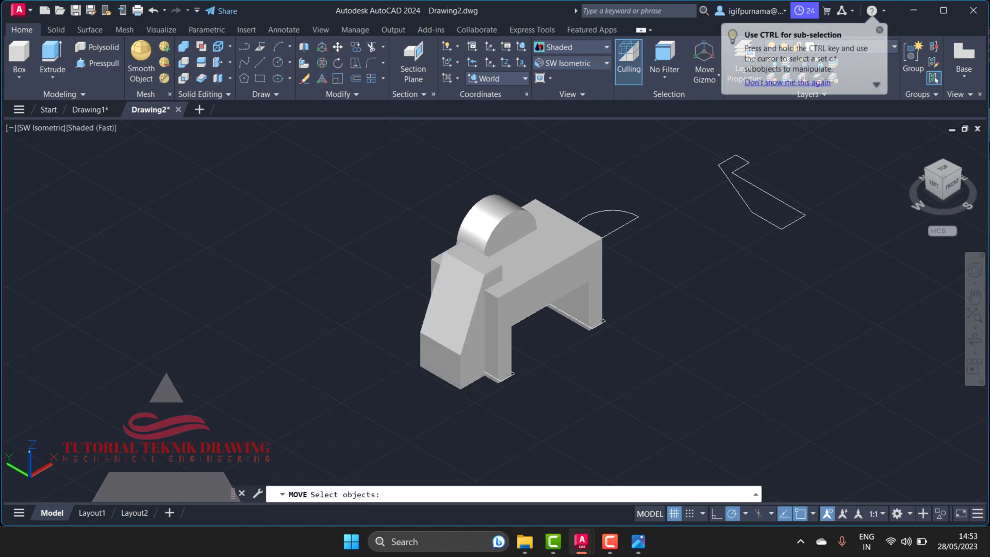
{"action": "left_click", "coordinate": [467, 289]}
{"action": "left_click", "coordinate": [511, 252]}
{"action": "left_click", "coordinate": [504, 228]}
{"action": "key", "text": "Return"}
{"action": "left_click", "coordinate": [510, 244]}
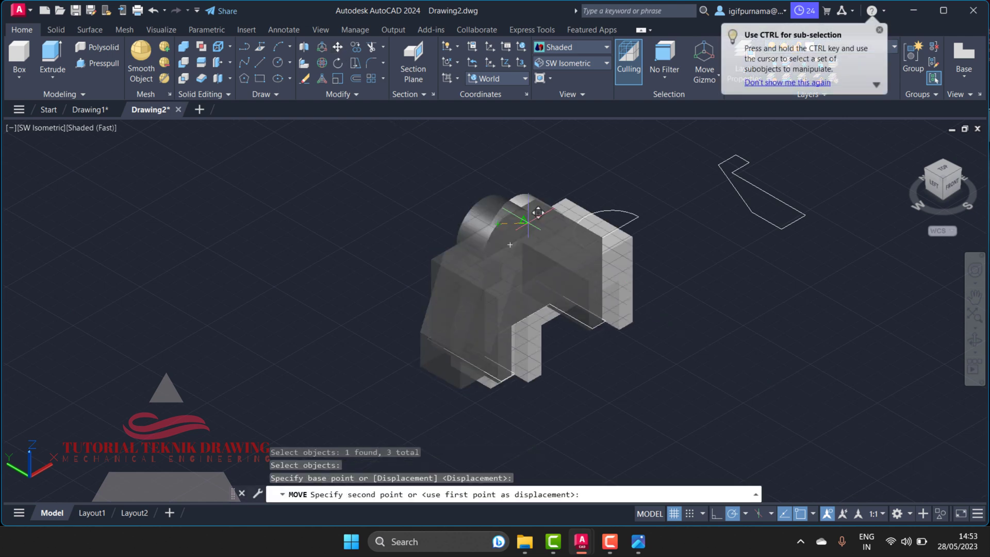
{"action": "scroll", "coordinate": [526, 222], "scroll_direction": "down", "scroll_amount": 3}
{"action": "left_click", "coordinate": [329, 276]}
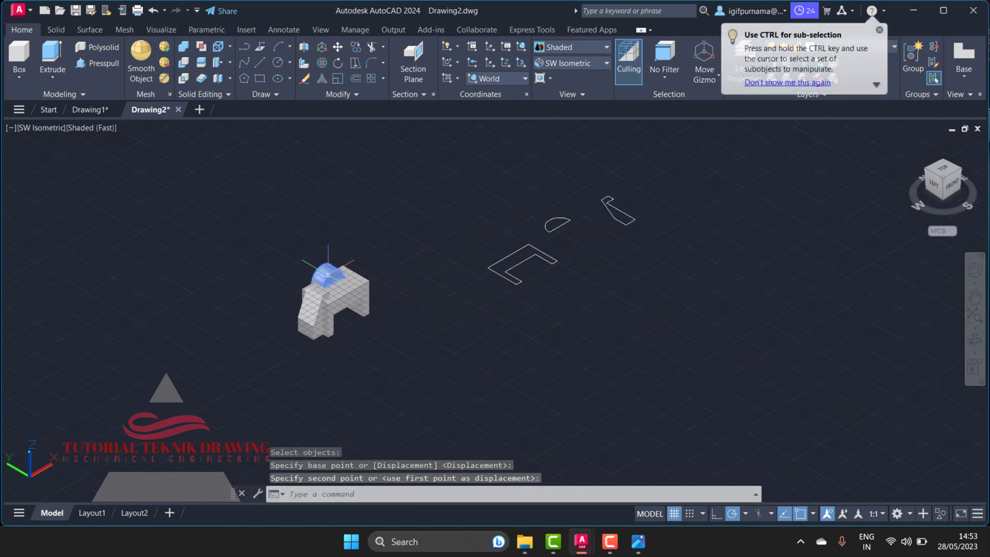
Erase the three loose profiles with a crossing window and turn the grid off
{"action": "left_click", "coordinate": [305, 77]}
{"action": "left_click", "coordinate": [685, 327]}
{"action": "left_click", "coordinate": [493, 179]}
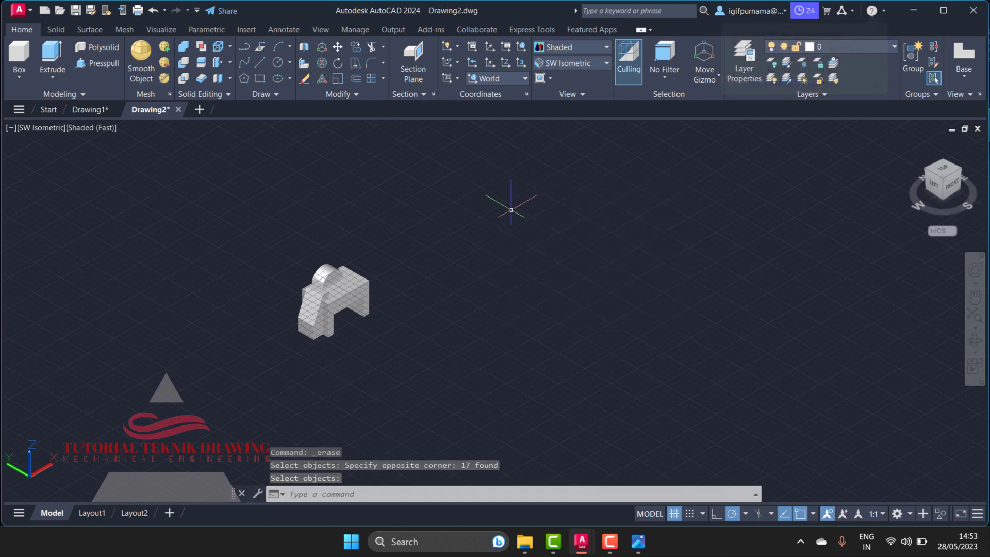
{"action": "scroll", "coordinate": [339, 288], "scroll_direction": "up", "scroll_amount": 3}
{"action": "left_click", "coordinate": [676, 513]}
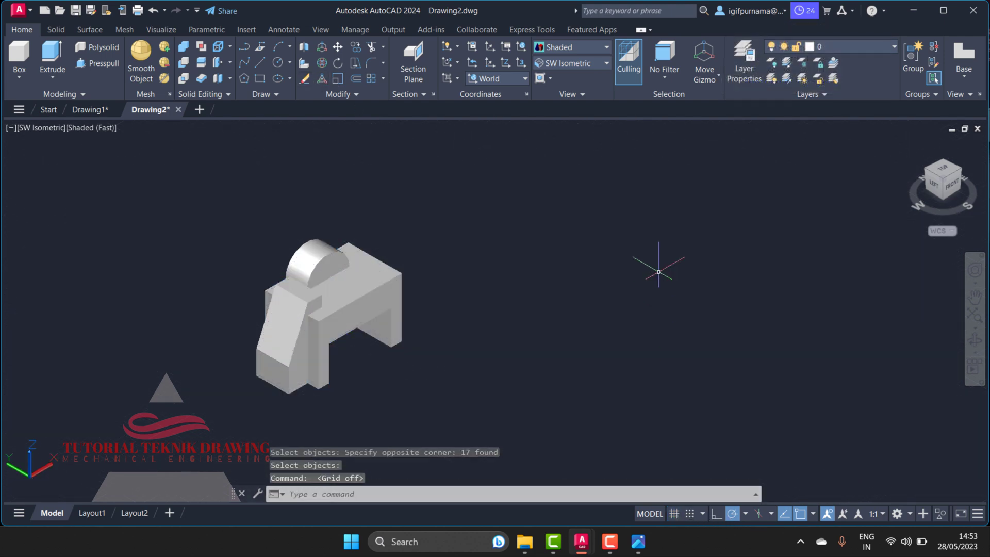
{"action": "left_click", "coordinate": [550, 64]}
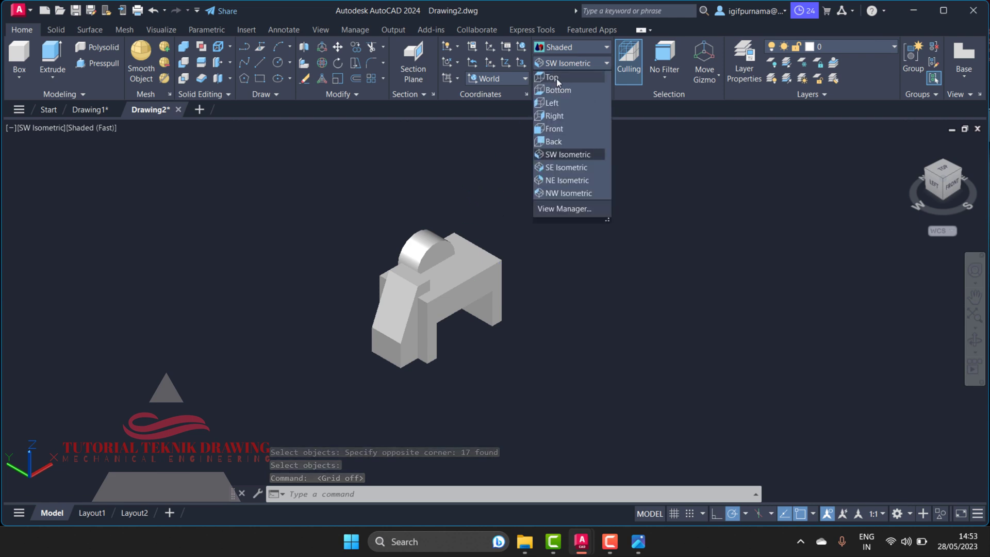
Switch to the Top view with the Wireframe visual style
{"action": "left_click", "coordinate": [556, 78]}
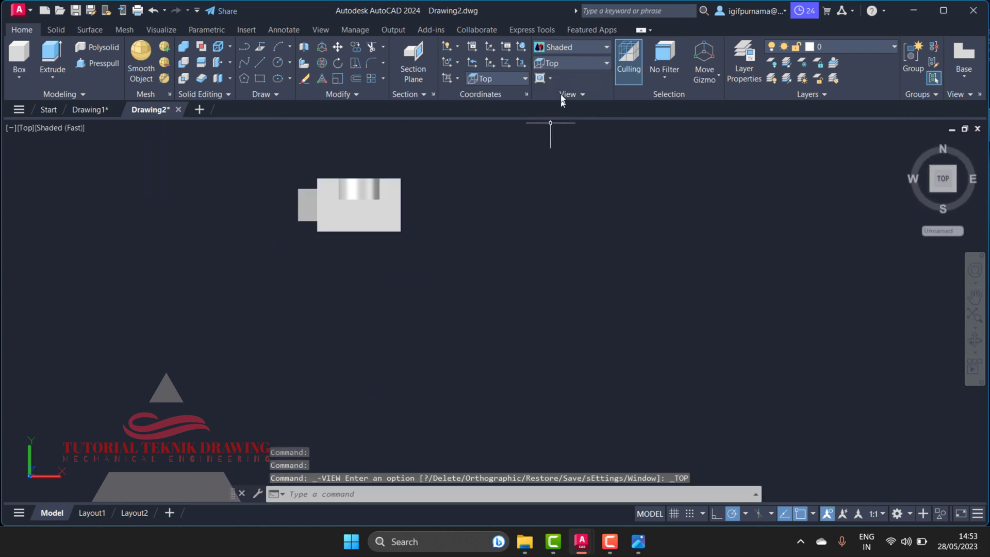
{"action": "left_click", "coordinate": [564, 51]}
{"action": "left_click", "coordinate": [568, 88]}
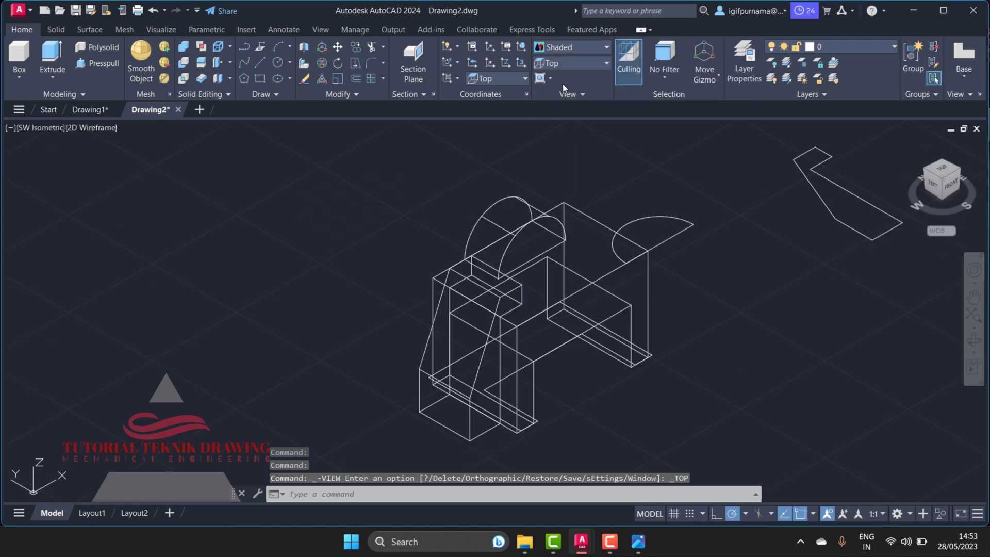
{"action": "scroll", "coordinate": [288, 196], "scroll_direction": "up", "scroll_amount": 3}
{"action": "scroll", "coordinate": [288, 195], "scroll_direction": "up", "scroll_amount": 1}
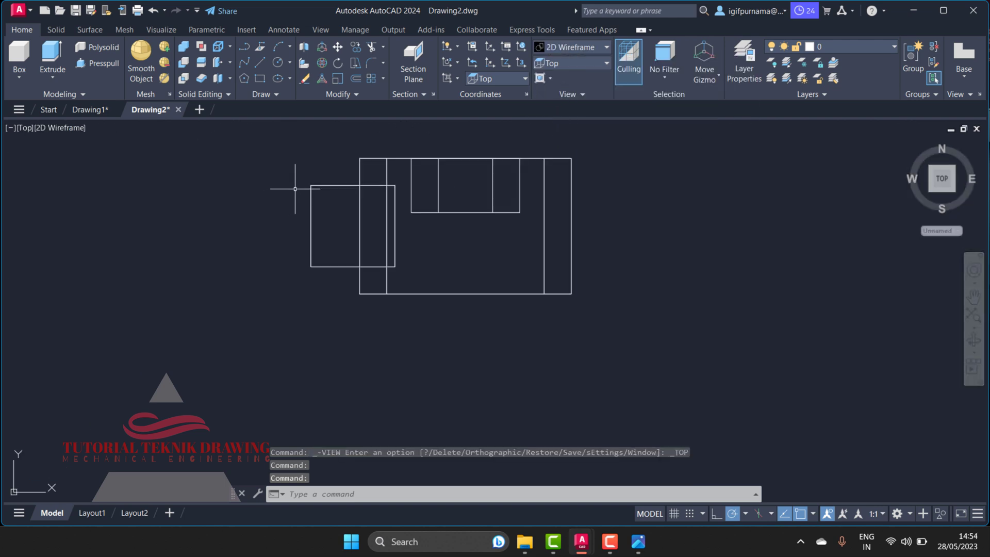
Mirror the left rectangle across a vertical line through the bottom midpoint, keeping the original
{"action": "left_click", "coordinate": [366, 95]}
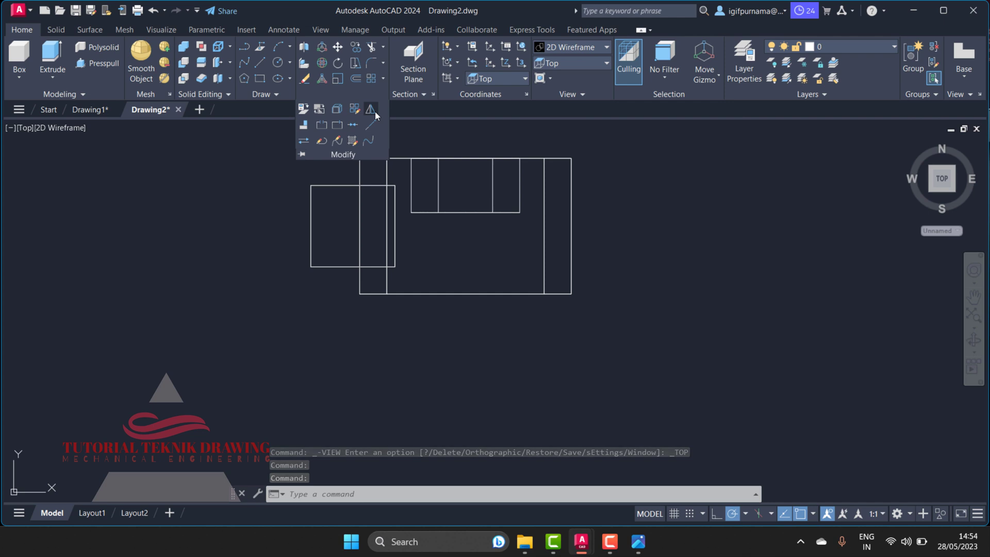
{"action": "left_click", "coordinate": [373, 111]}
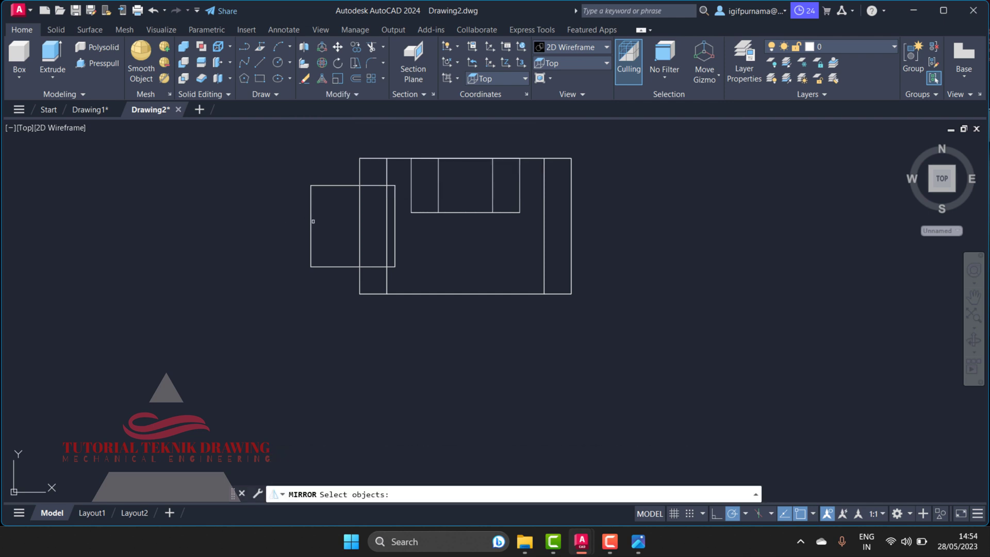
{"action": "left_click", "coordinate": [311, 221]}
{"action": "key", "text": "Return"}
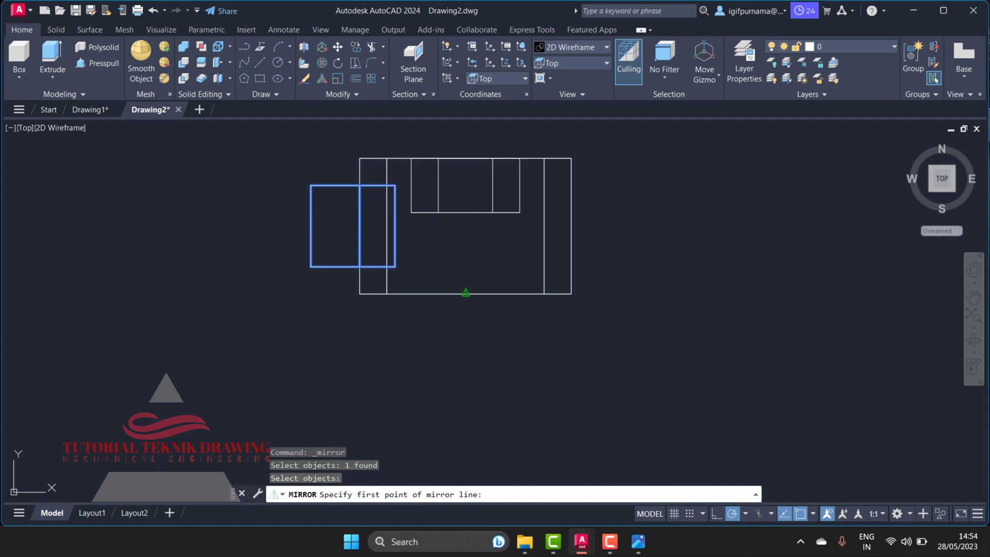
{"action": "left_click", "coordinate": [466, 293]}
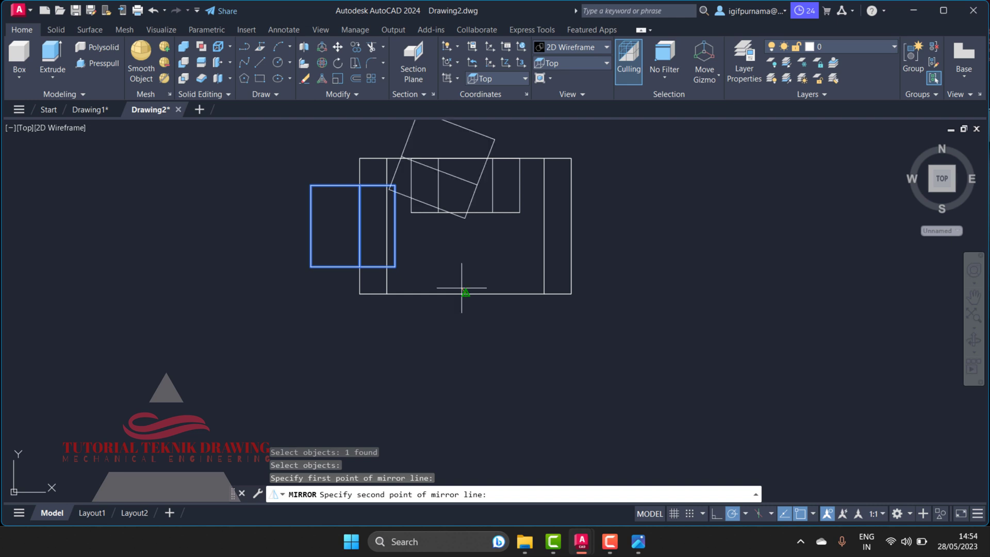
{"action": "left_click", "coordinate": [466, 141]}
{"action": "right_click", "coordinate": [466, 141]}
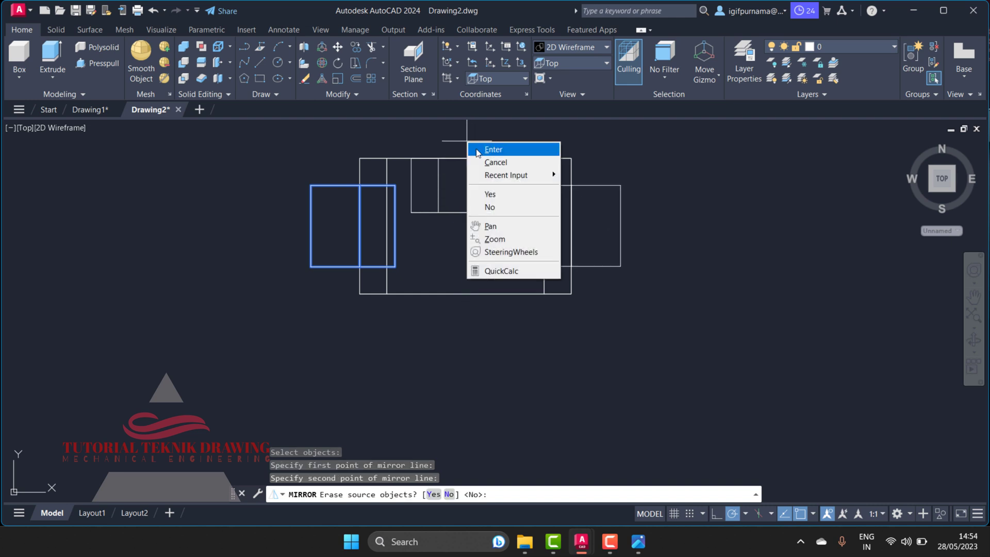
{"action": "left_click", "coordinate": [477, 148]}
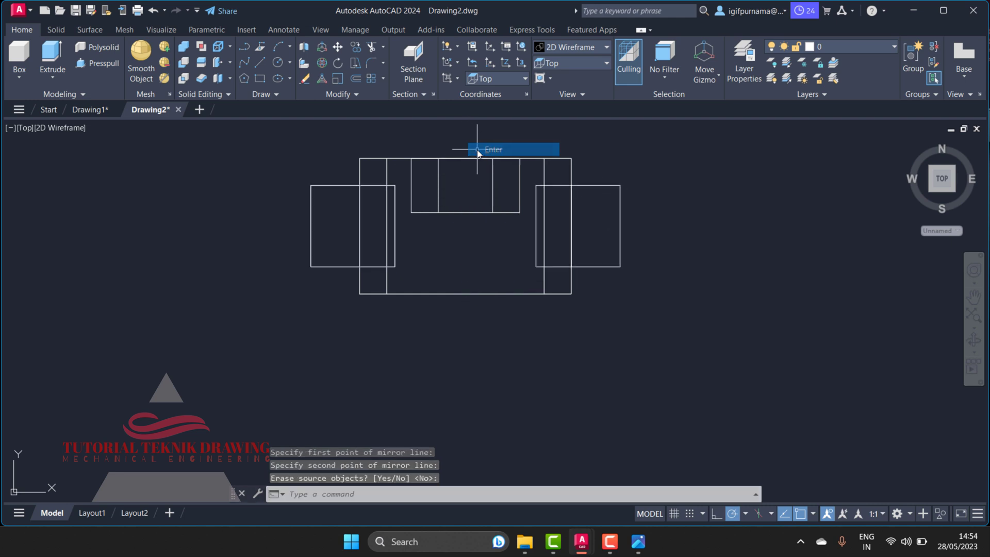
{"action": "left_click", "coordinate": [548, 63]}
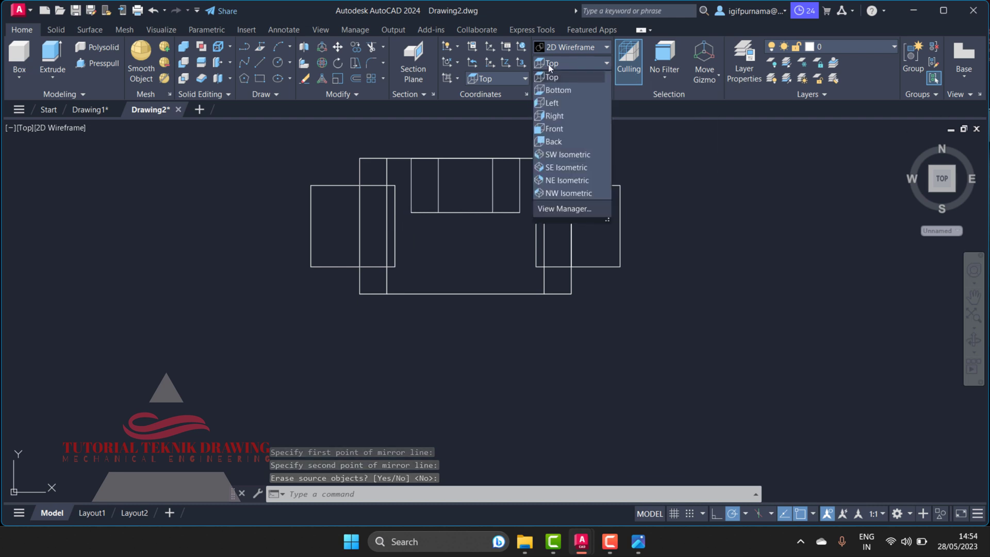
Show the bracket in SW Isometric with Shaded style, orbit slightly, and check the reference drawing
{"action": "left_click", "coordinate": [571, 156]}
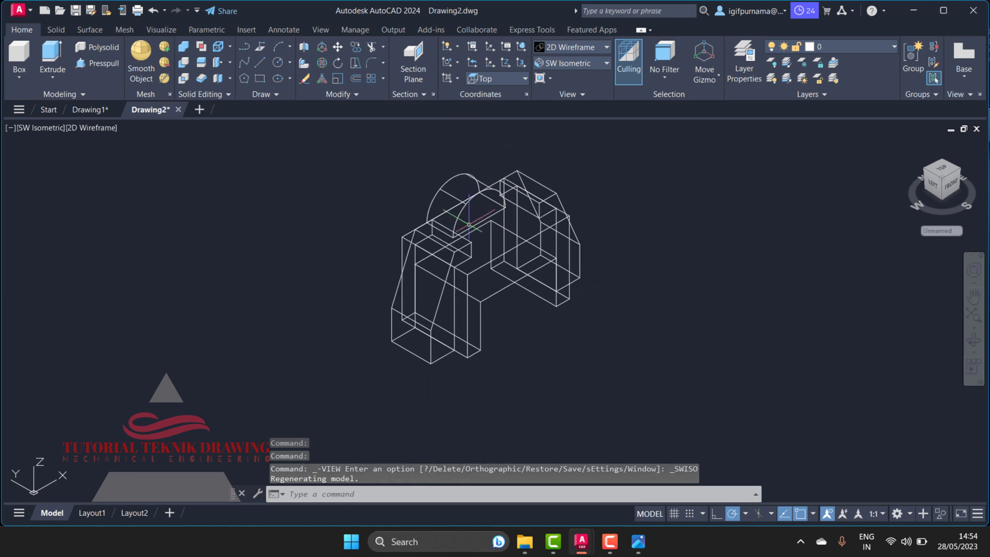
{"action": "middle_click_drag", "start_coordinate": [467, 268], "coordinate": [467, 223]}
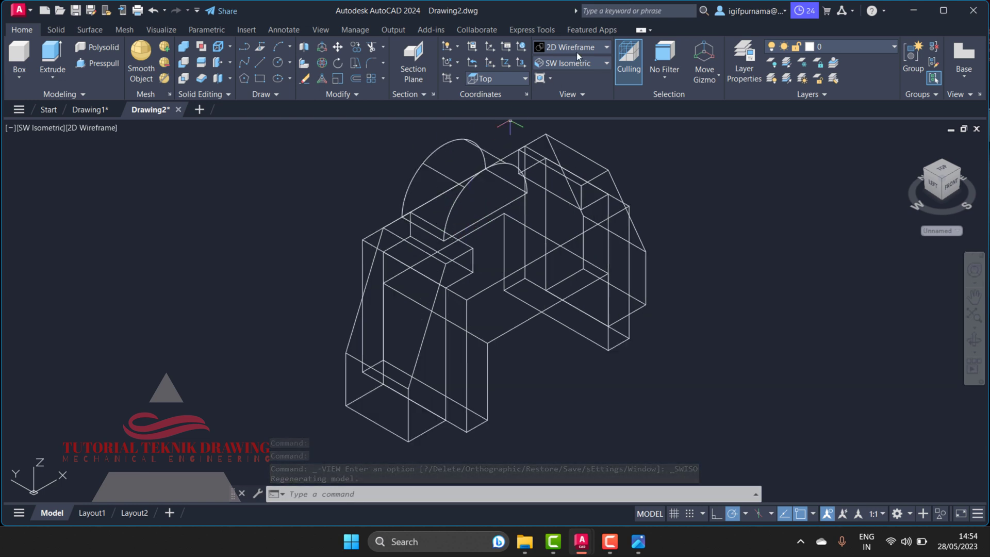
{"action": "left_click", "coordinate": [559, 48]}
{"action": "left_click", "coordinate": [560, 116]}
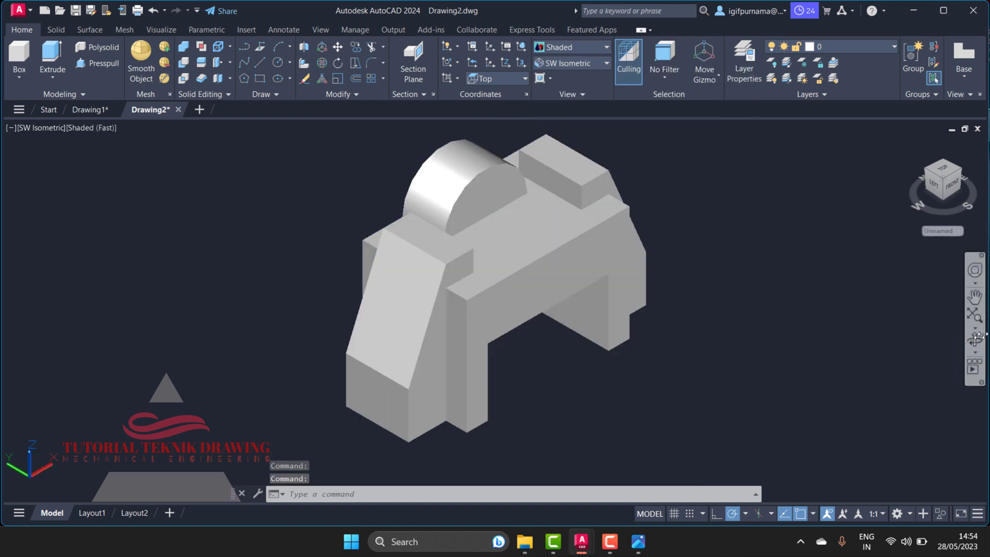
{"action": "left_click", "coordinate": [975, 339]}
{"action": "mouse_move", "coordinate": [541, 291]}
{"action": "left_mouse_down"}
{"action": "mouse_move", "coordinate": [418, 269]}
{"action": "mouse_move", "coordinate": [590, 376]}
{"action": "left_mouse_up"}
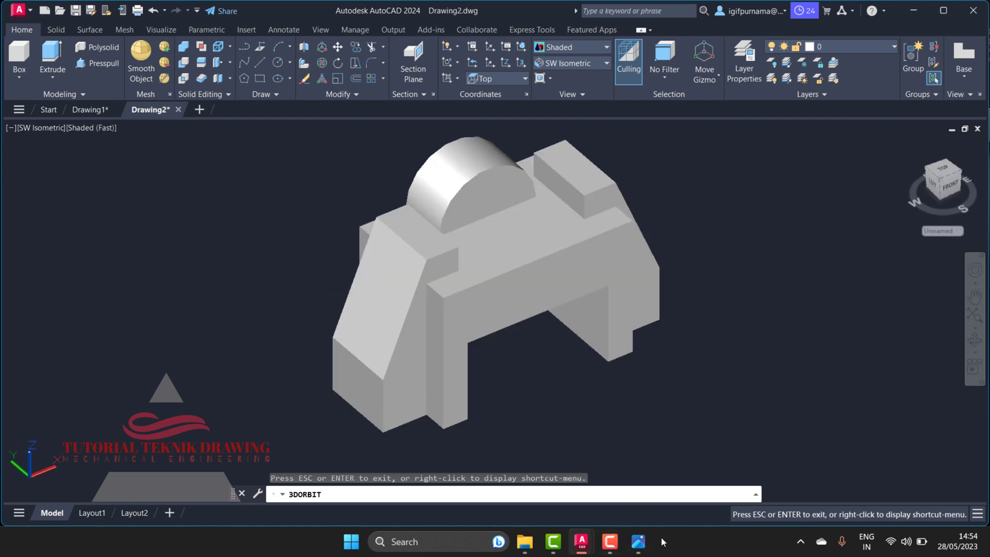
{"action": "left_click", "coordinate": [639, 548]}
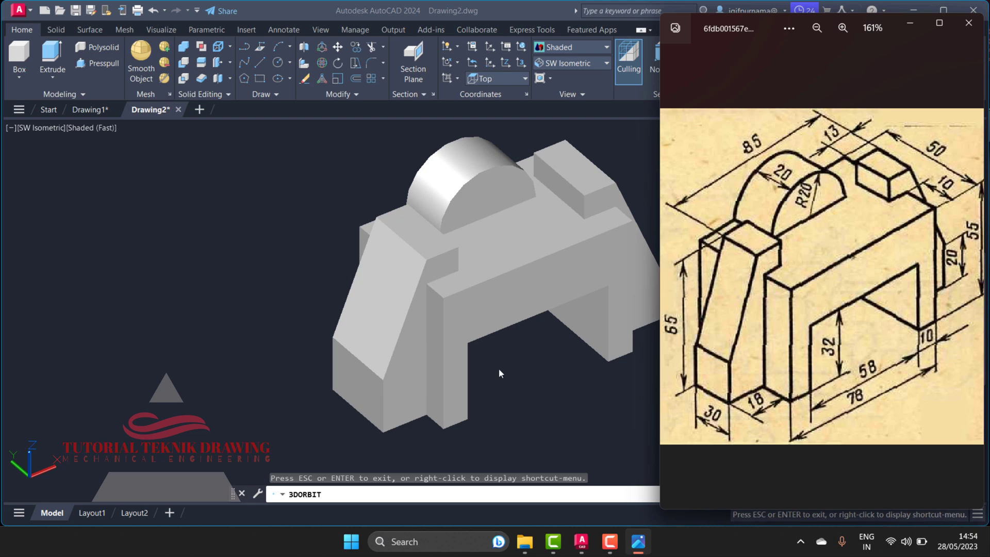
{"action": "left_click", "coordinate": [559, 392]}
Draw trial 30-unit lines from the model's front bottom corner, undo them, and view the reference drawing
{"action": "left_click", "coordinate": [261, 63]}
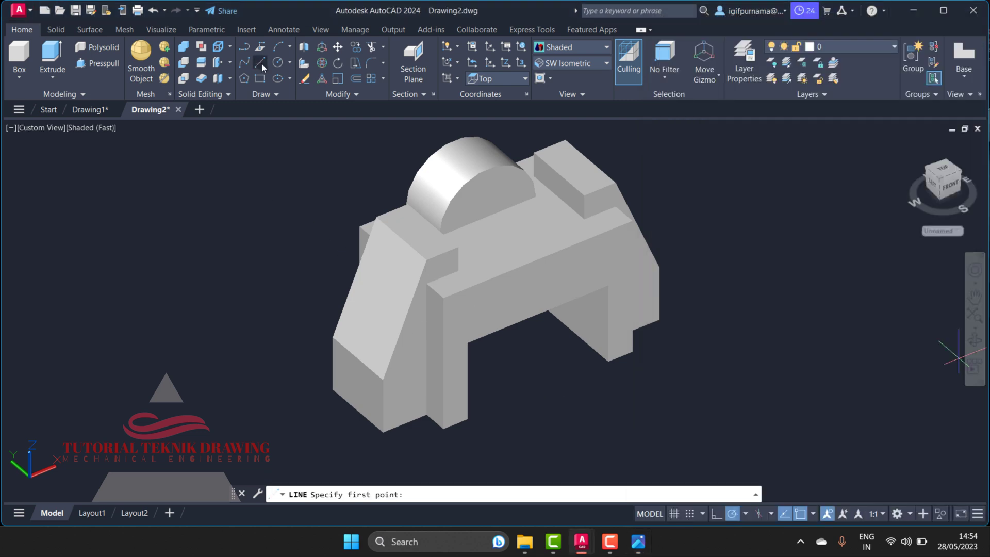
{"action": "left_click", "coordinate": [383, 432]}
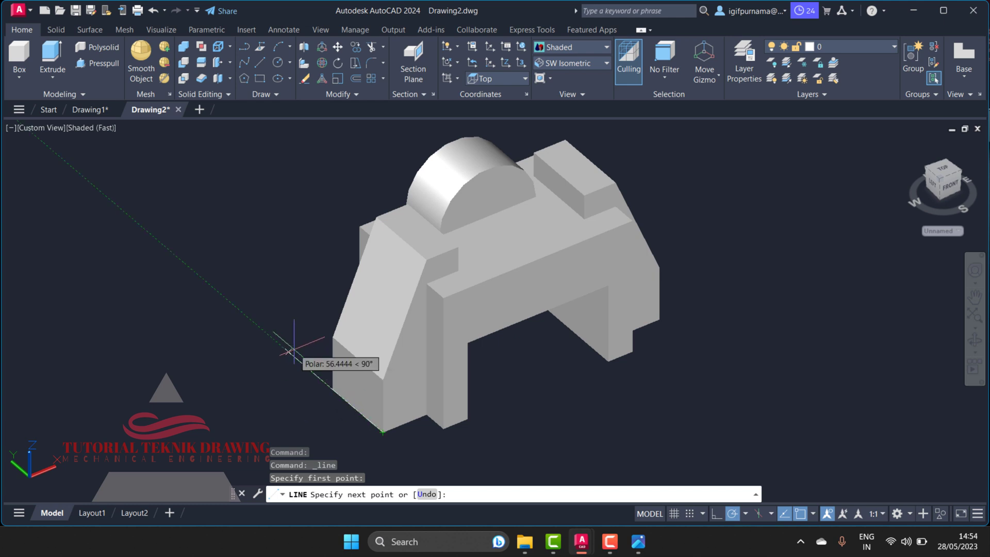
{"action": "type", "text": "30"}
{"action": "key", "text": "Return"}
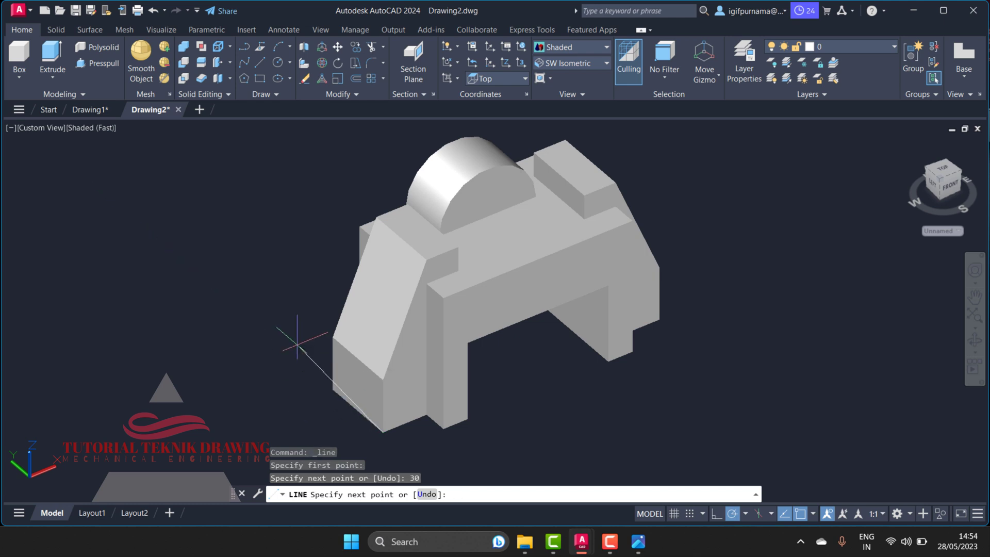
{"action": "key", "text": "ctrl+z"}
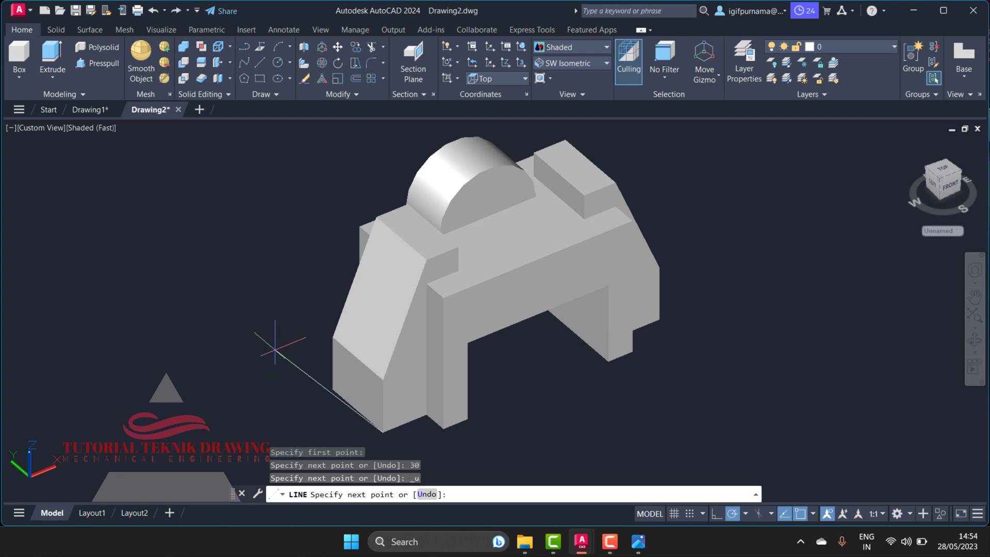
{"action": "type", "text": "30"}
{"action": "key", "text": "Return"}
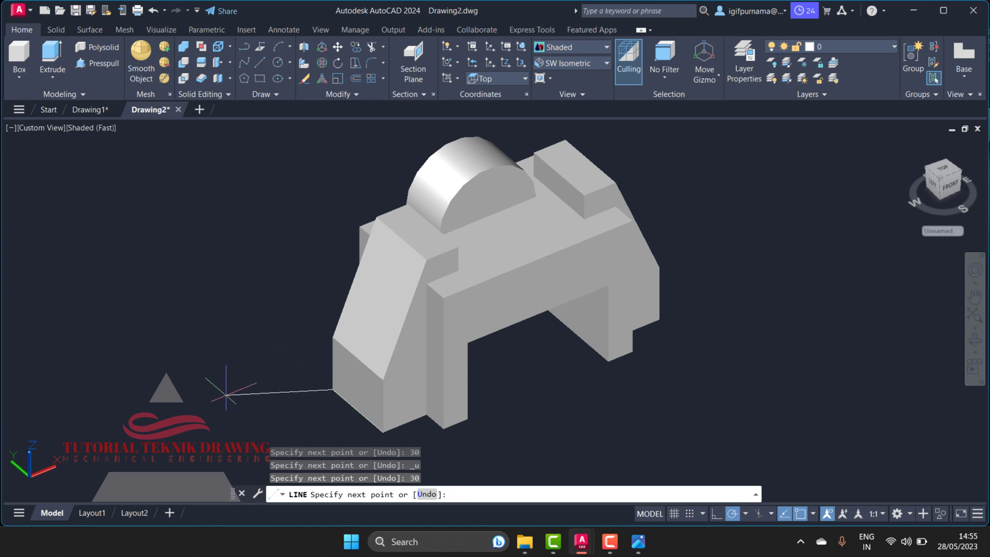
{"action": "key", "text": "ctrl+z"}
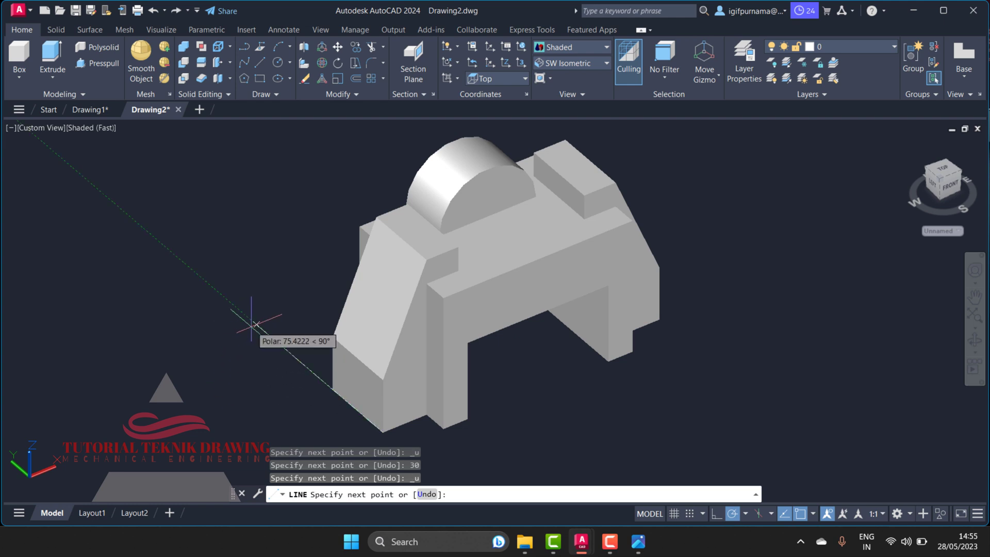
{"action": "type", "text": "30"}
{"action": "key", "text": "Return"}
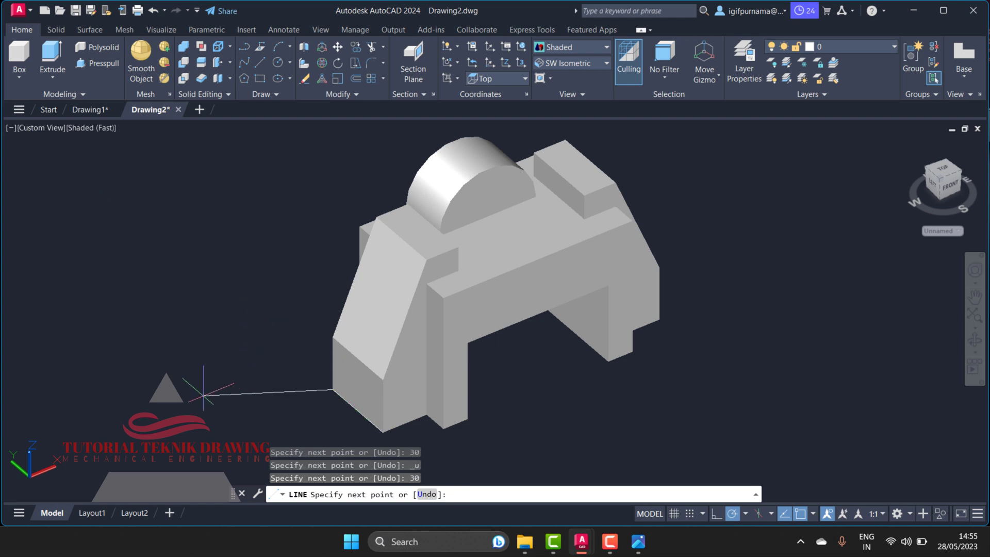
{"action": "key", "text": "Escape"}
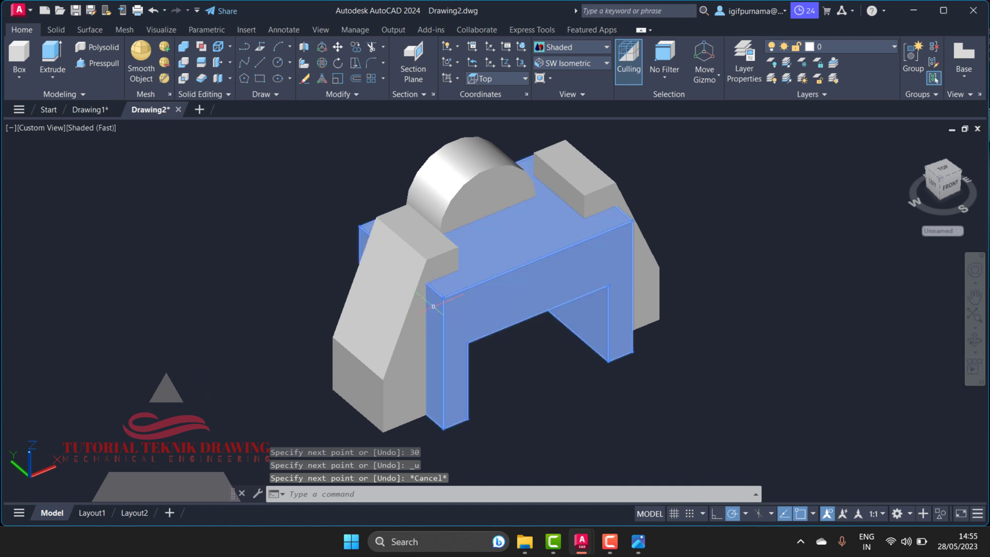
{"action": "left_click", "coordinate": [638, 542]}
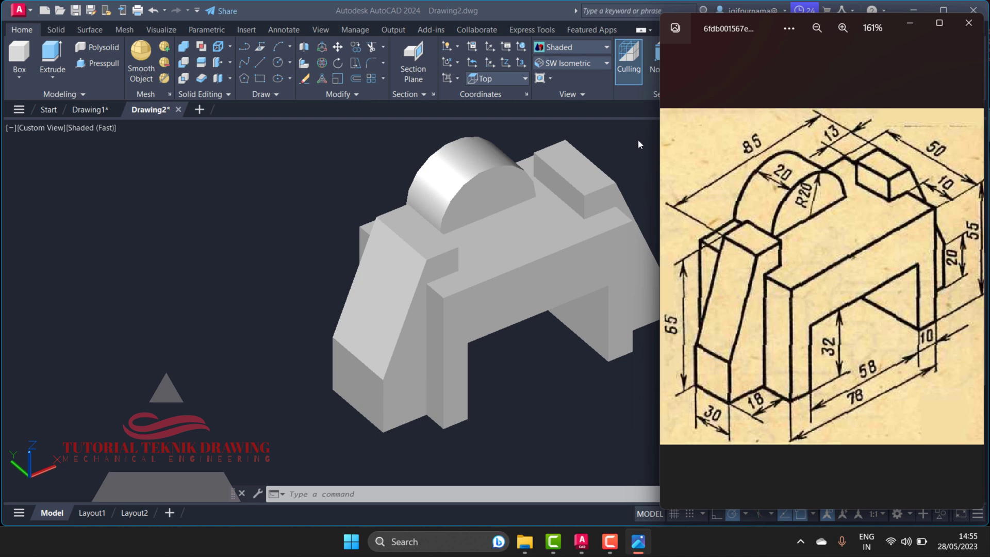
{"action": "mouse_move", "coordinate": [939, 198]}
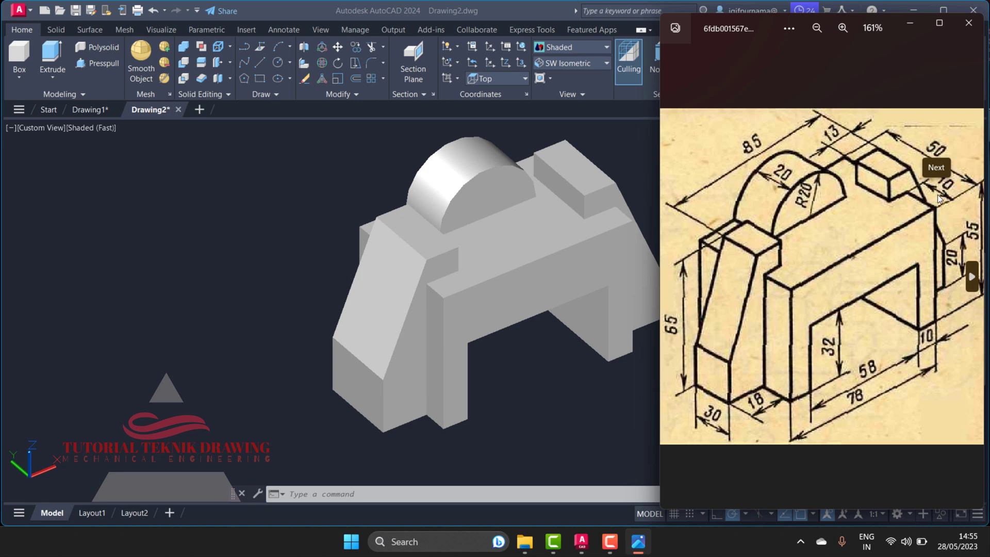
Draw a trial 10-unit line from the front block's upper corner, undo it, and recheck the reference
{"action": "left_click", "coordinate": [261, 61]}
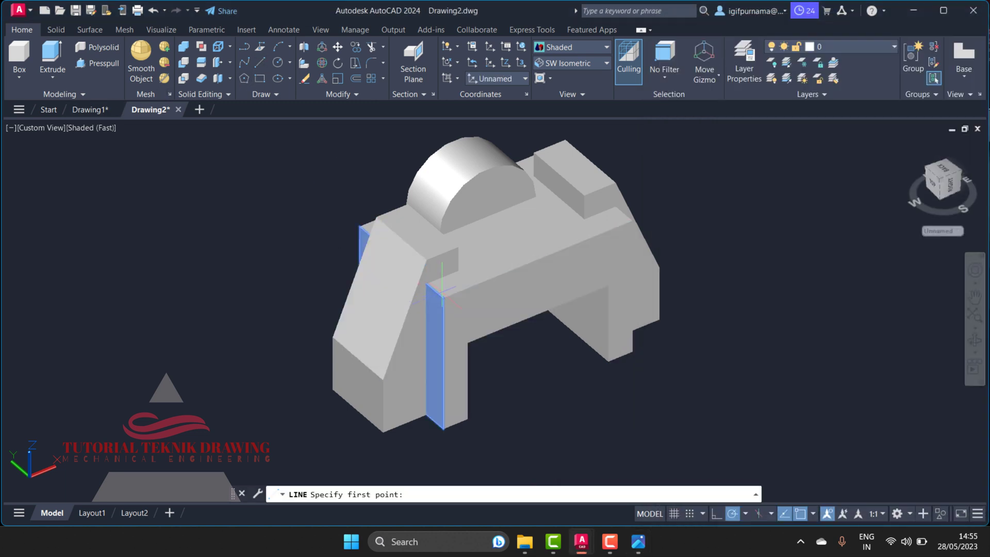
{"action": "left_click", "coordinate": [444, 298]}
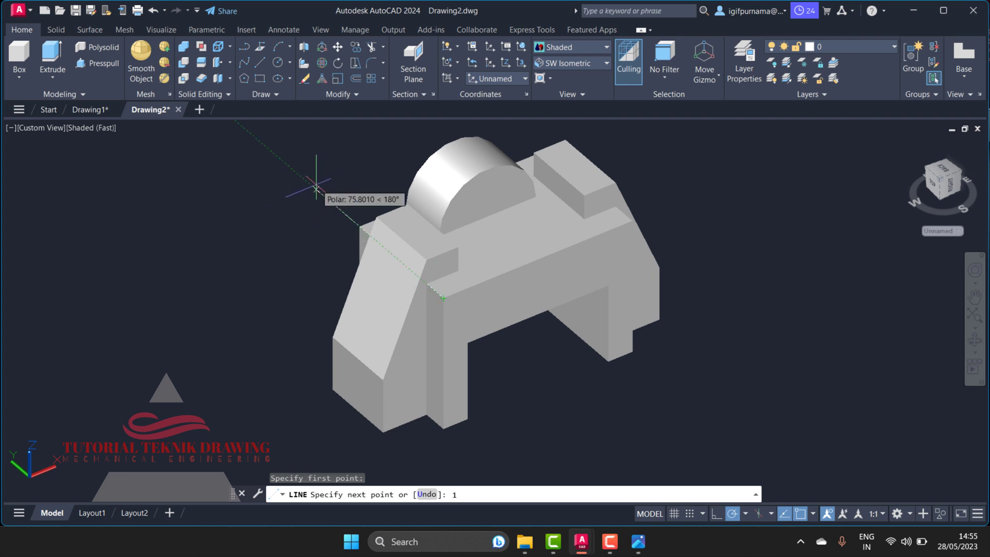
{"action": "type", "text": "0"}
{"action": "key", "text": "Return"}
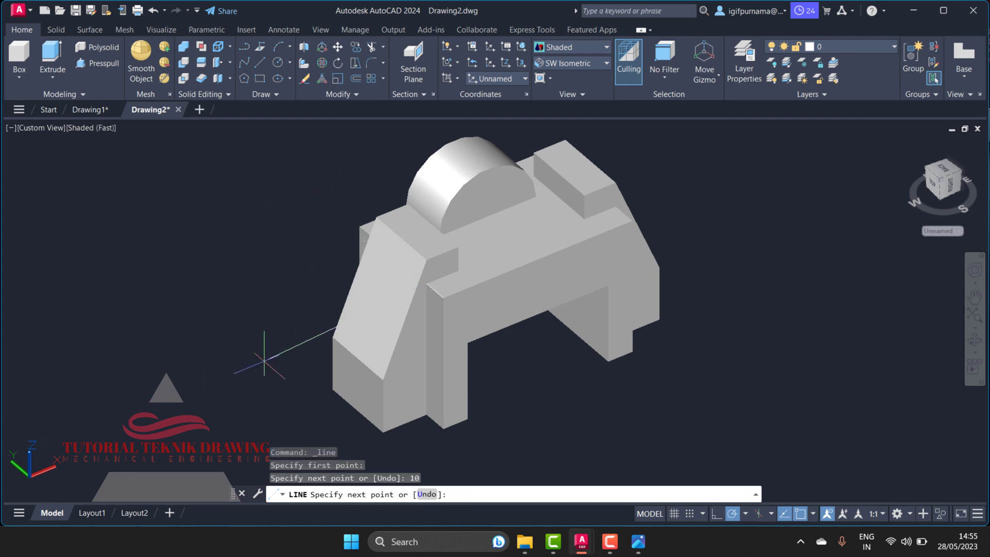
{"action": "scroll", "coordinate": [361, 309], "scroll_direction": "up", "scroll_amount": 3}
{"action": "scroll", "coordinate": [438, 258], "scroll_direction": "up", "scroll_amount": 2}
{"action": "scroll", "coordinate": [369, 305], "scroll_direction": "down", "scroll_amount": 3}
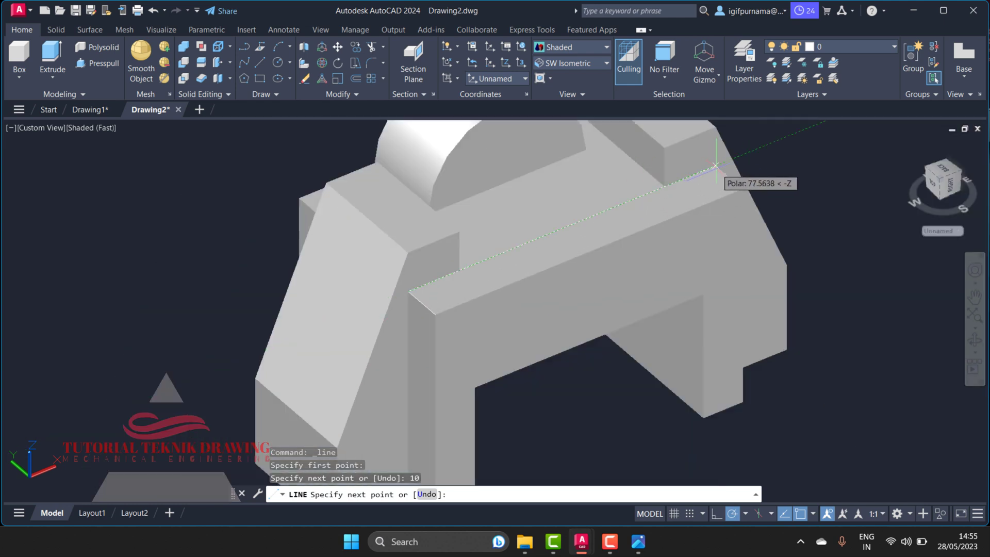
{"action": "key", "text": "ctrl+z"}
{"action": "scroll", "coordinate": [277, 304], "scroll_direction": "down", "scroll_amount": 2}
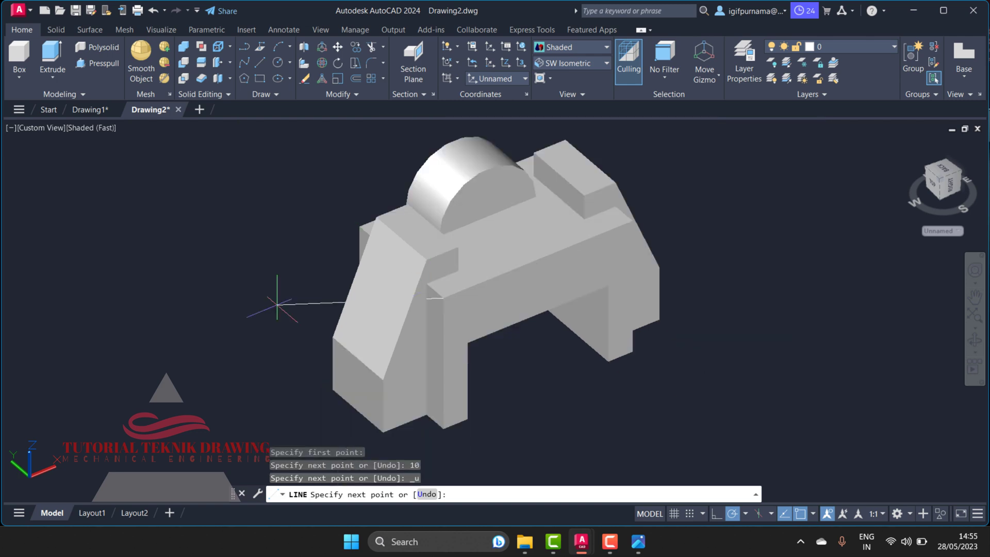
{"action": "key", "text": "Escape"}
{"action": "left_click", "coordinate": [638, 541]}
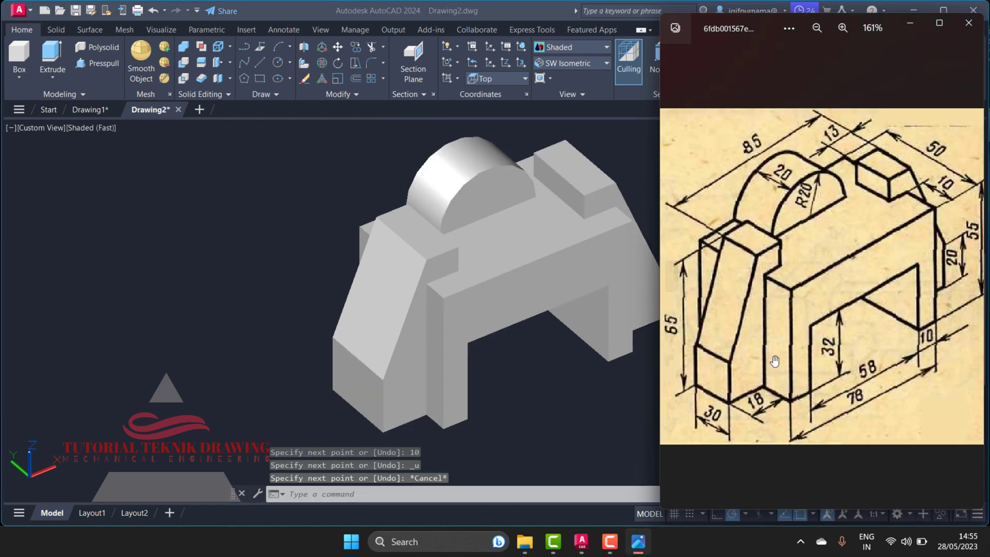
{"action": "left_click", "coordinate": [378, 379]}
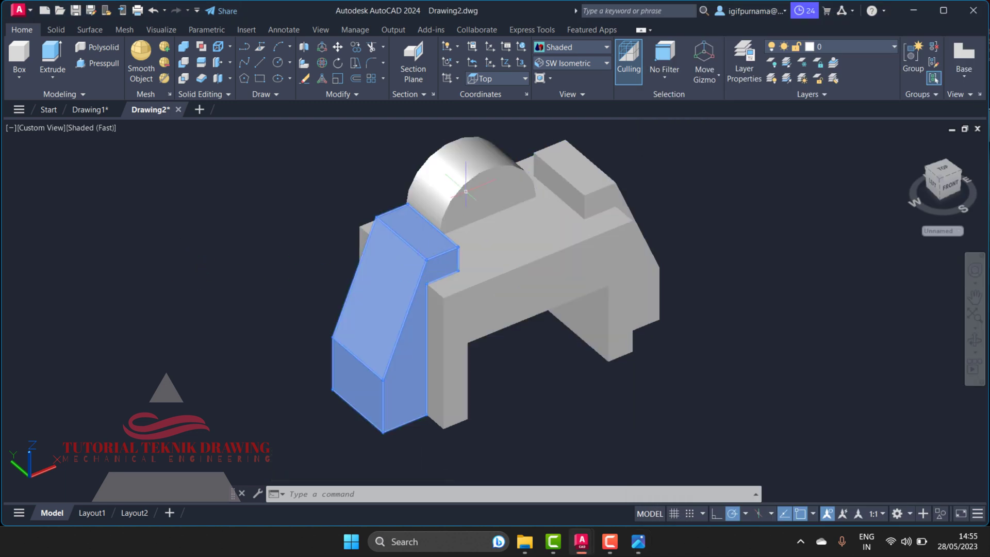
Union all four bracket solids, selected with one window, into a single solid
{"action": "left_click", "coordinate": [183, 52]}
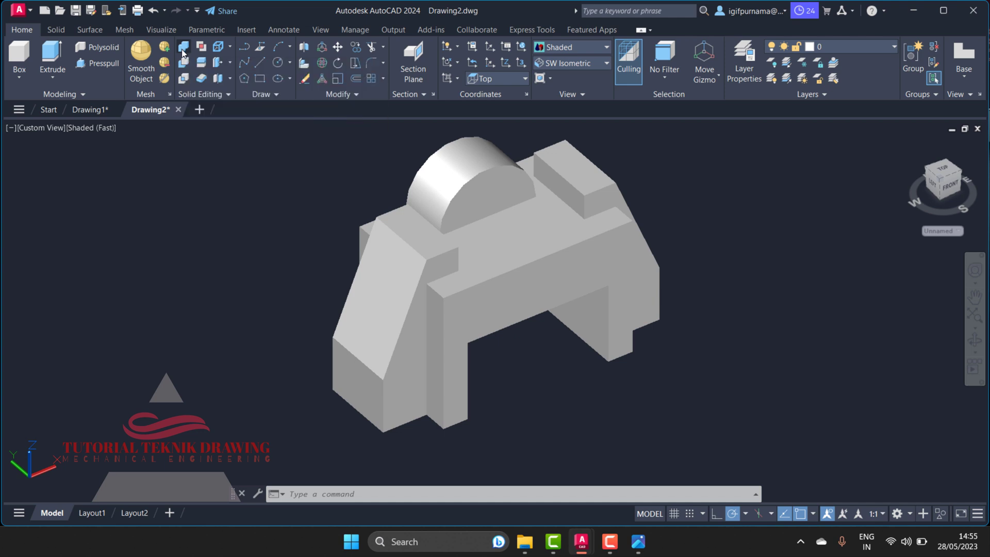
{"action": "scroll", "coordinate": [246, 241], "scroll_direction": "down", "scroll_amount": 3}
{"action": "left_click", "coordinate": [487, 365]}
{"action": "left_click", "coordinate": [231, 201]}
{"action": "scroll", "coordinate": [303, 234], "scroll_direction": "up", "scroll_amount": 3}
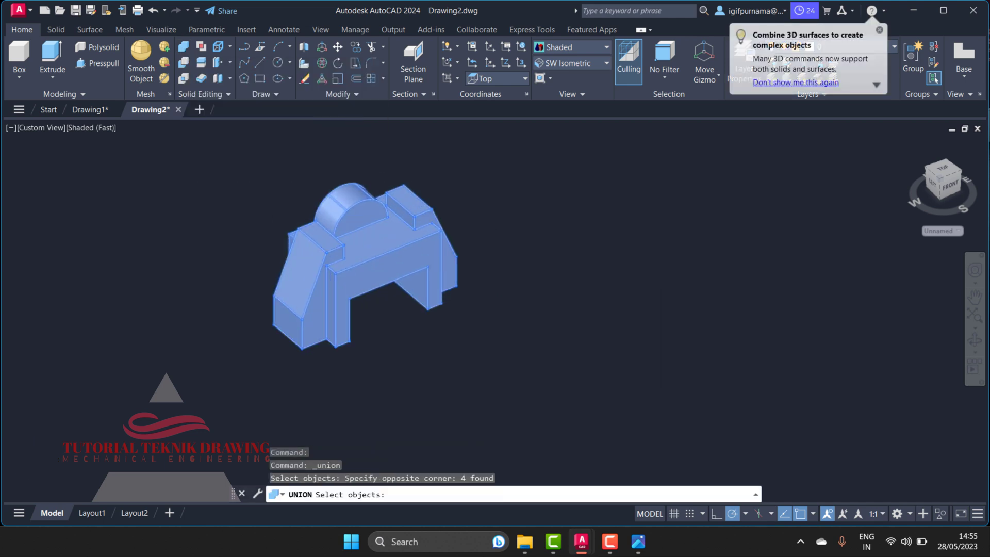
{"action": "scroll", "coordinate": [303, 235], "scroll_direction": "up", "scroll_amount": 1}
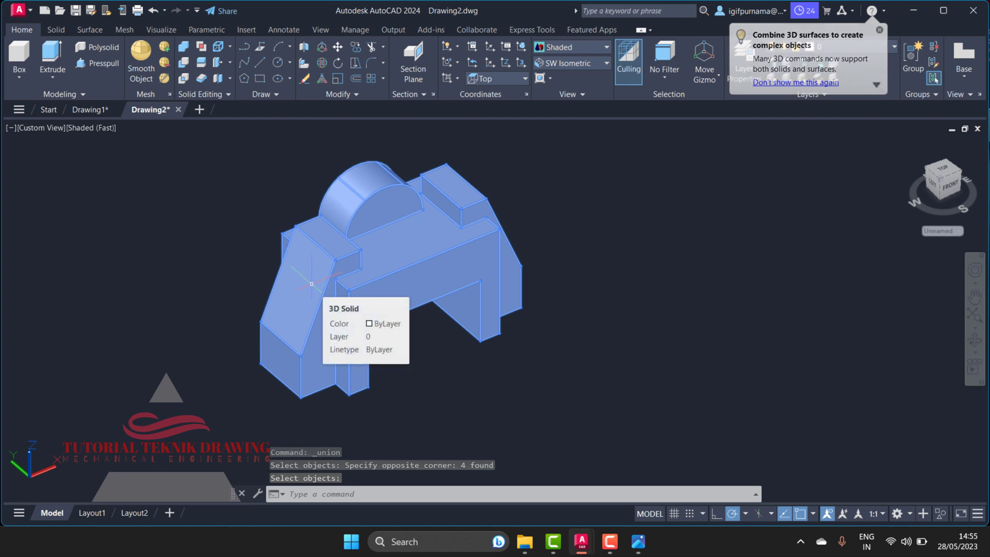
{"action": "key", "text": "Return"}
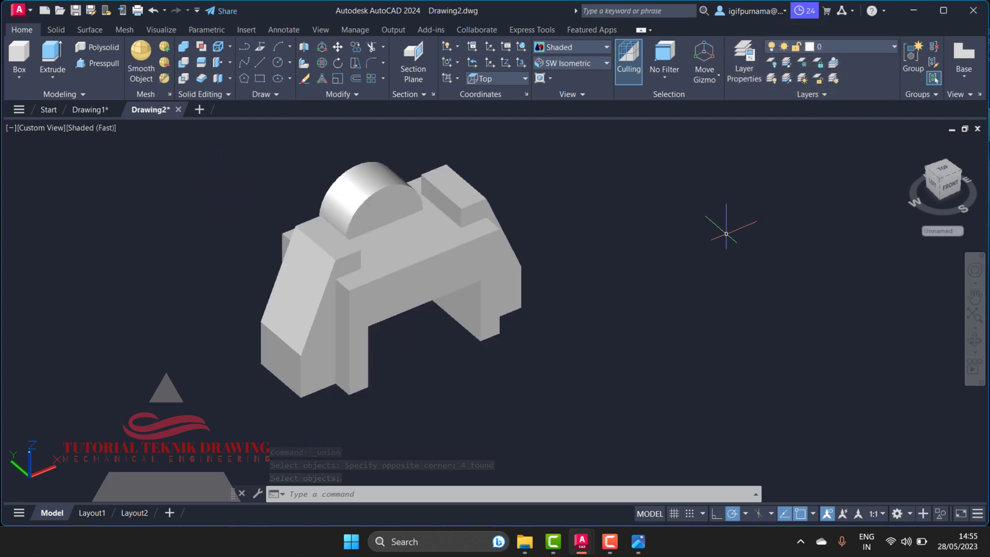
Add Anodized - Red from the Autodesk Library Metal category and drag it onto the bracket
{"action": "type", "text": "rmat"}
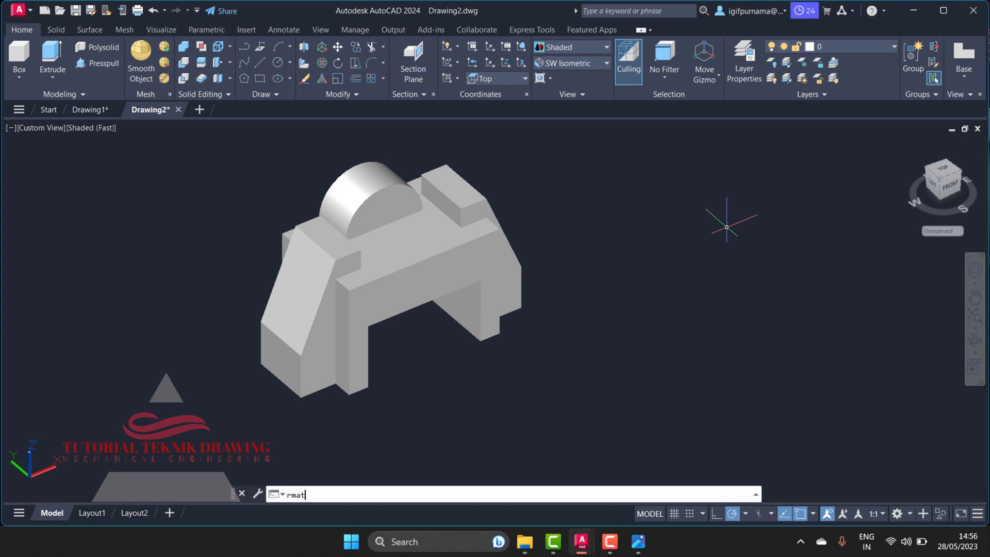
{"action": "key", "text": "Return"}
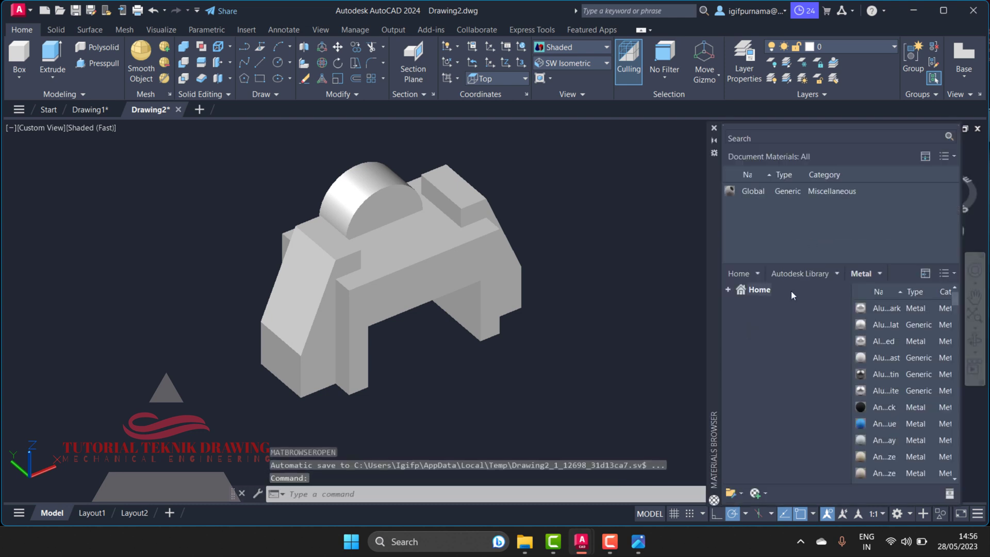
{"action": "left_click", "coordinate": [729, 290]}
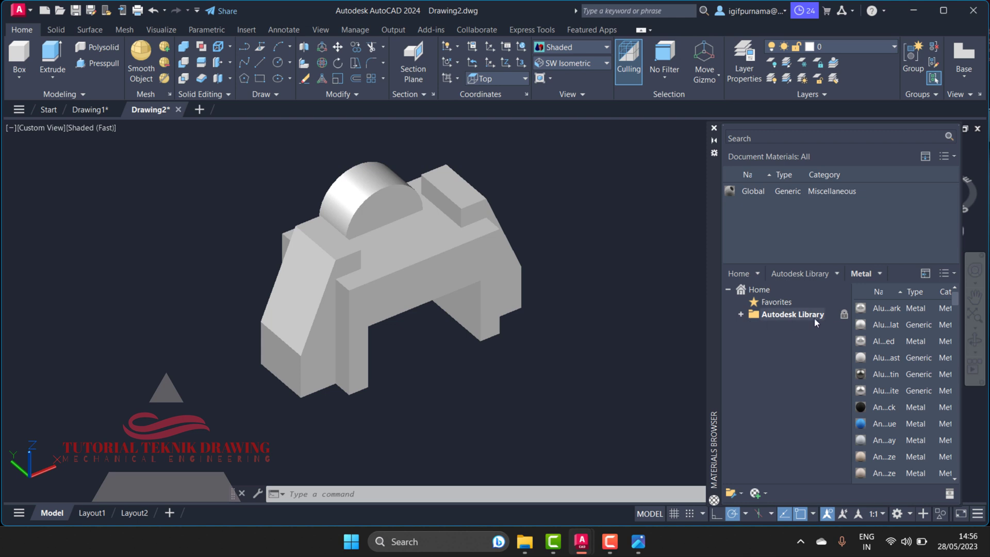
{"action": "left_click", "coordinate": [741, 315]}
{"action": "scroll", "coordinate": [799, 372], "scroll_direction": "down", "scroll_amount": 2}
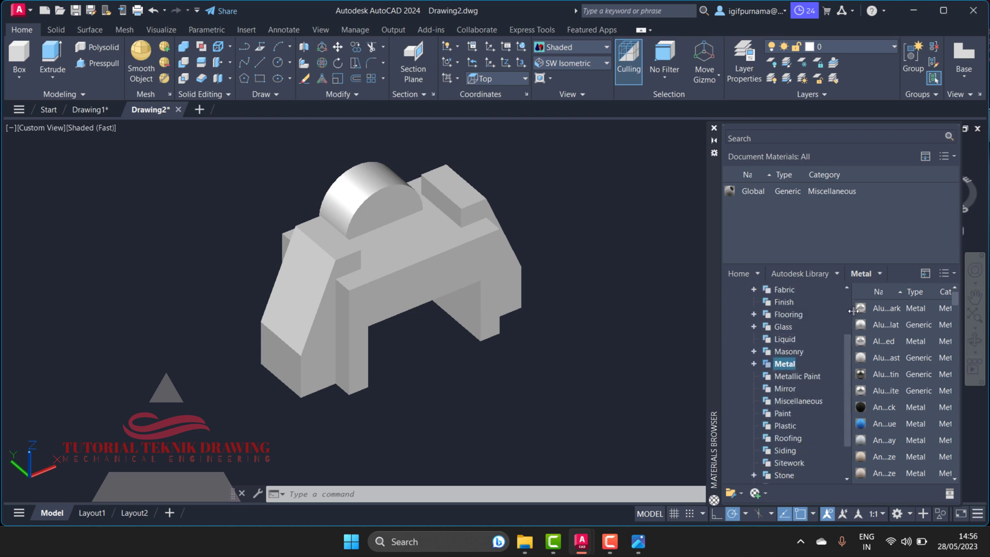
{"action": "left_click_drag", "start_coordinate": [853, 310], "coordinate": [824, 310]}
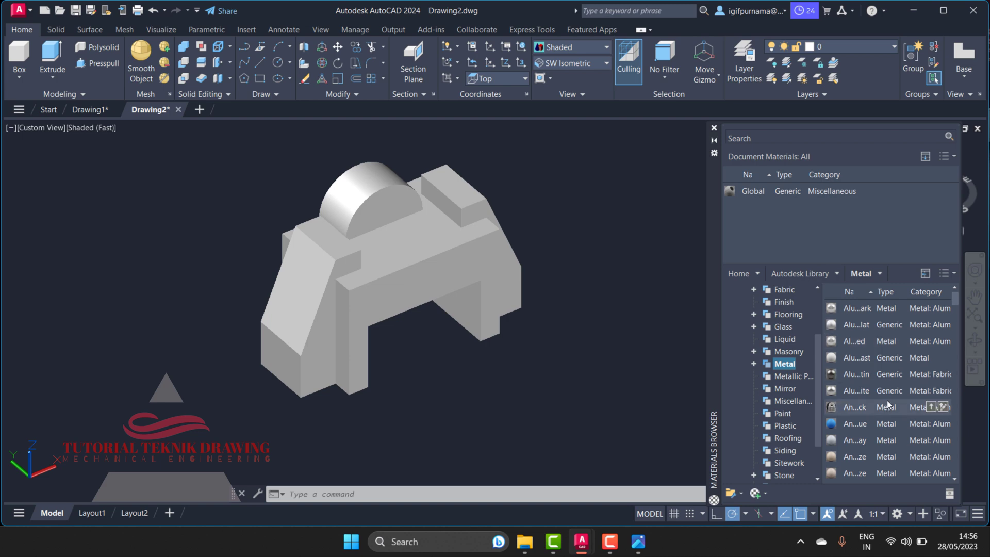
{"action": "scroll", "coordinate": [888, 443], "scroll_direction": "down", "scroll_amount": 3}
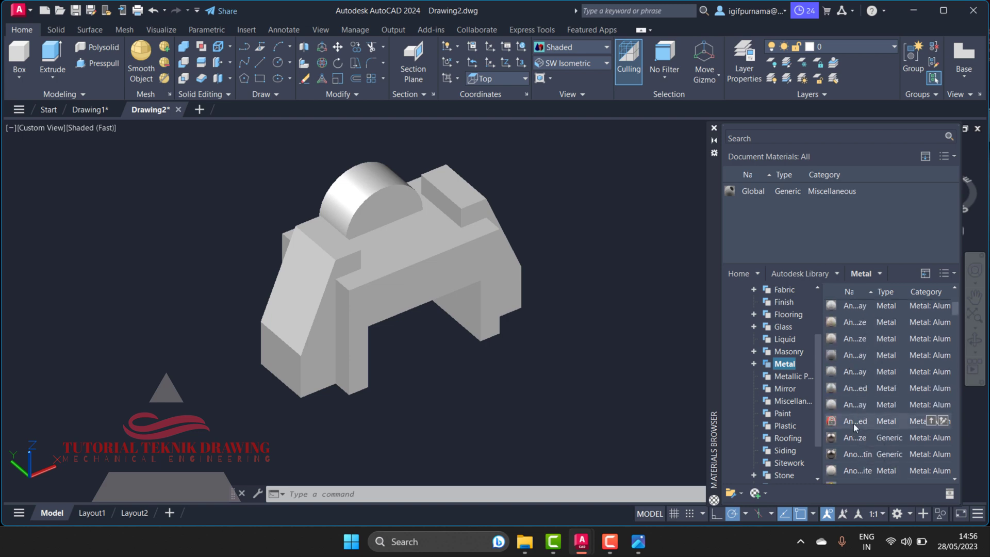
{"action": "left_click", "coordinate": [927, 423]}
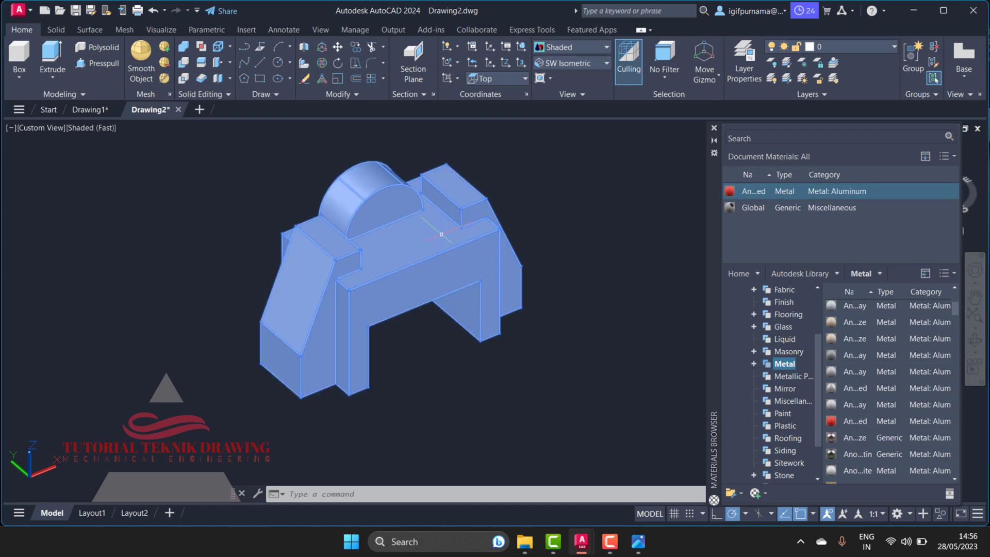
{"action": "left_click_drag", "start_coordinate": [727, 195], "coordinate": [391, 259]}
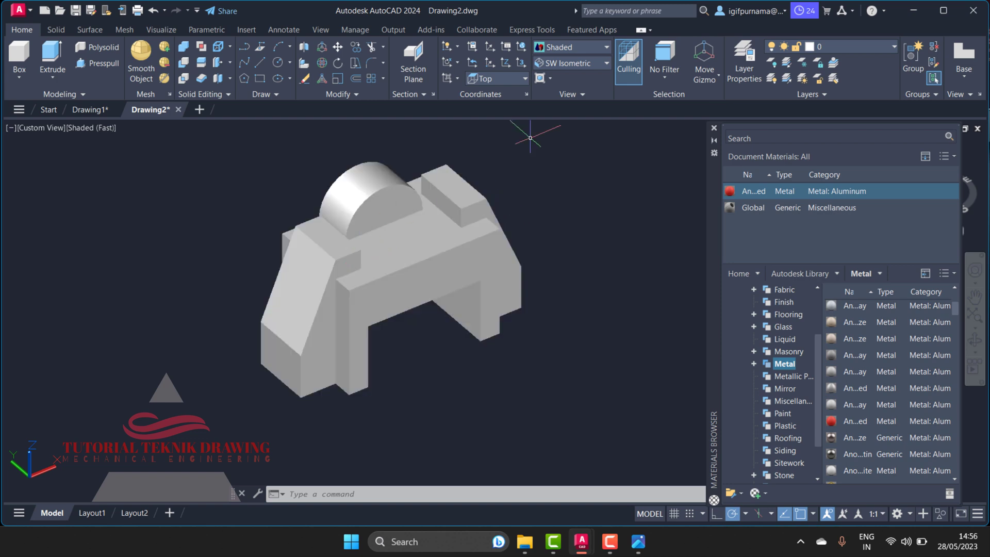
Switch to the Realistic visual style and the Visualize tab, and turn on sunlight
{"action": "left_click", "coordinate": [568, 47]}
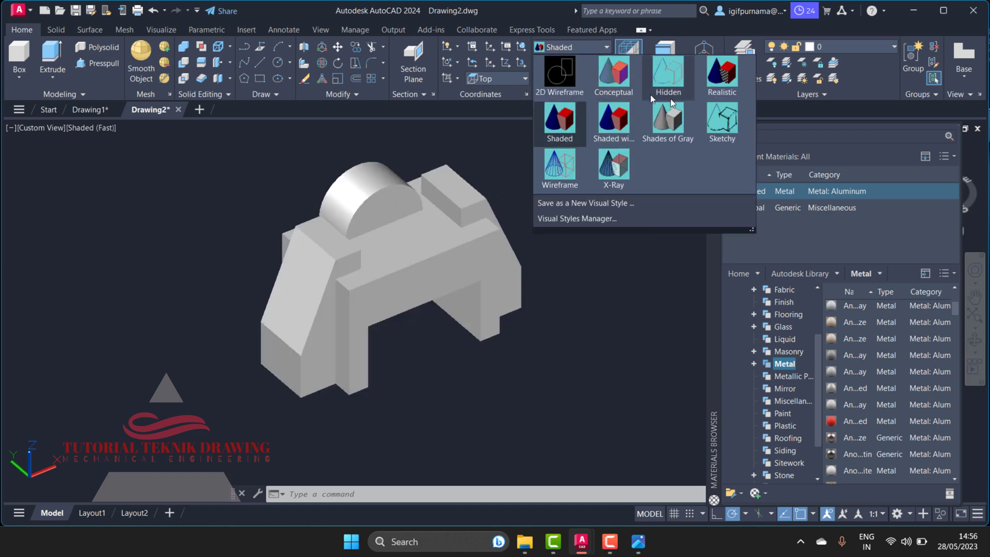
{"action": "left_click", "coordinate": [716, 93]}
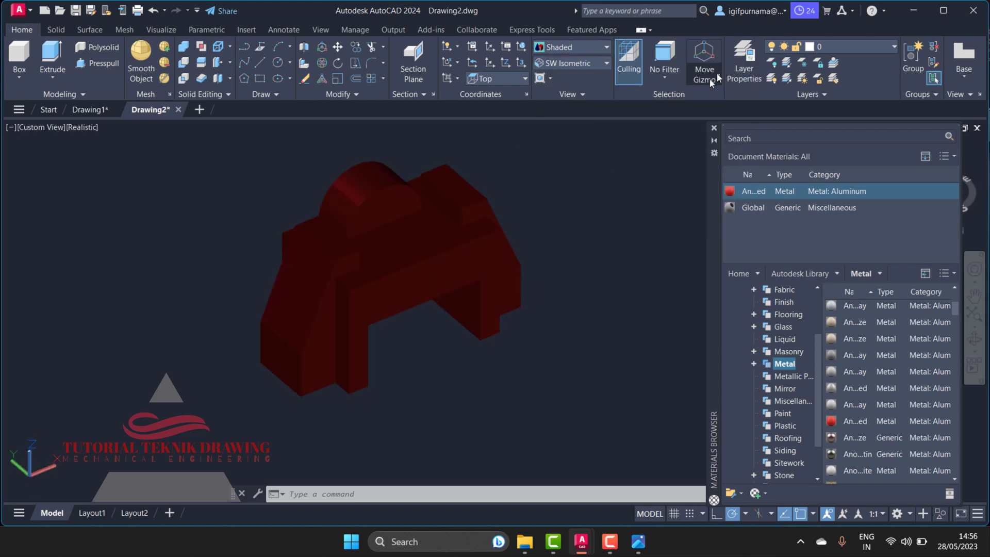
{"action": "scroll", "coordinate": [287, 299], "scroll_direction": "up", "scroll_amount": 2}
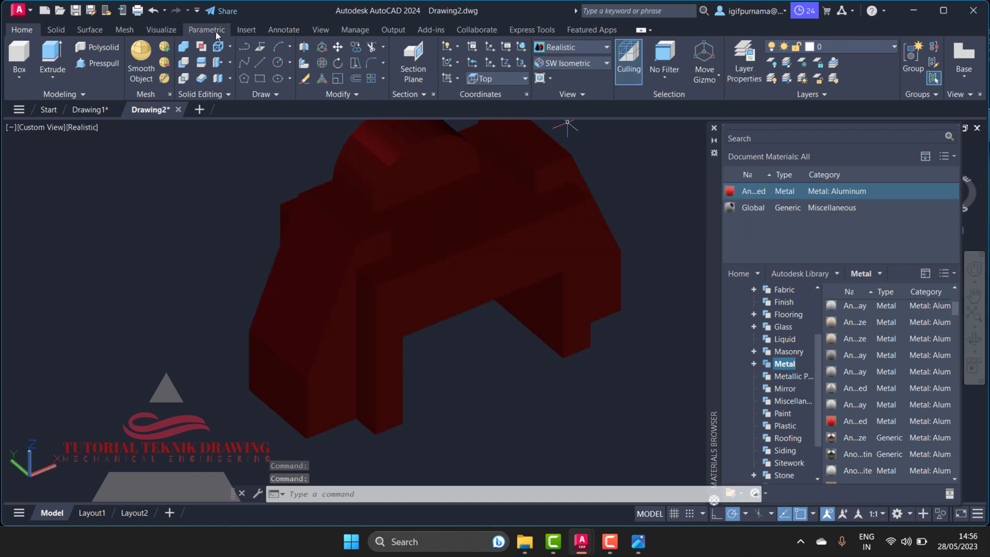
{"action": "left_click", "coordinate": [172, 32]}
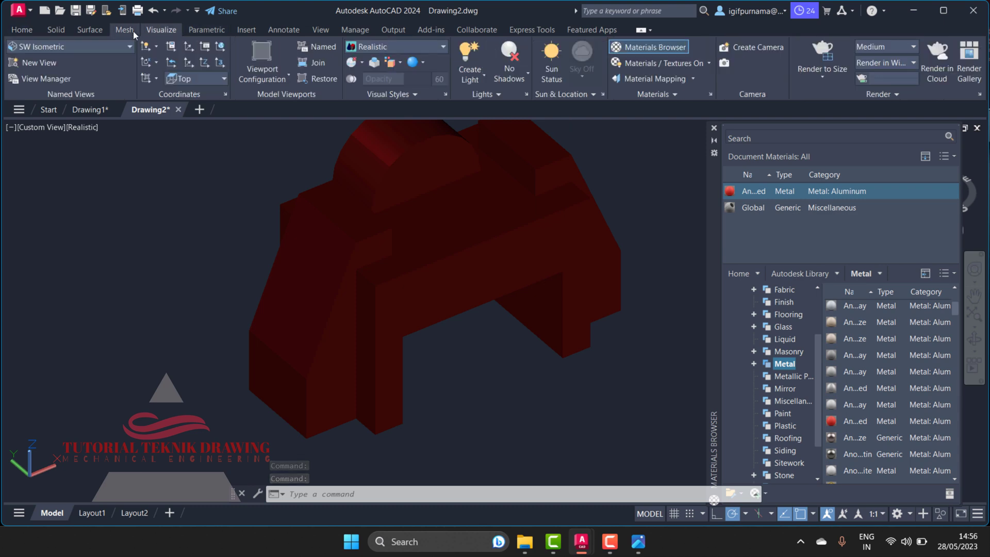
{"action": "left_click", "coordinate": [552, 66]}
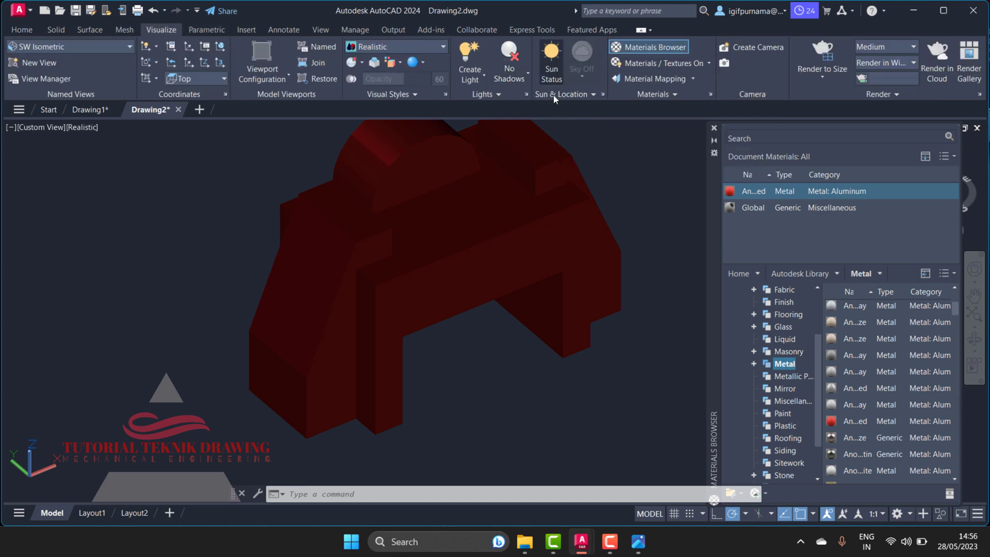
Turn the render environment on with a custom background and open the background settings
{"action": "left_click", "coordinate": [522, 273]}
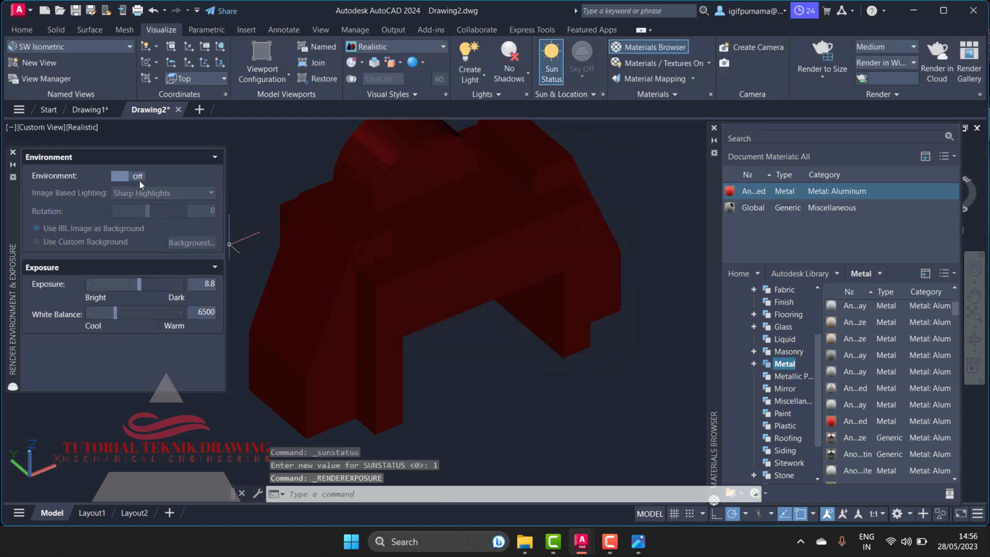
{"action": "left_click", "coordinate": [137, 177]}
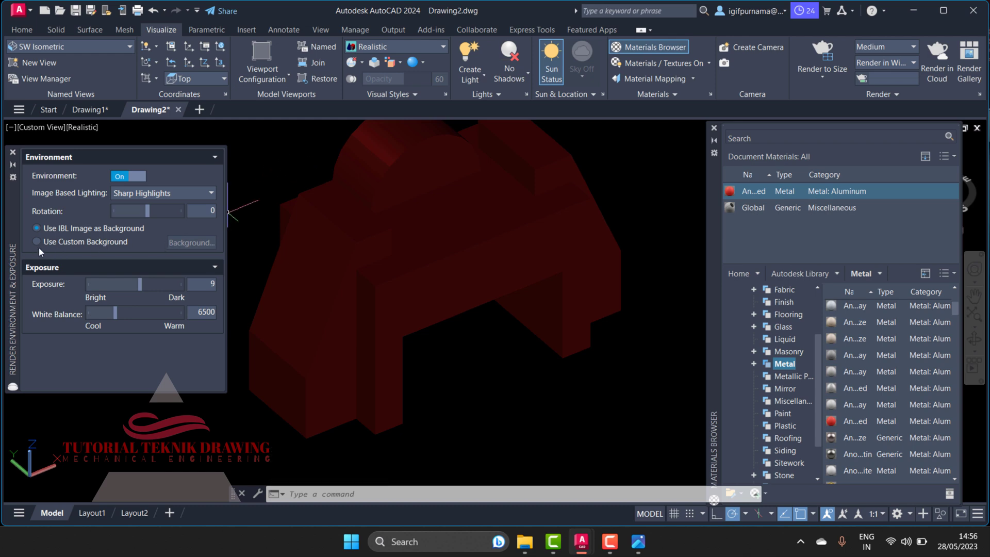
{"action": "left_click", "coordinate": [37, 241]}
{"action": "left_click", "coordinate": [181, 244]}
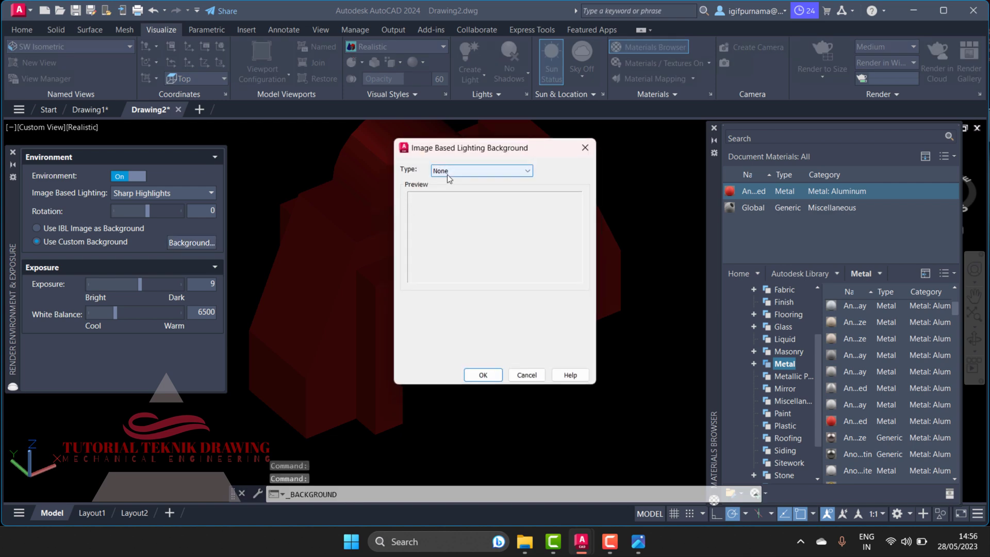
Set the render background to solid colour 219,219,255 at luminance 93 and confirm
{"action": "left_click", "coordinate": [447, 173]}
{"action": "left_click", "coordinate": [457, 190]}
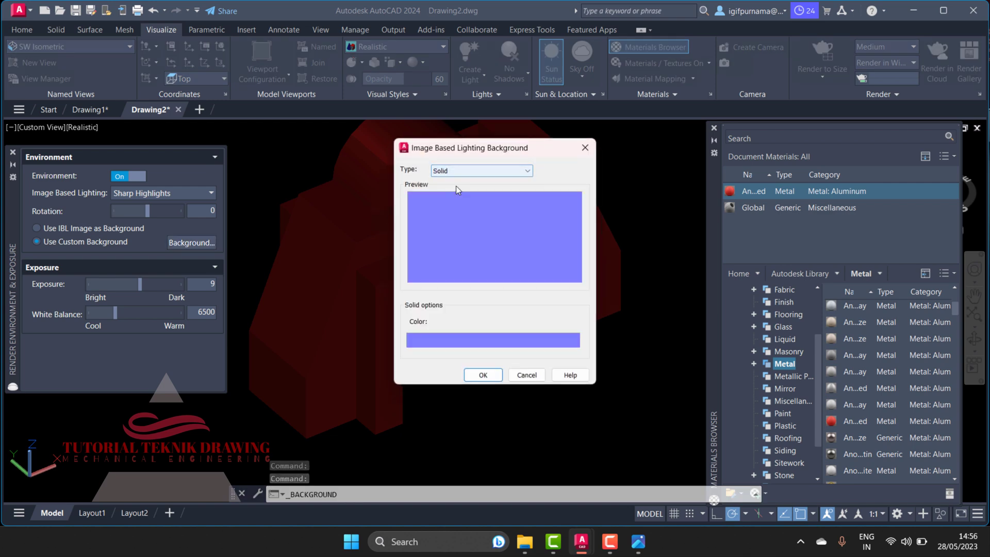
{"action": "left_click", "coordinate": [457, 342]}
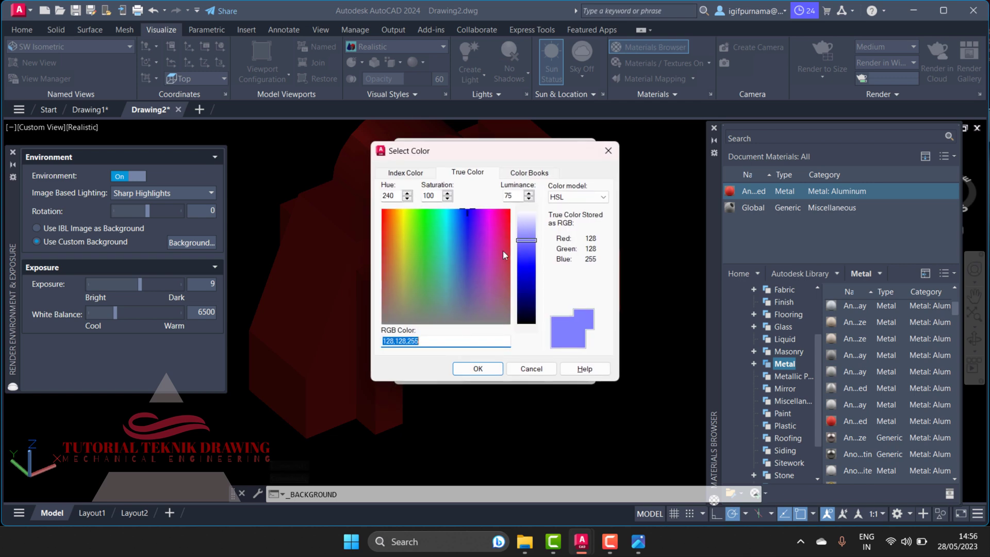
{"action": "left_click", "coordinate": [526, 240]}
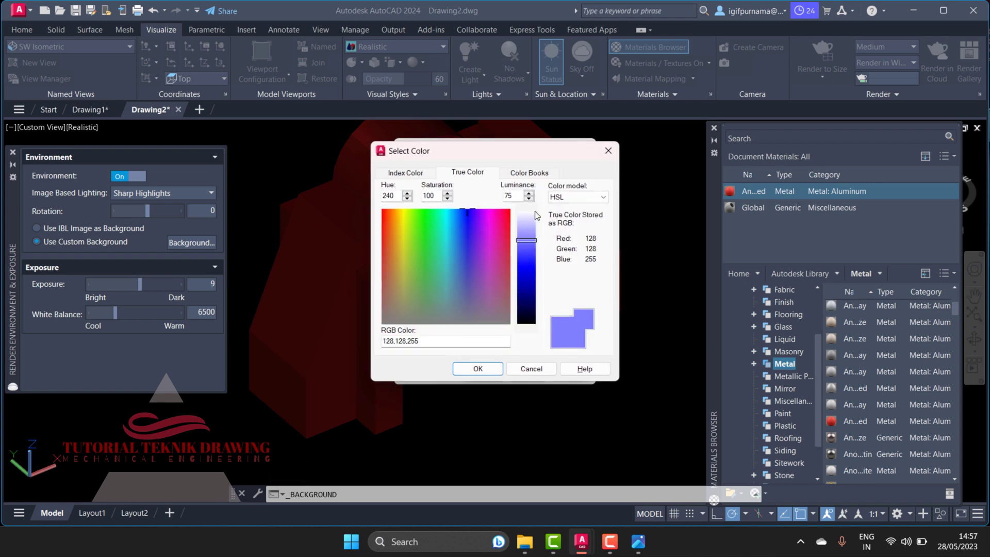
{"action": "left_click_drag", "start_coordinate": [526, 243], "coordinate": [532, 224]}
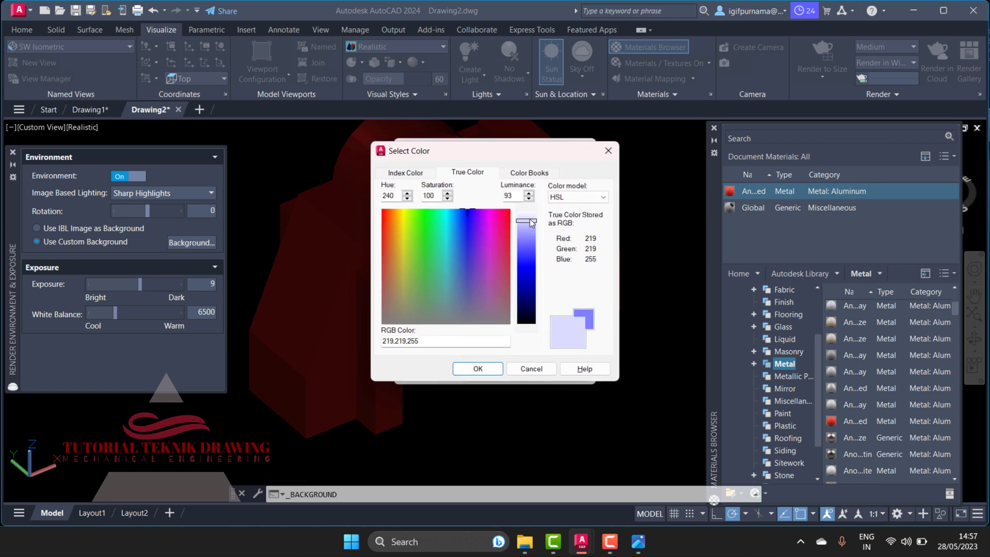
{"action": "left_click", "coordinate": [487, 378]}
{"action": "left_click", "coordinate": [485, 379]}
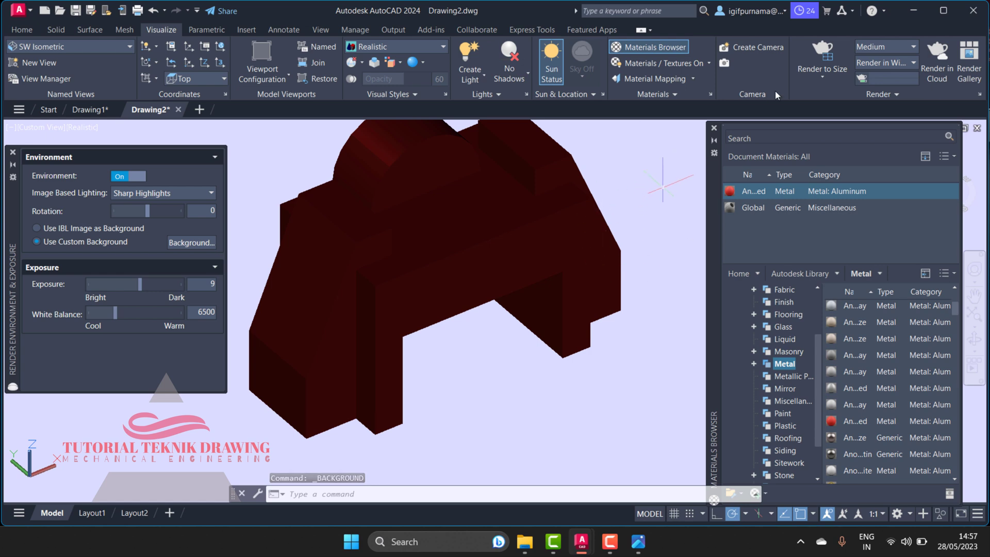
Render the bracket at 3300 x 2550 px output size
{"action": "left_click", "coordinate": [811, 76]}
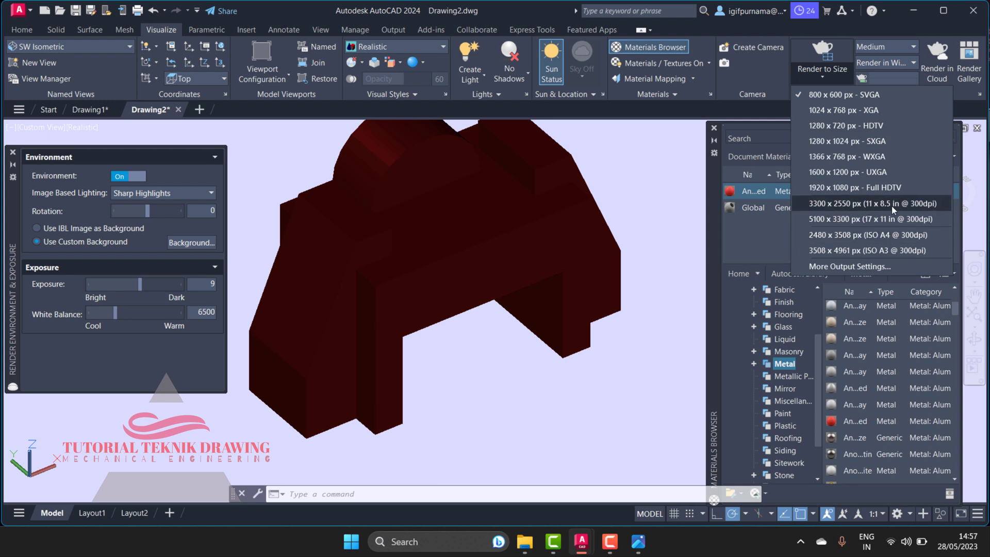
{"action": "left_click", "coordinate": [907, 204]}
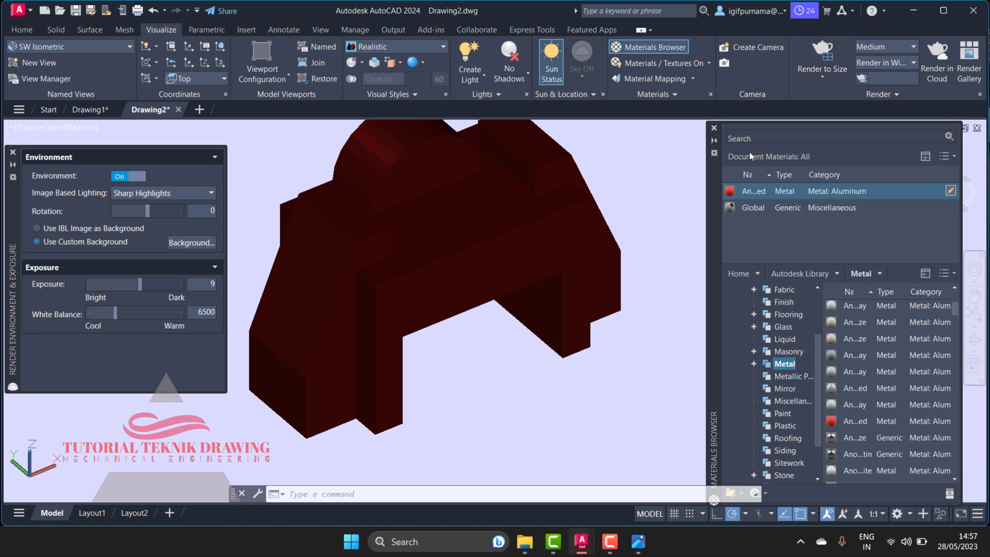
{"action": "left_click", "coordinate": [827, 55]}
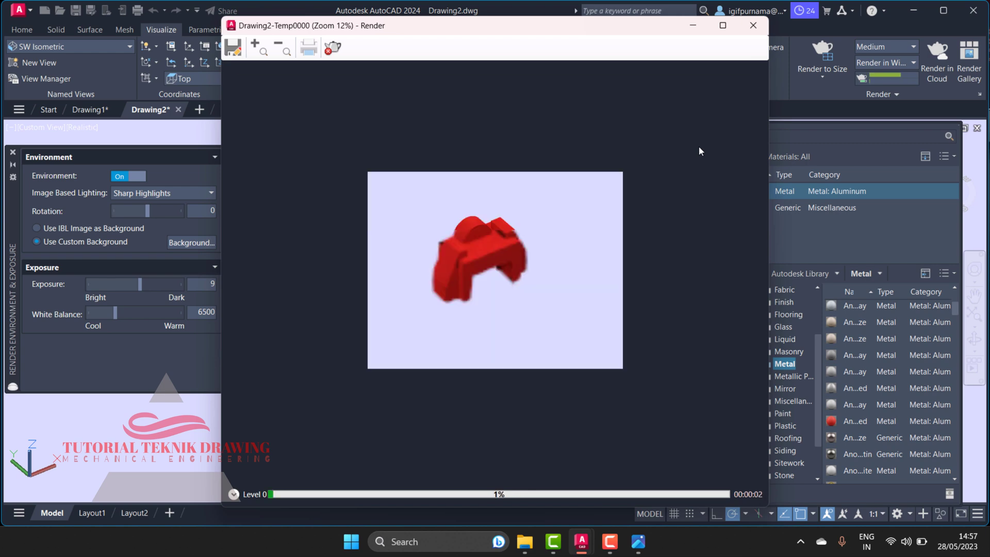
Zoom into the Render window to inspect the red bracket while rendering progresses
{"action": "scroll", "coordinate": [459, 246], "scroll_direction": "up", "scroll_amount": 1}
{"action": "scroll", "coordinate": [450, 242], "scroll_direction": "up", "scroll_amount": 1}
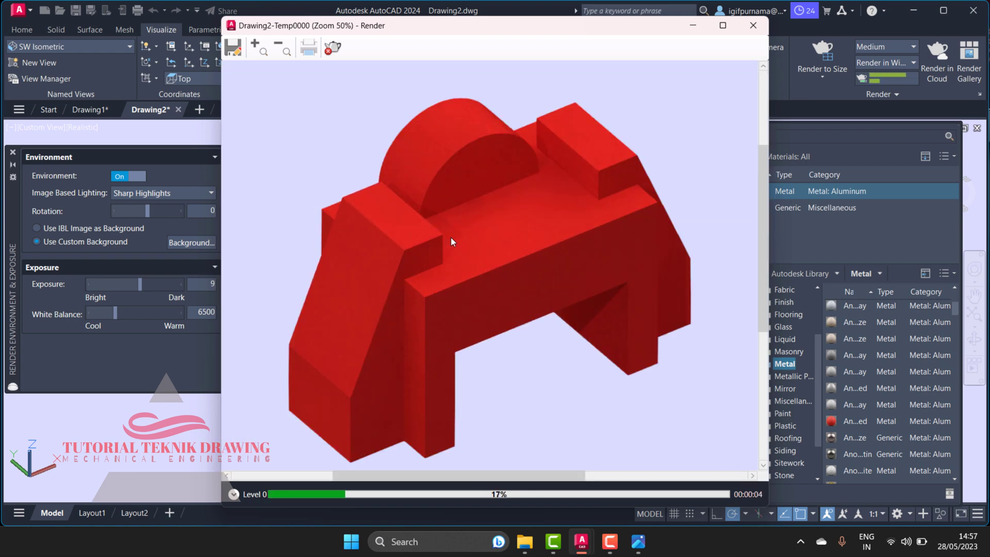